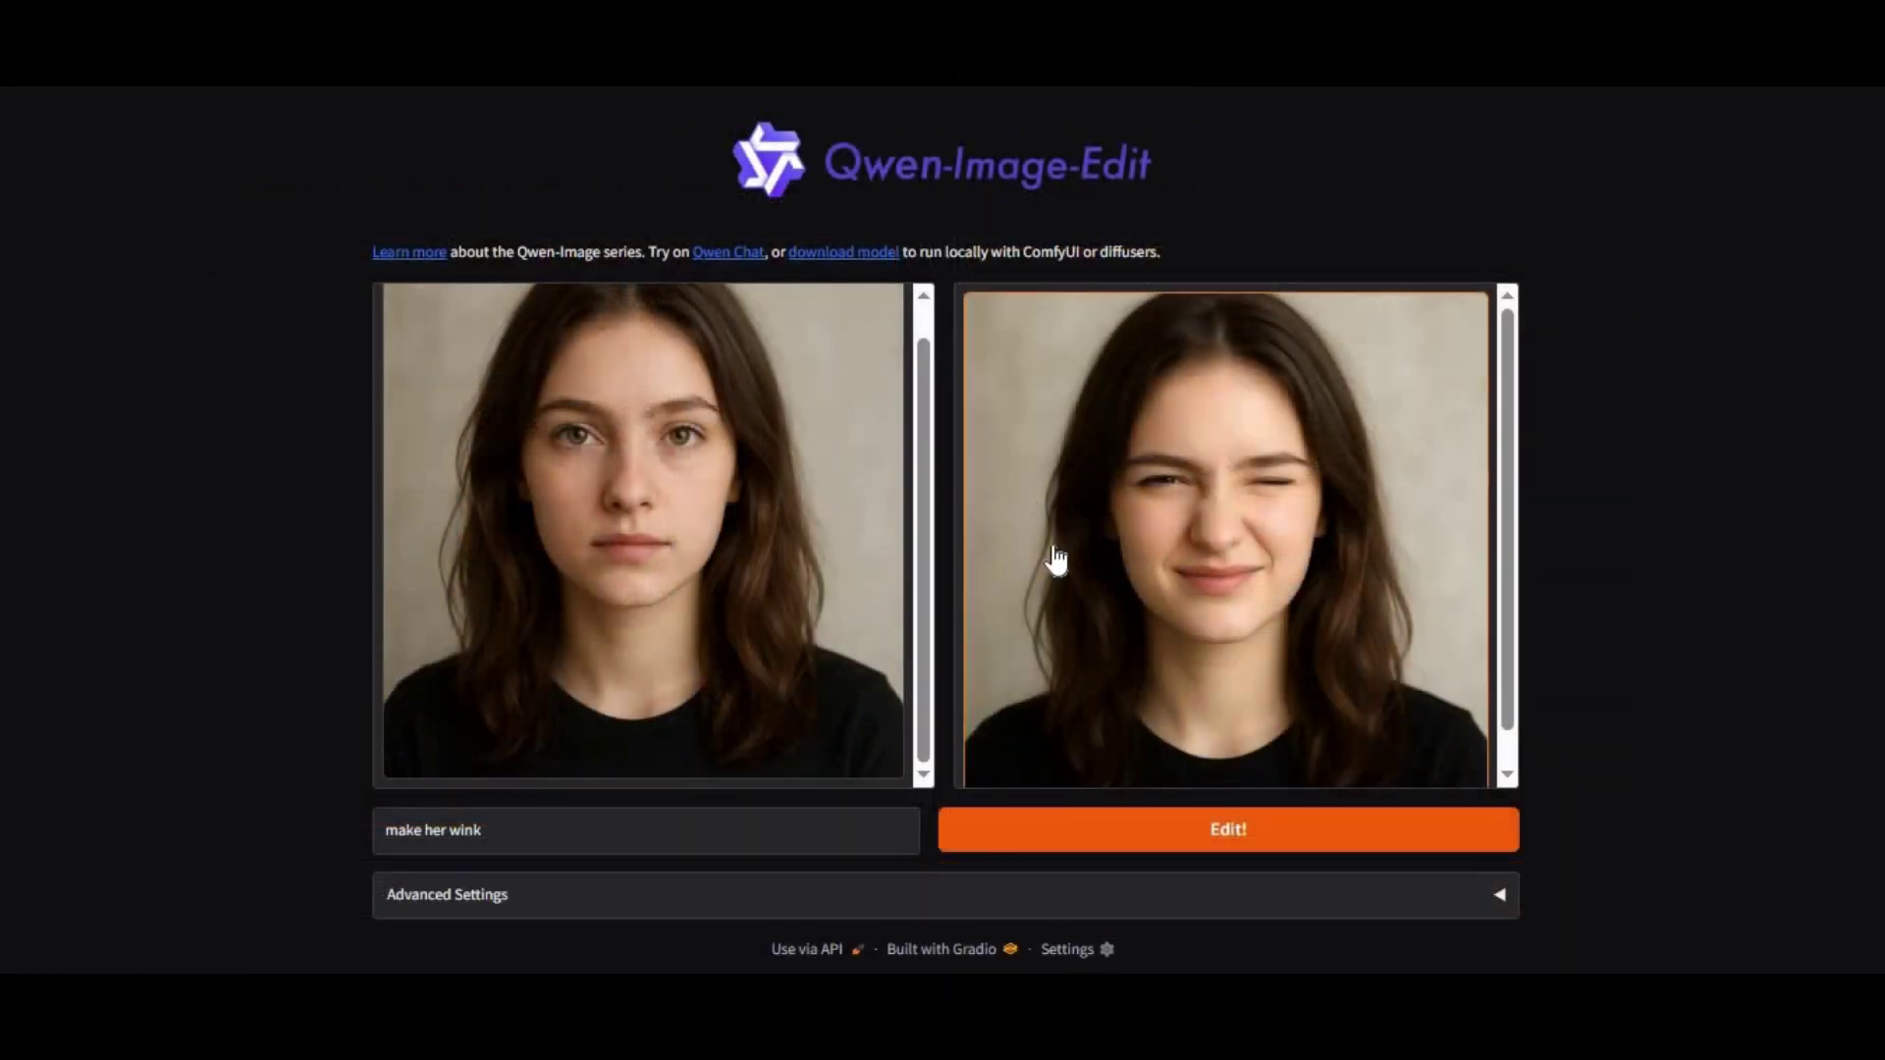
Replace the 'make her wink' prompt with 'generate full body picture' to get a full-body result.
{"action": "key", "text": "ctrl+shift+Left"}
{"action": "key", "text": "ctrl+shift+Left"}
{"action": "key", "text": "ctrl+shift+Left"}
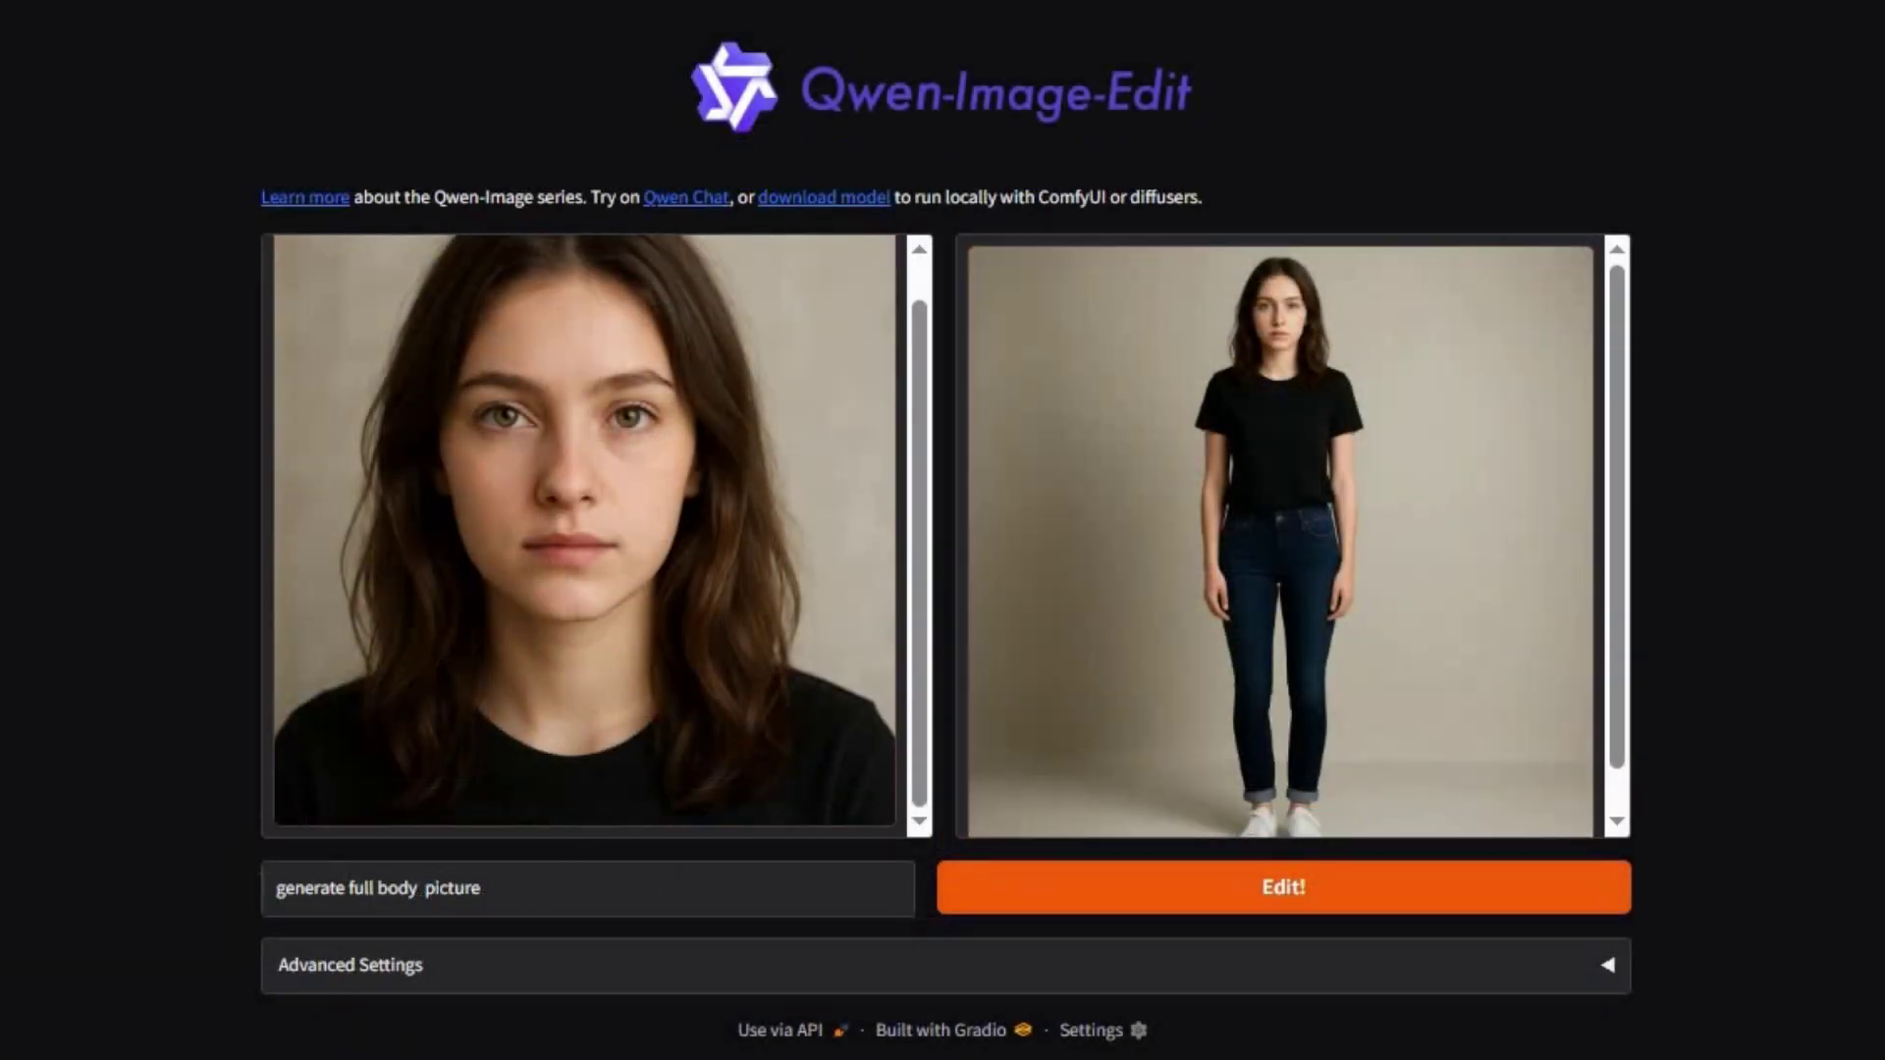
{"action": "key", "text": "ctrl+a"}
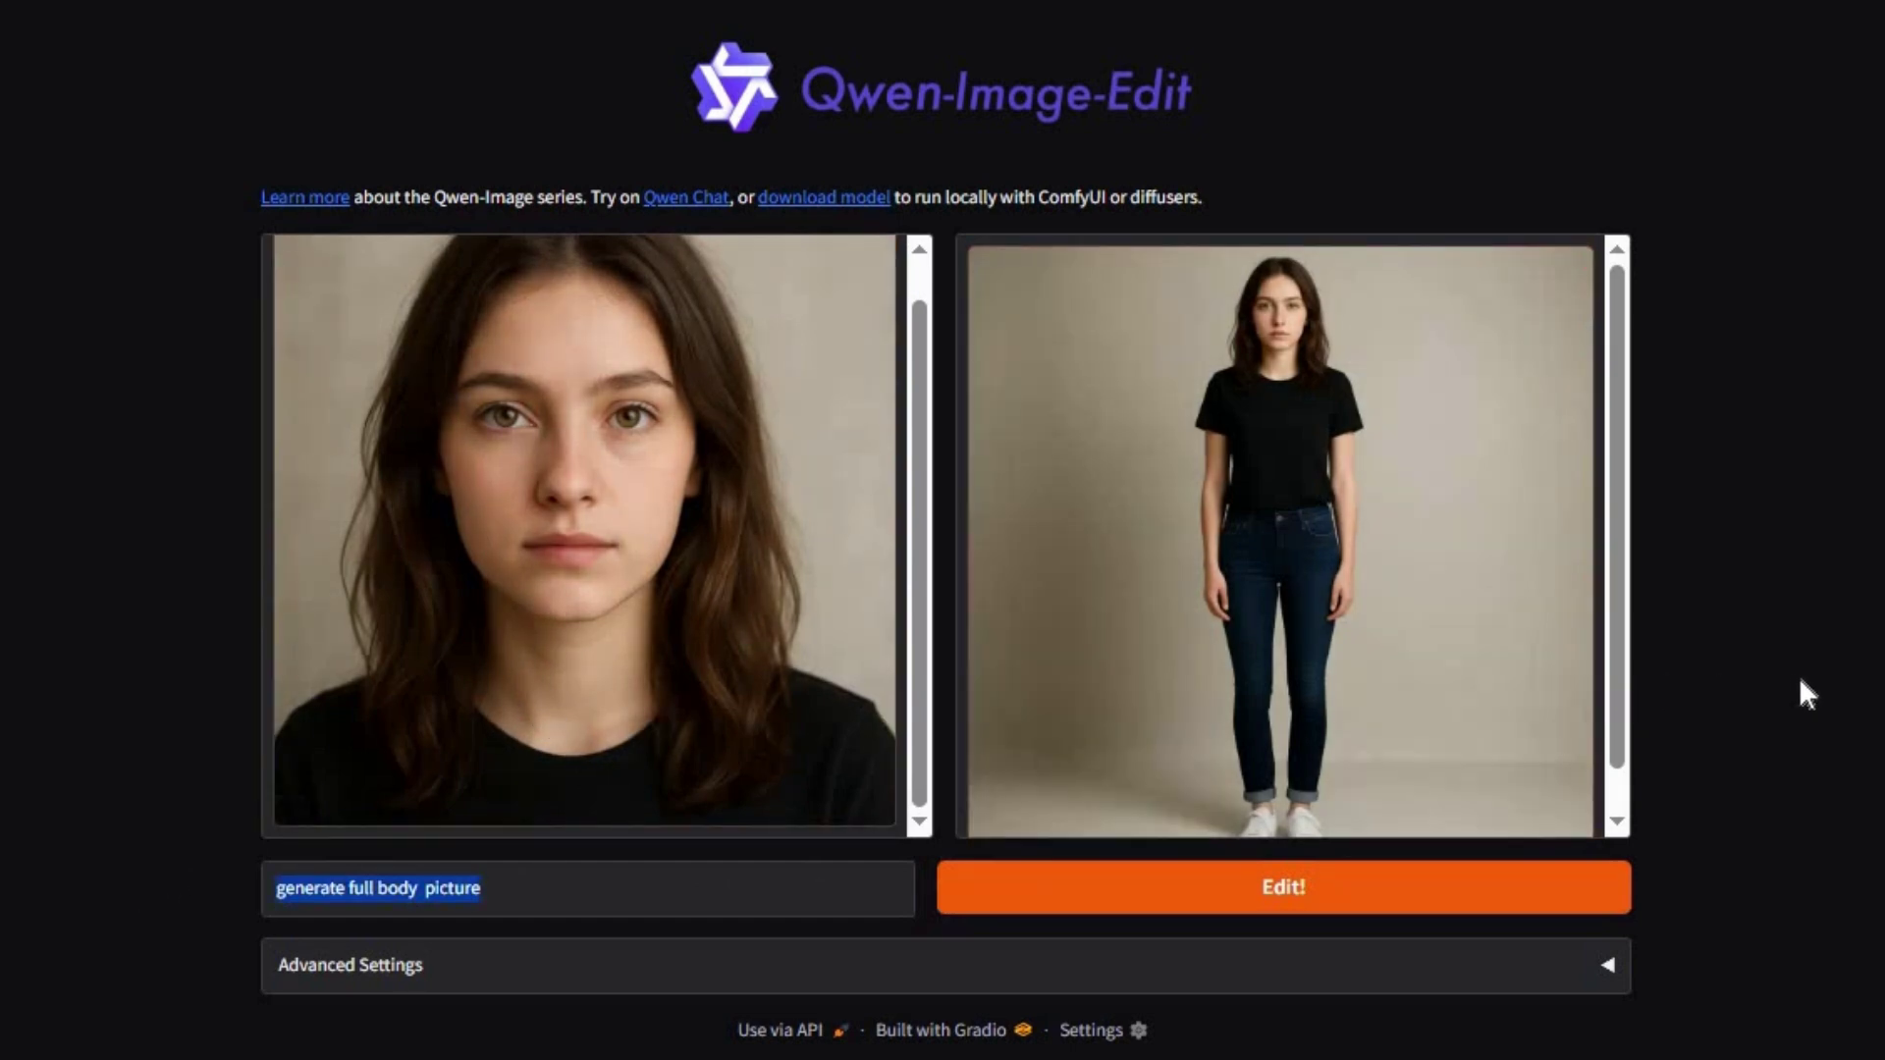
{"action": "left_click", "coordinate": [1800, 681]}
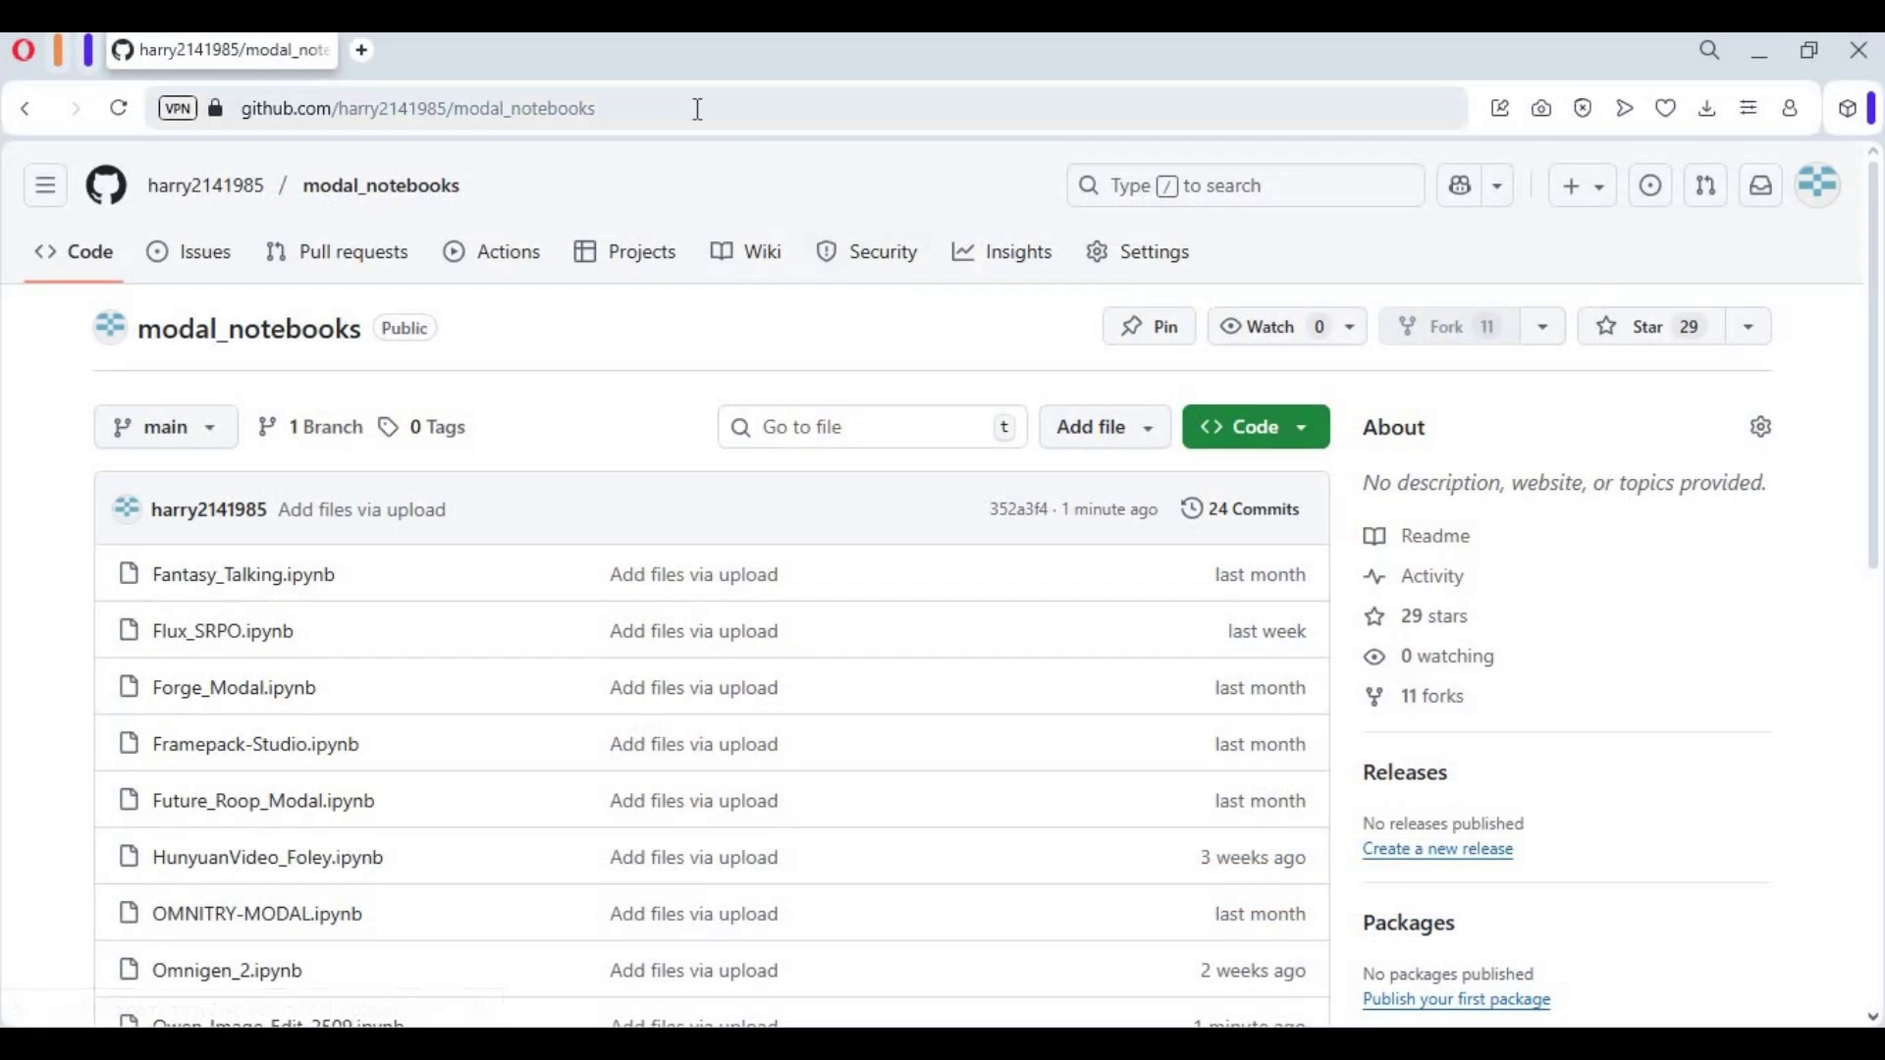
Open Qwen-Image-Edit-2509.ipynb from the modal_notebooks repository file list.
{"action": "left_click", "coordinate": [293, 115]}
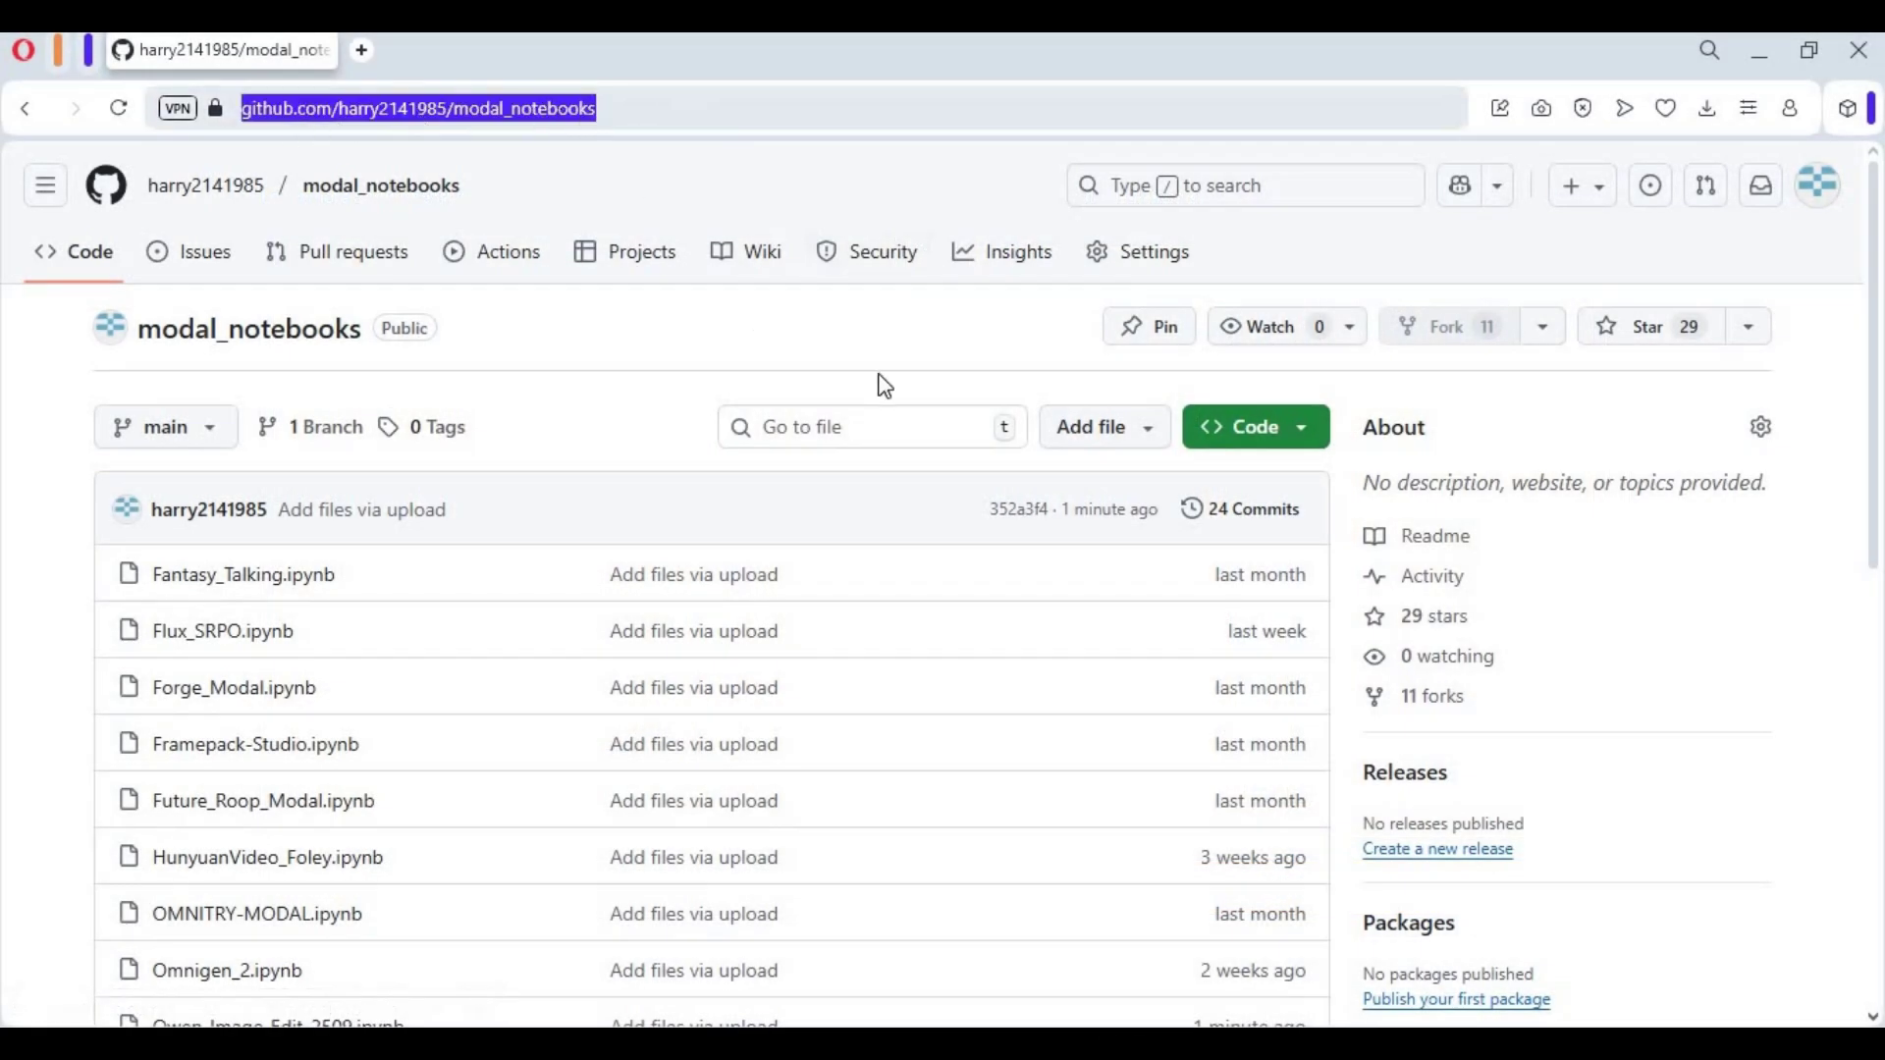
{"action": "scroll", "coordinate": [883, 385], "scroll_direction": "down", "scroll_amount": 4}
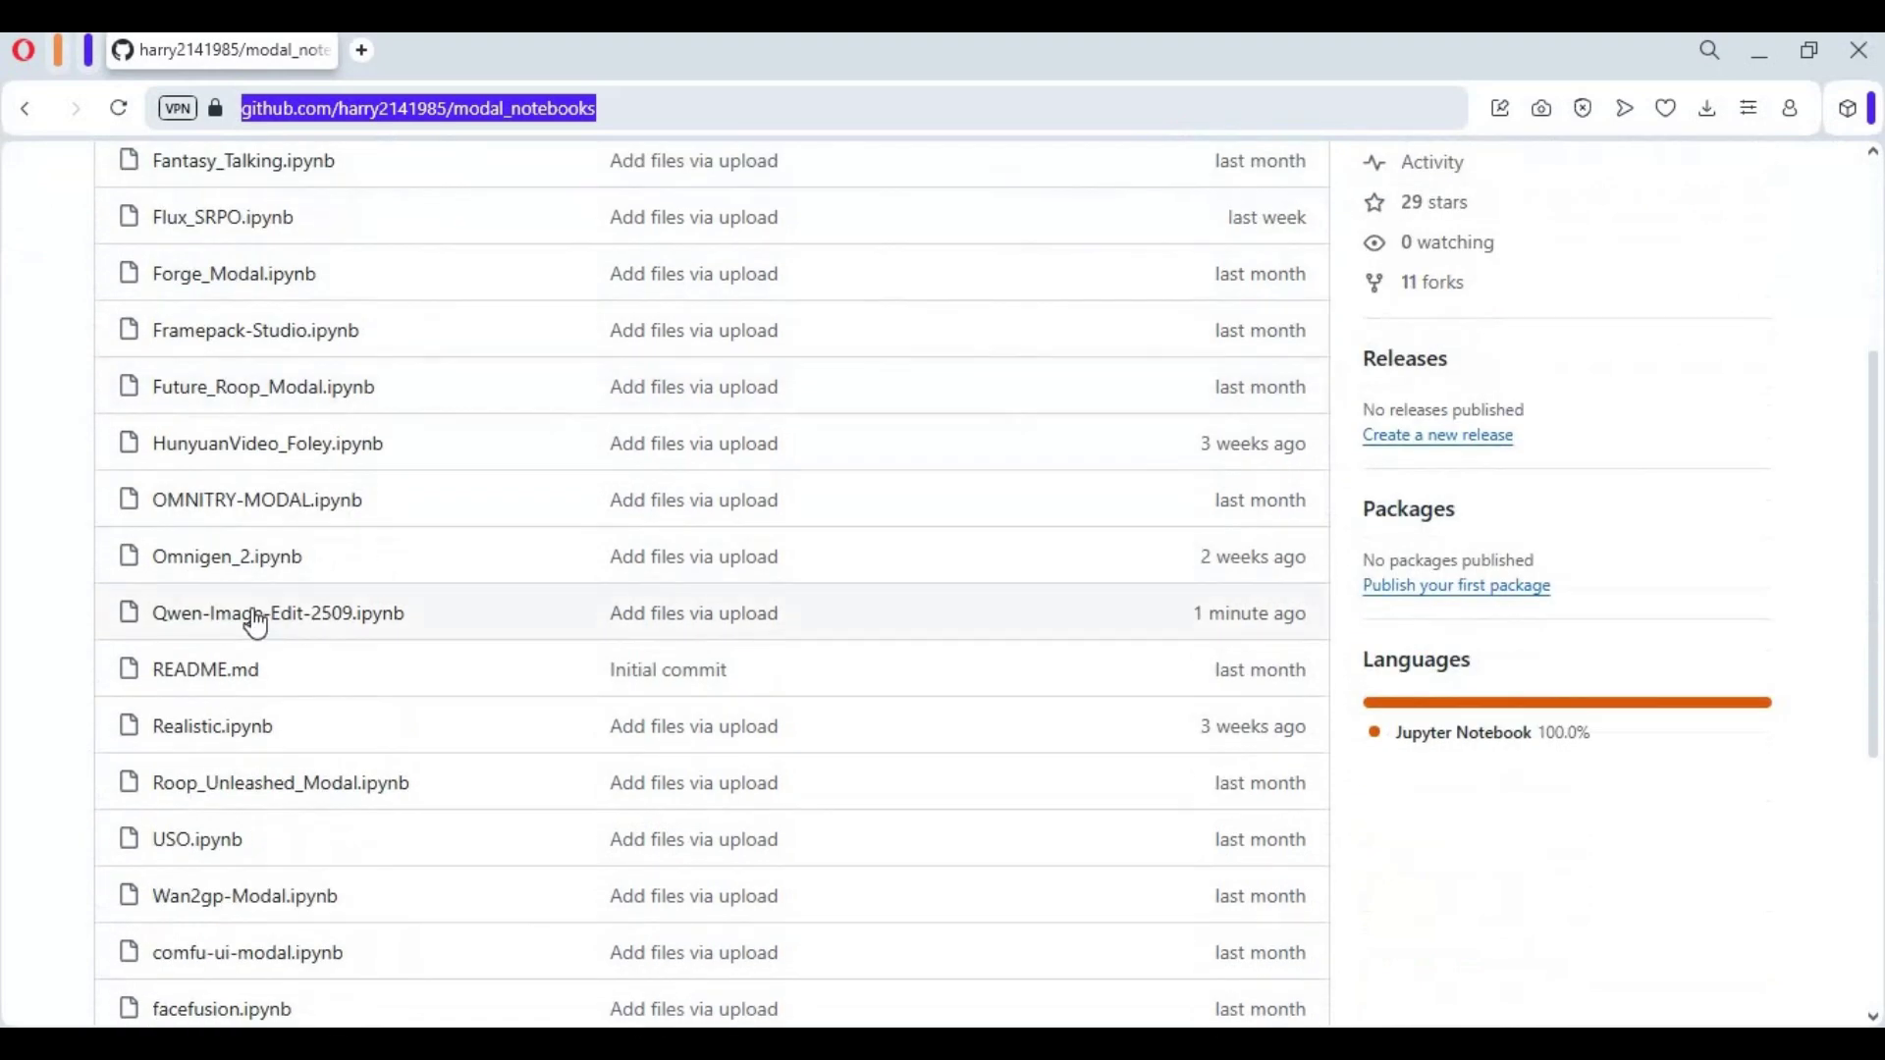
{"action": "left_click", "coordinate": [306, 621]}
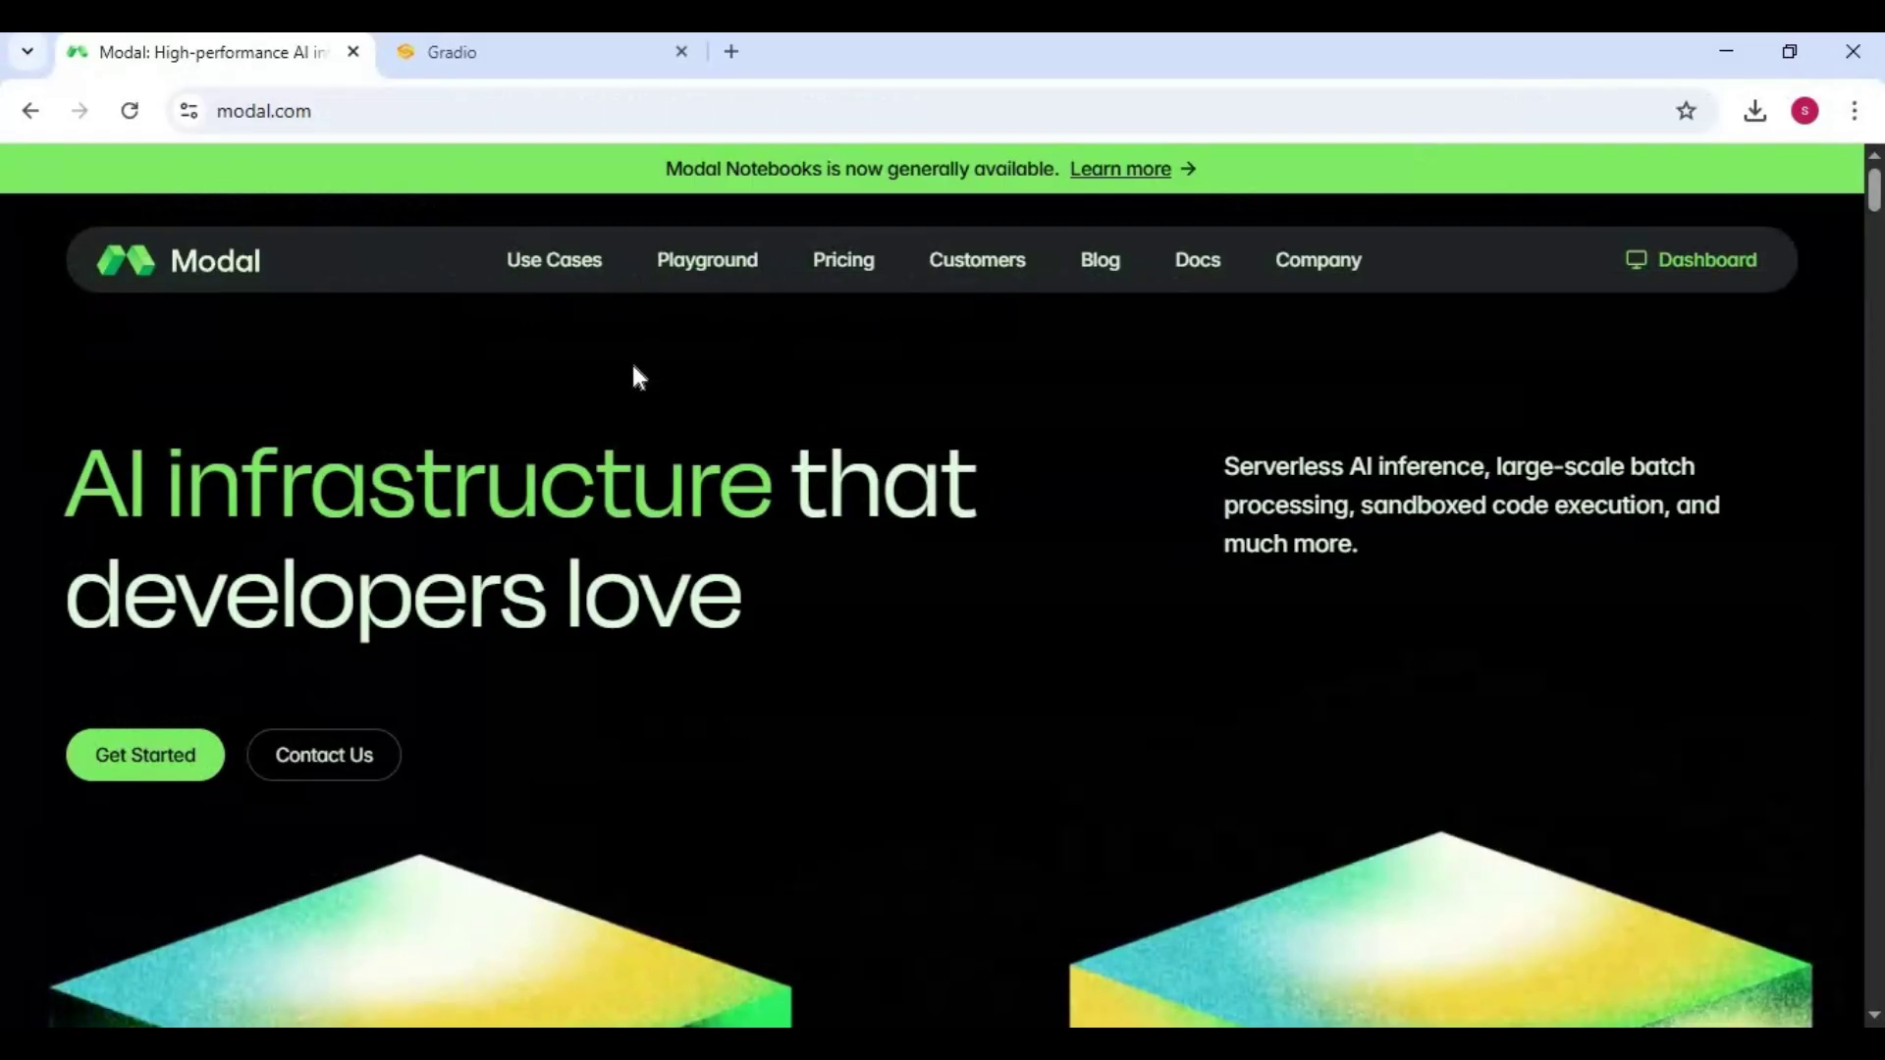
Go to the Modal dashboard and show the Notebooks list with its 5 notebooks.
{"action": "left_click", "coordinate": [358, 110]}
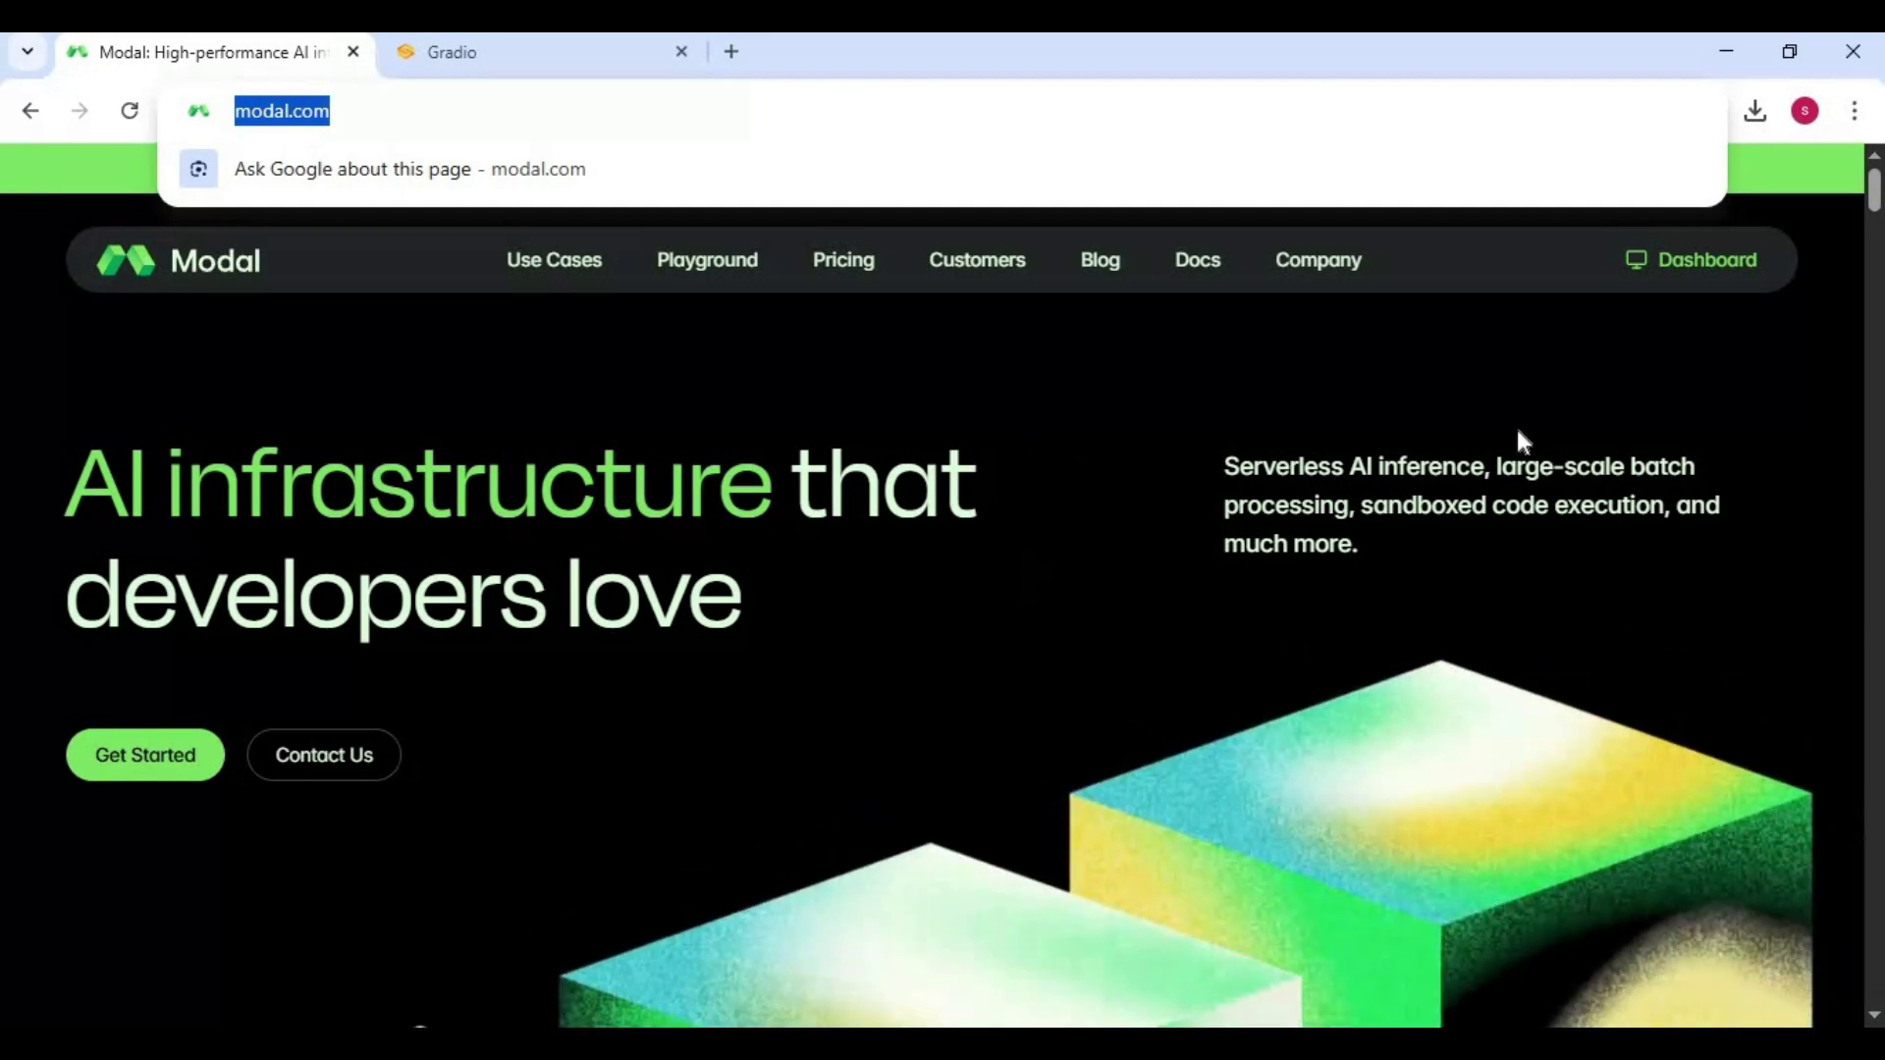
{"action": "key", "text": "Escape"}
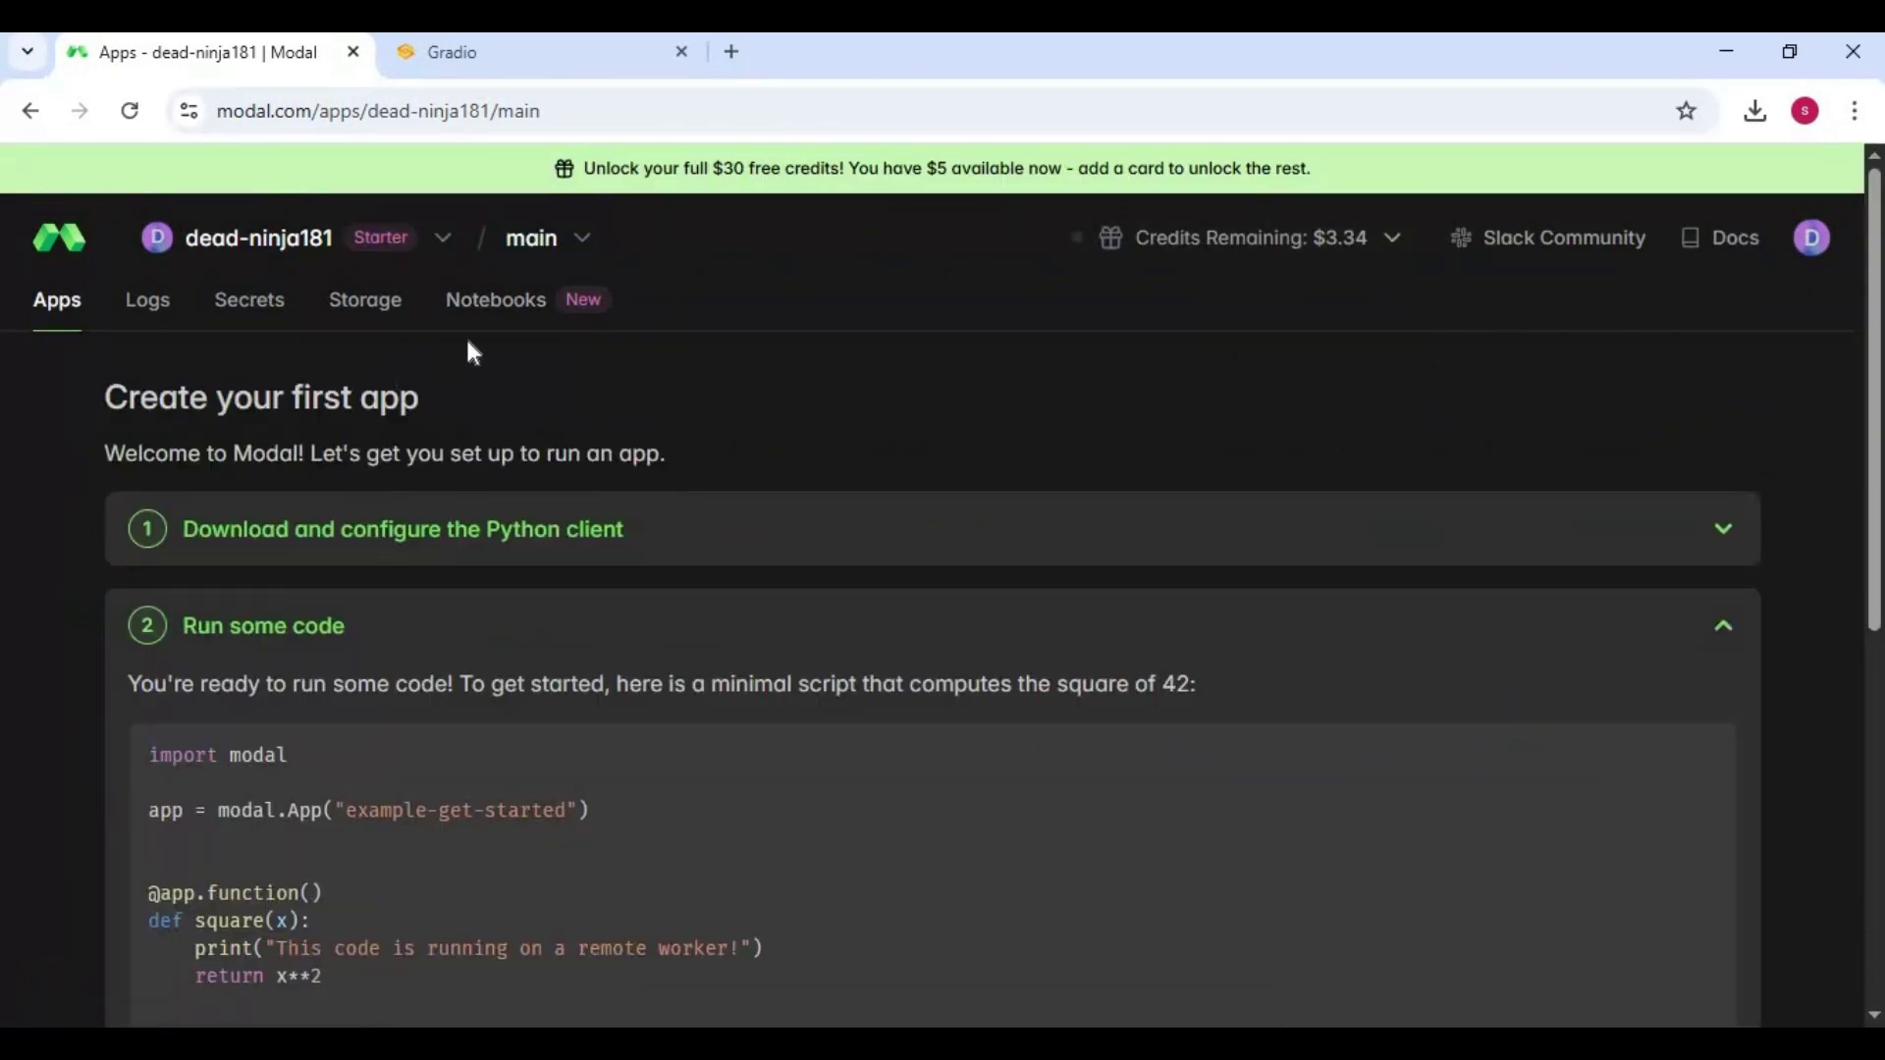
{"action": "left_click", "coordinate": [511, 309]}
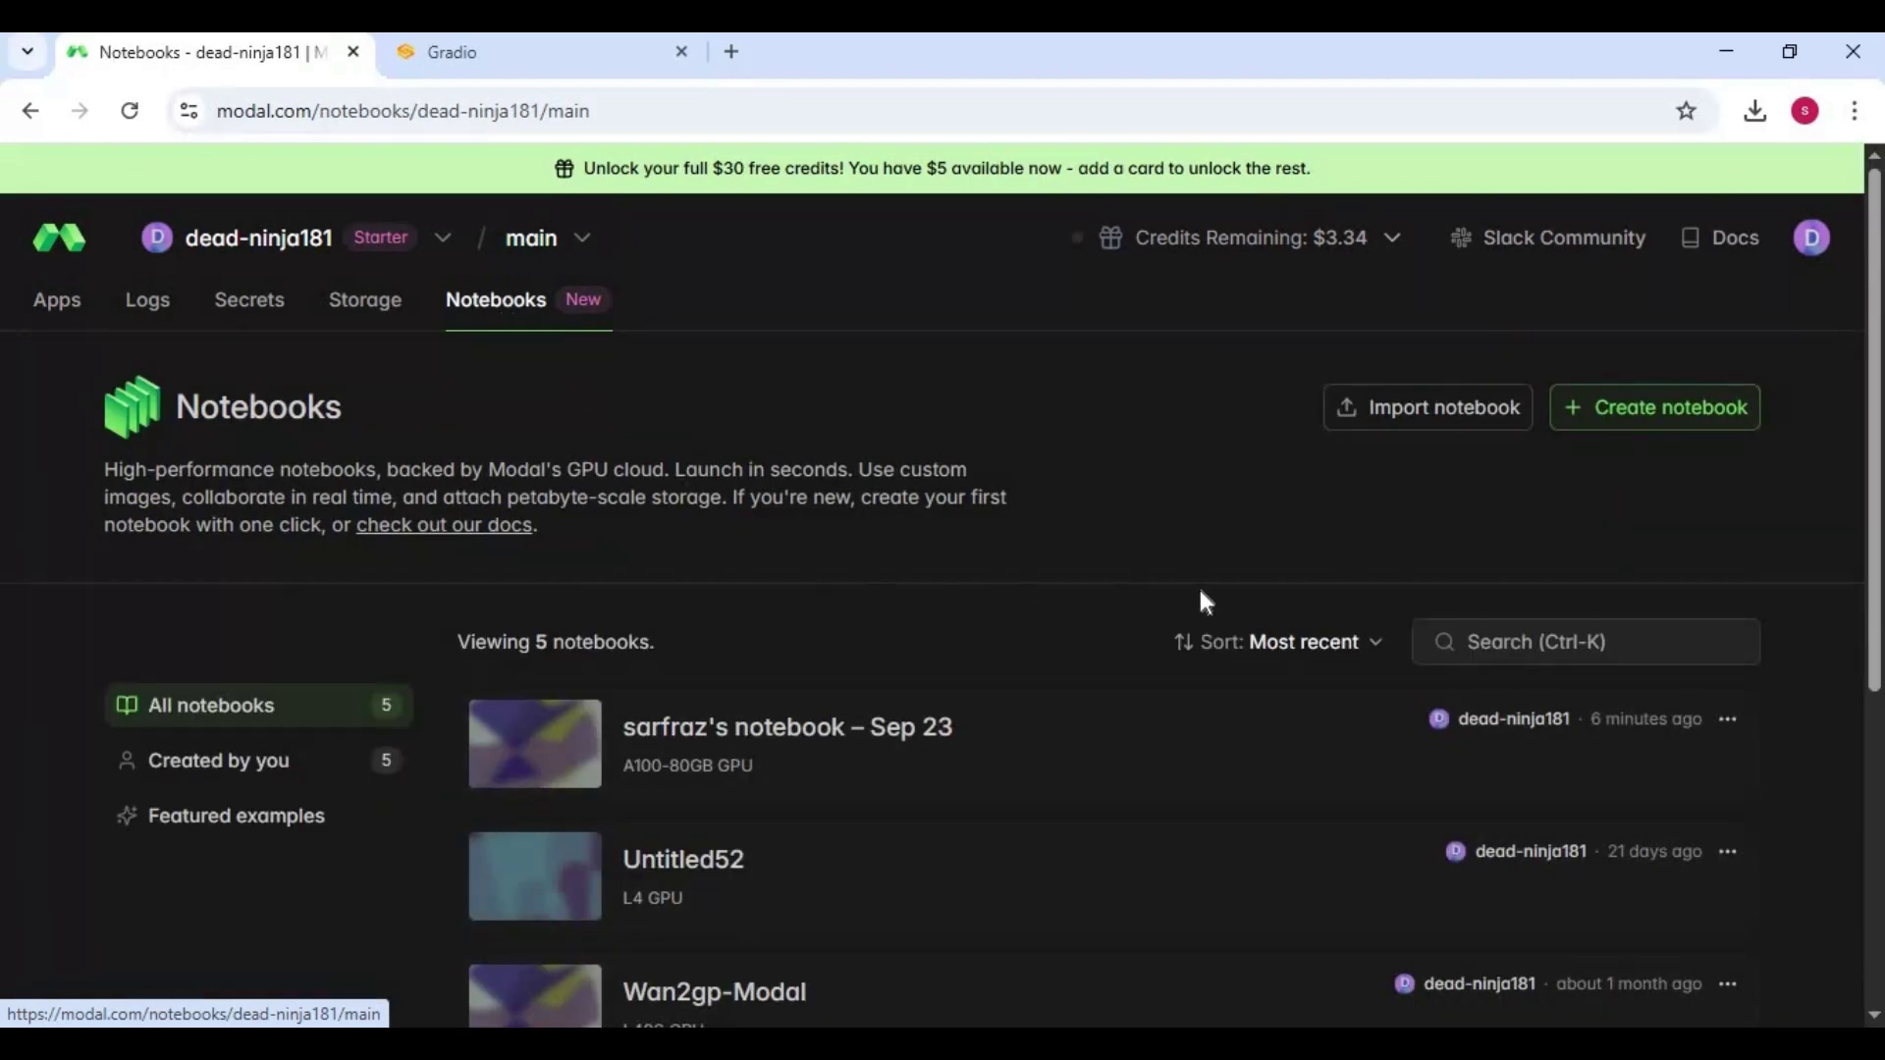
Import Qwen-Image-Edit-2509.ipynb from Downloads as a new Modal notebook.
{"action": "left_click", "coordinate": [1447, 424]}
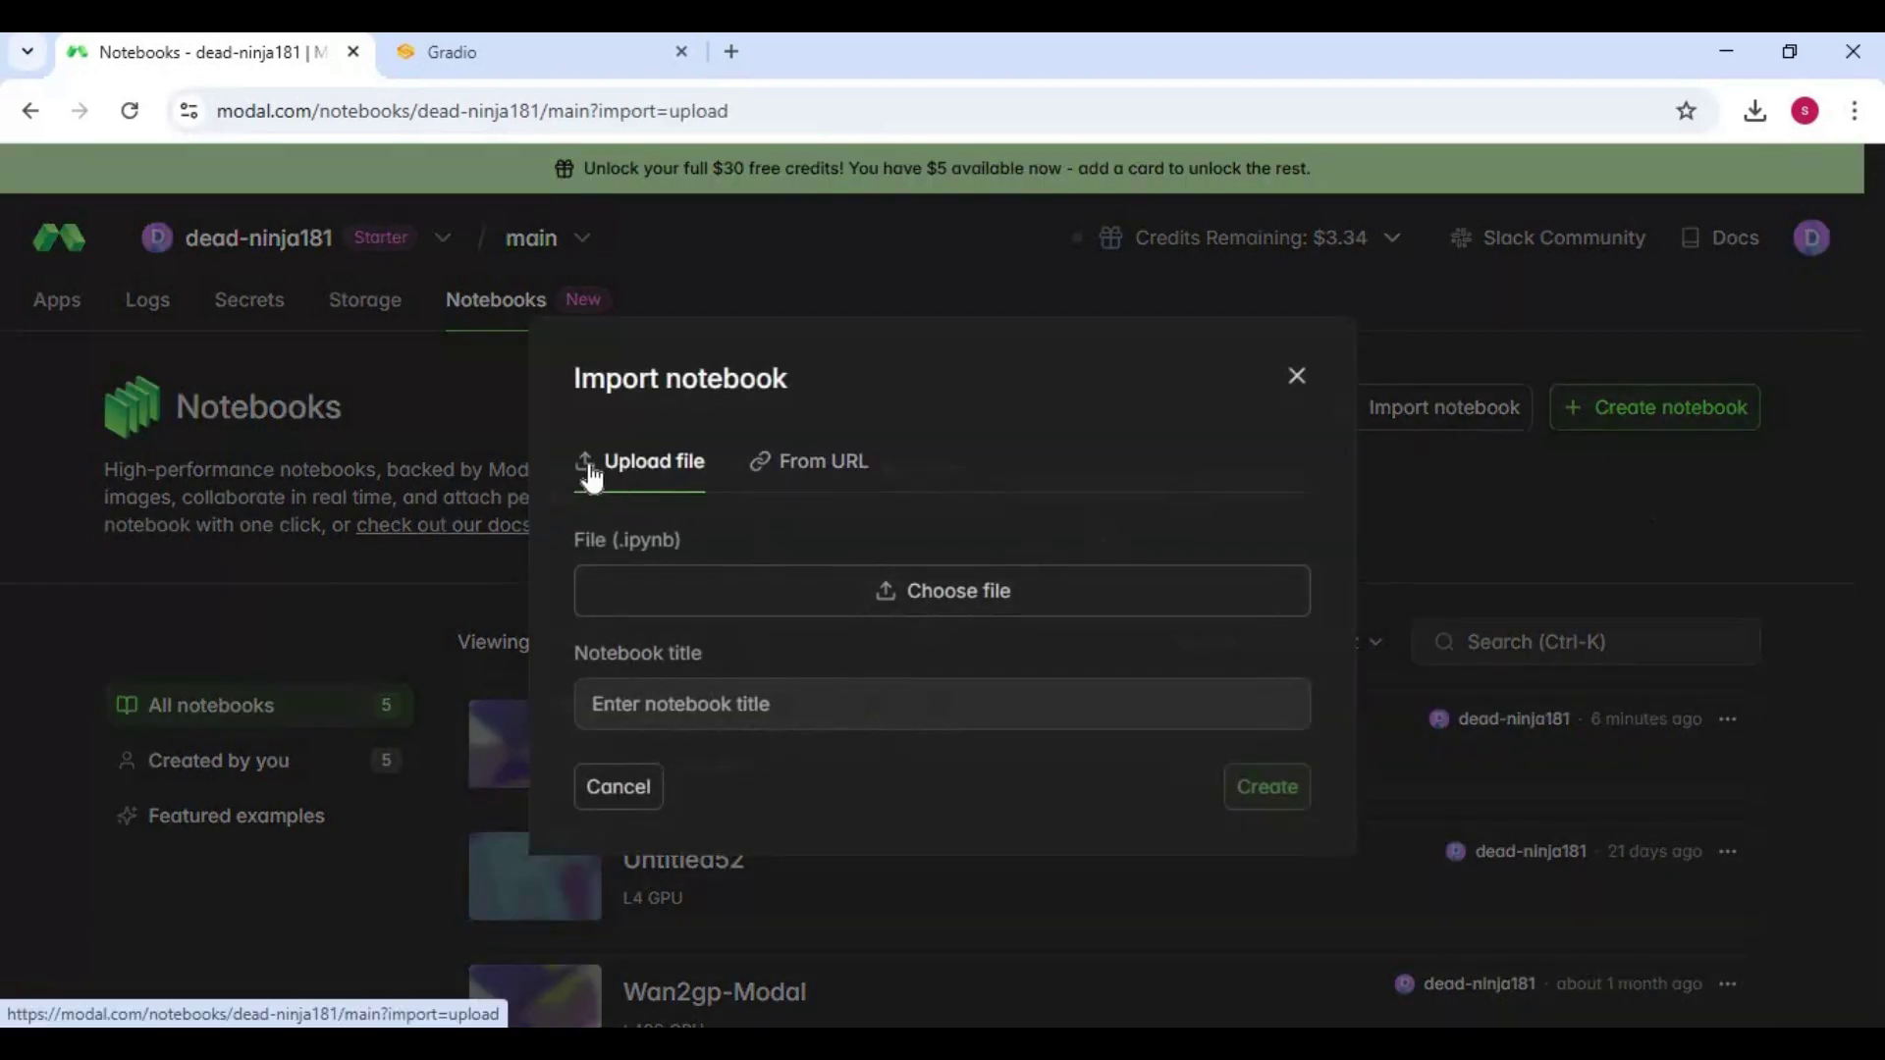
{"action": "left_click", "coordinate": [1039, 590]}
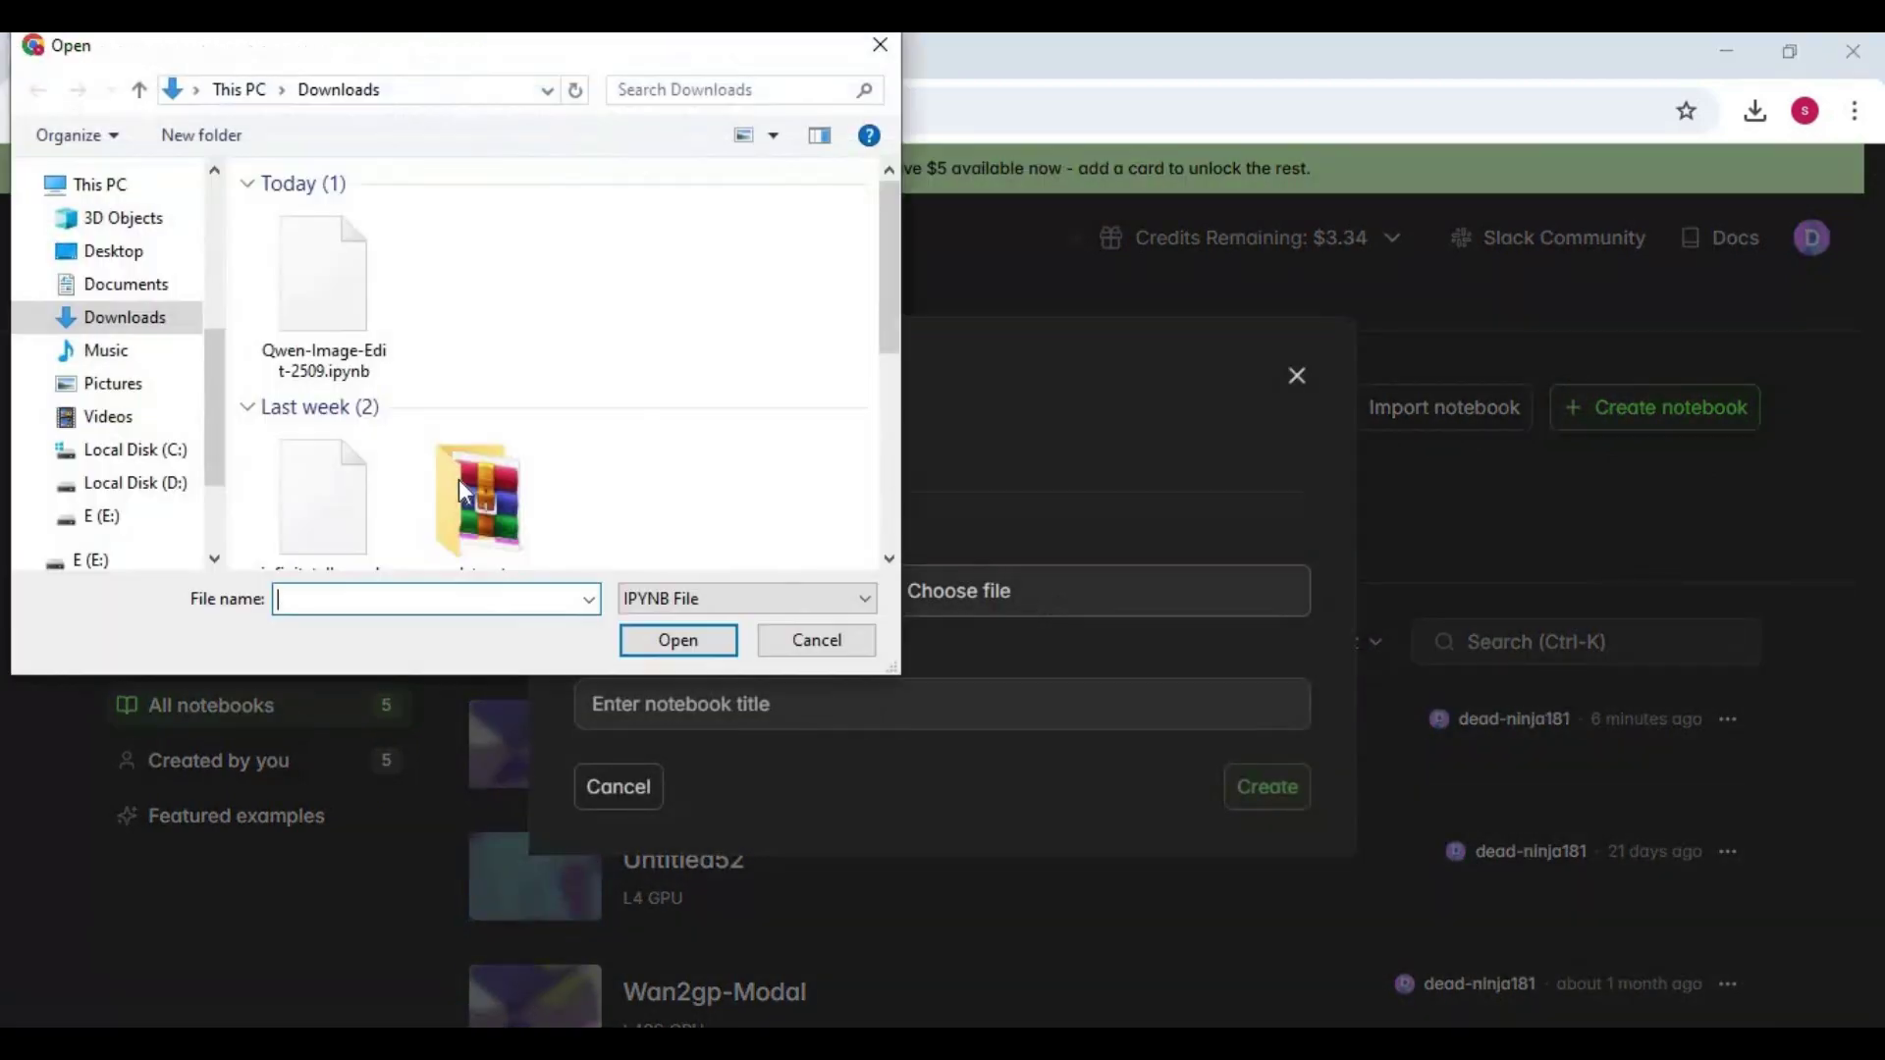
{"action": "double_click", "coordinate": [362, 314]}
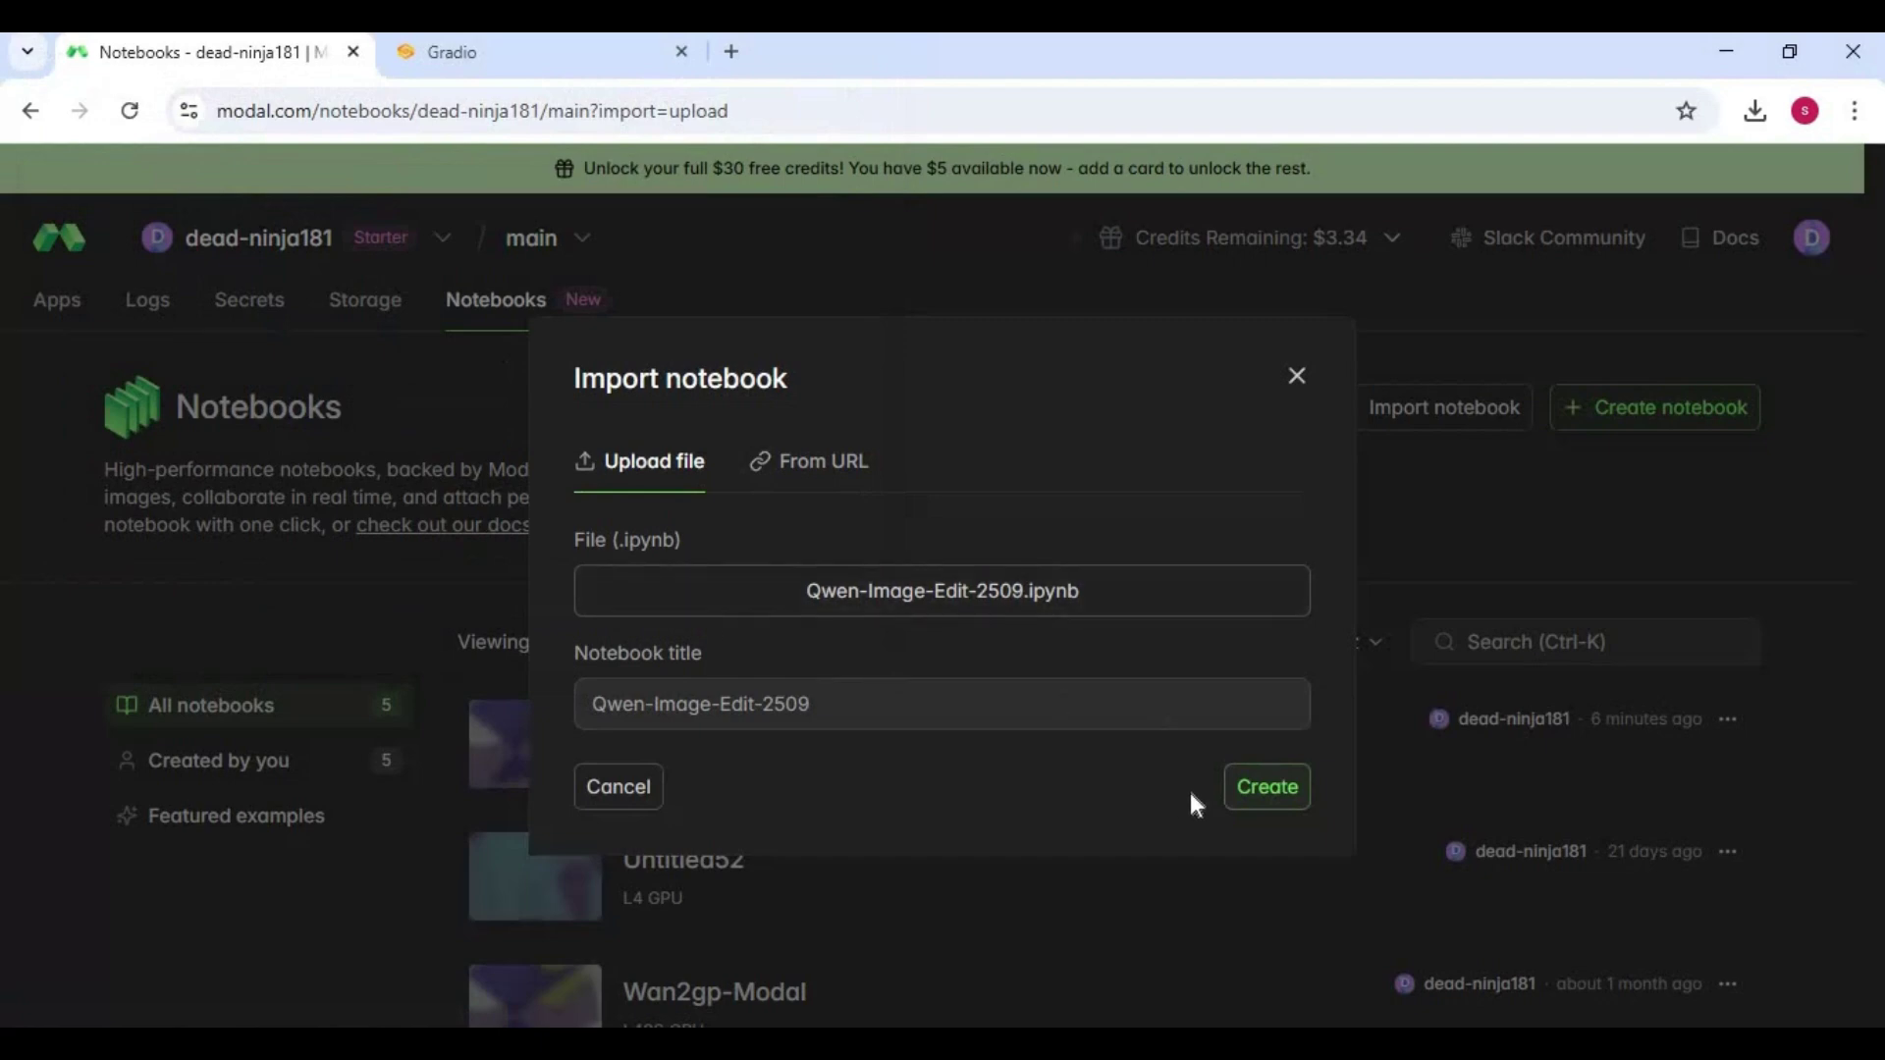
{"action": "left_click", "coordinate": [1272, 788]}
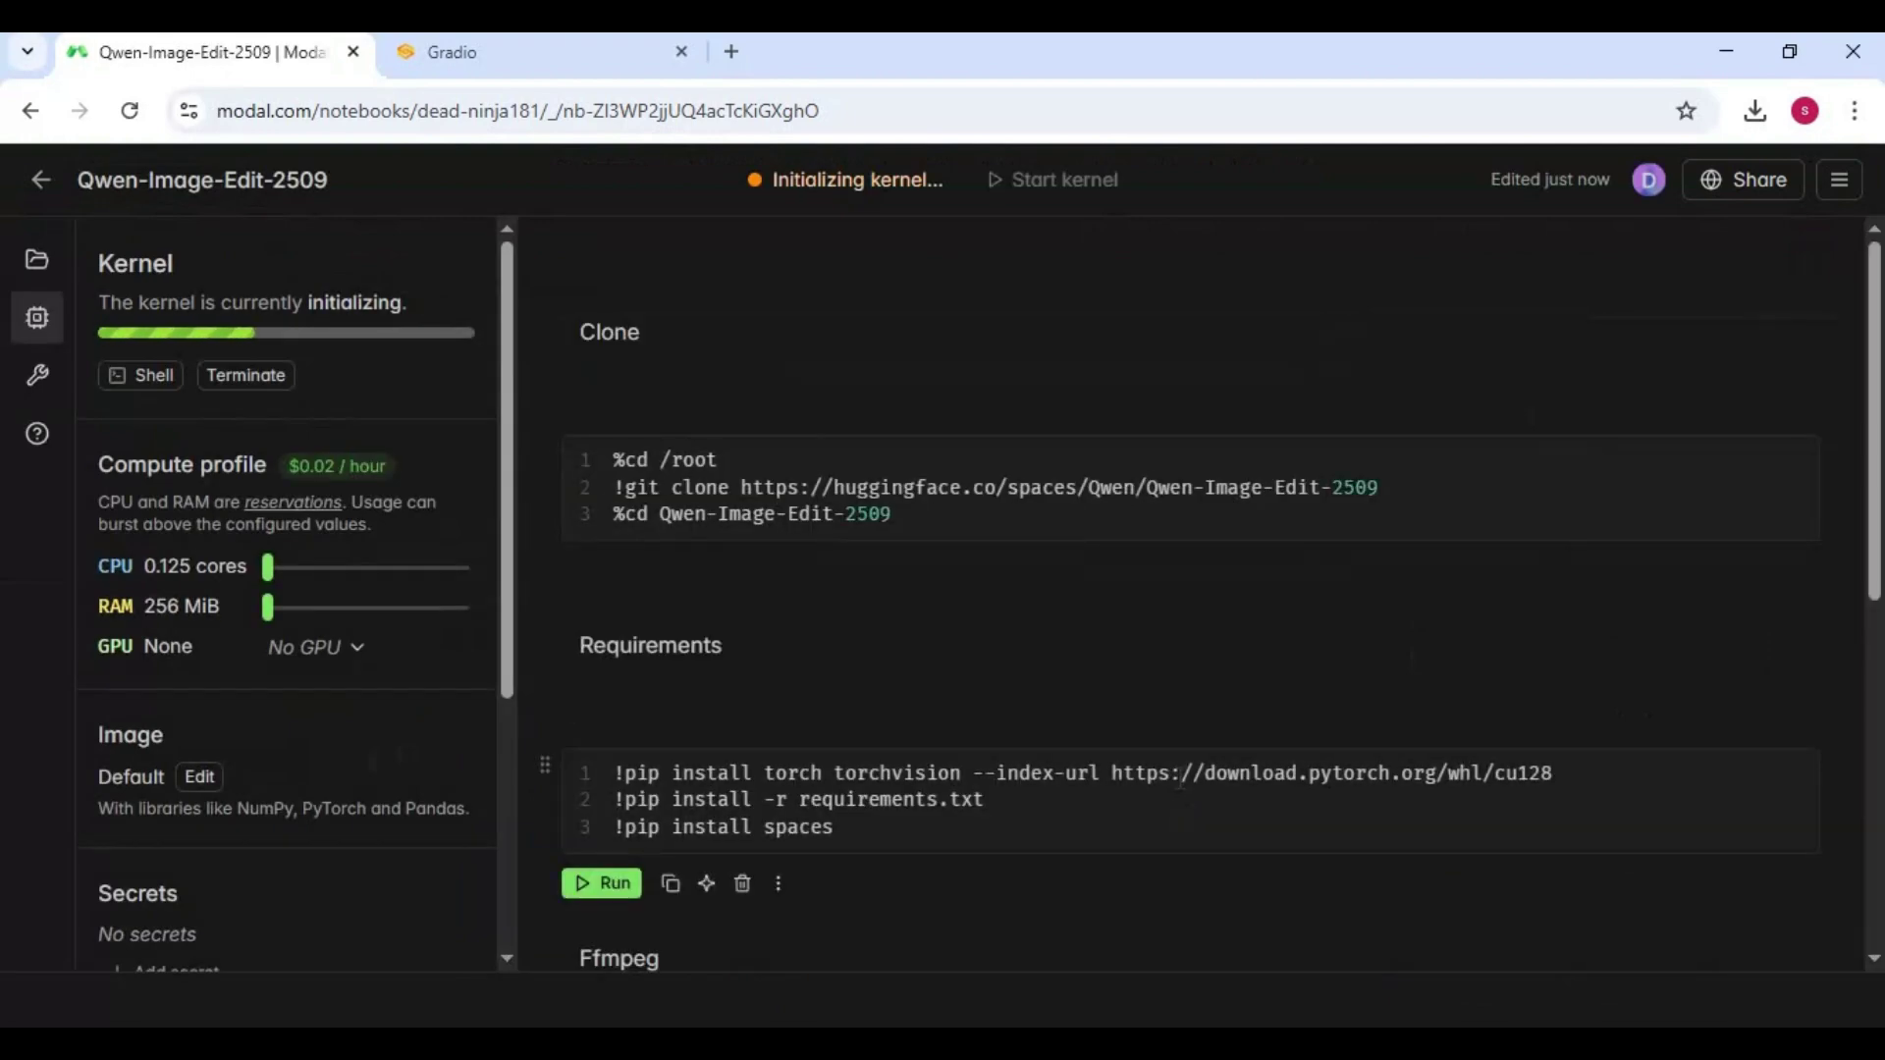
Stop the kernel and save a compute profile with 2 CPU cores, 32 GiB RAM and an Nvidia A100 80 GB GPU.
{"action": "left_click", "coordinate": [236, 378]}
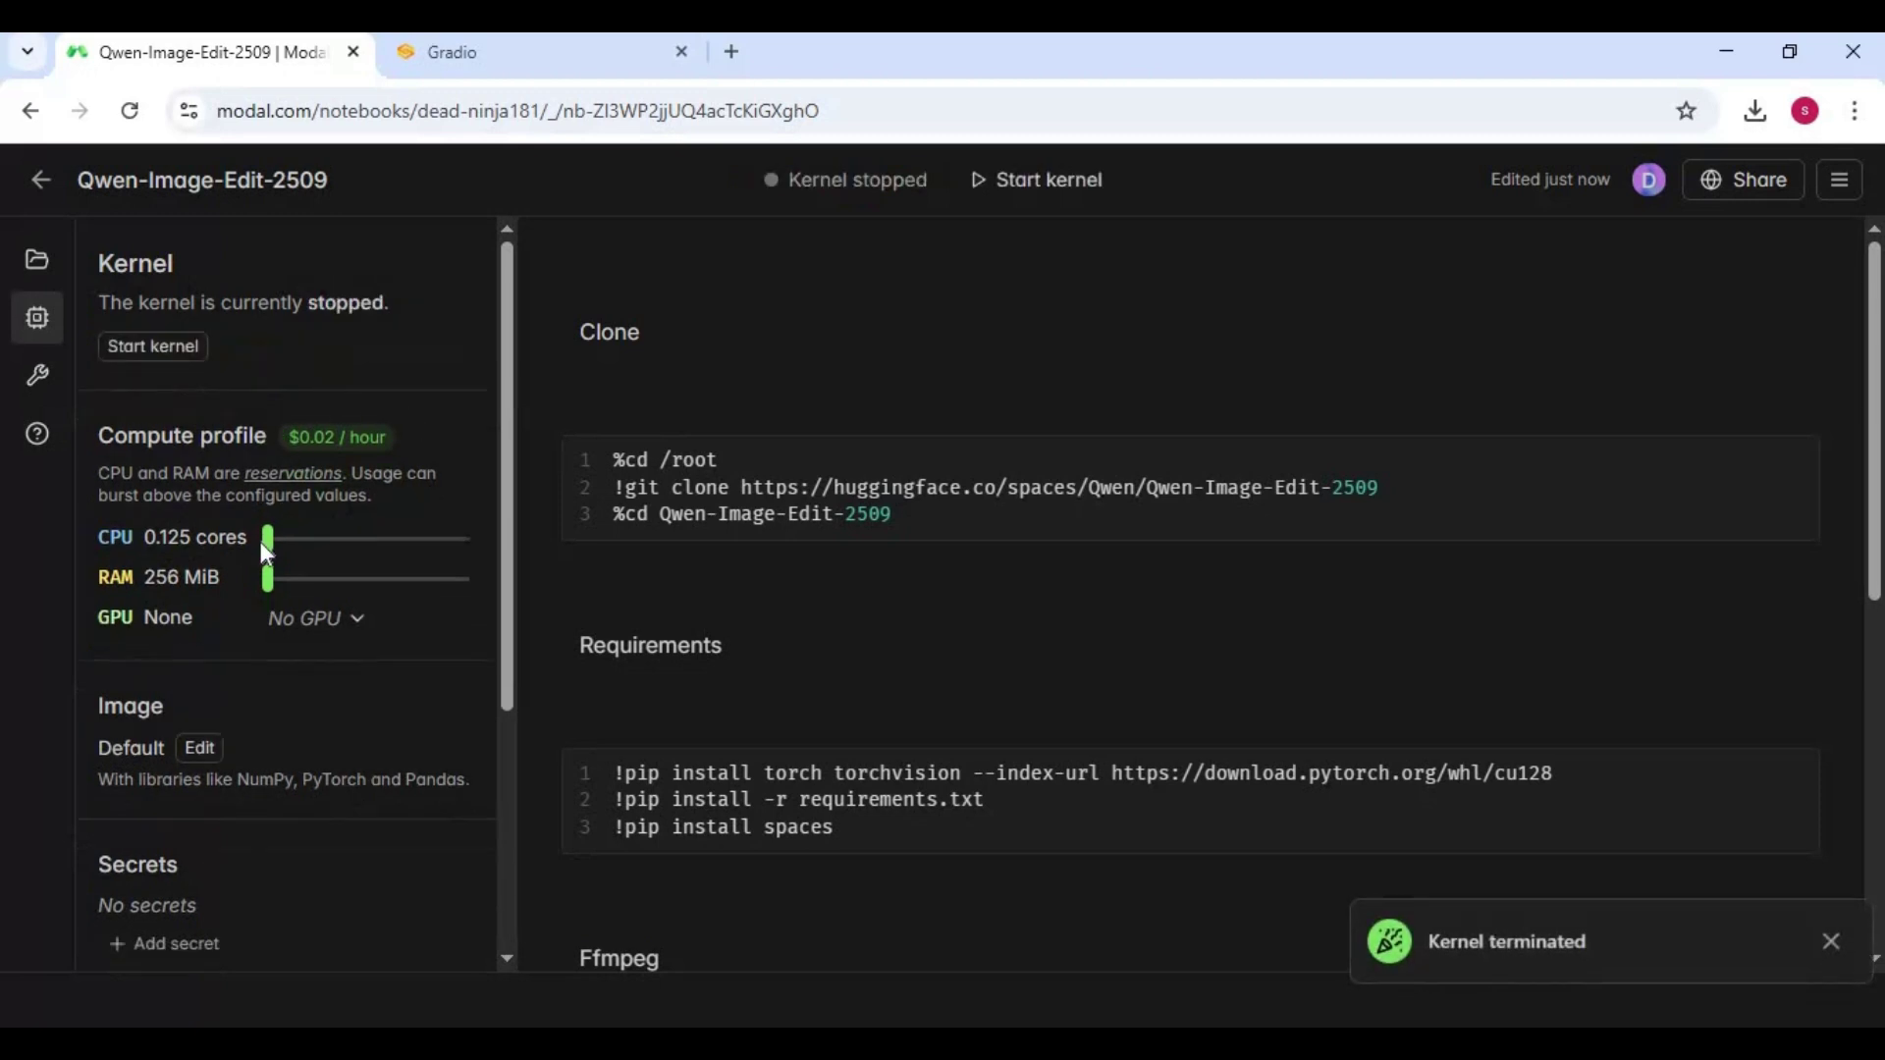
{"action": "left_click_drag", "start_coordinate": [271, 546], "coordinate": [408, 581]}
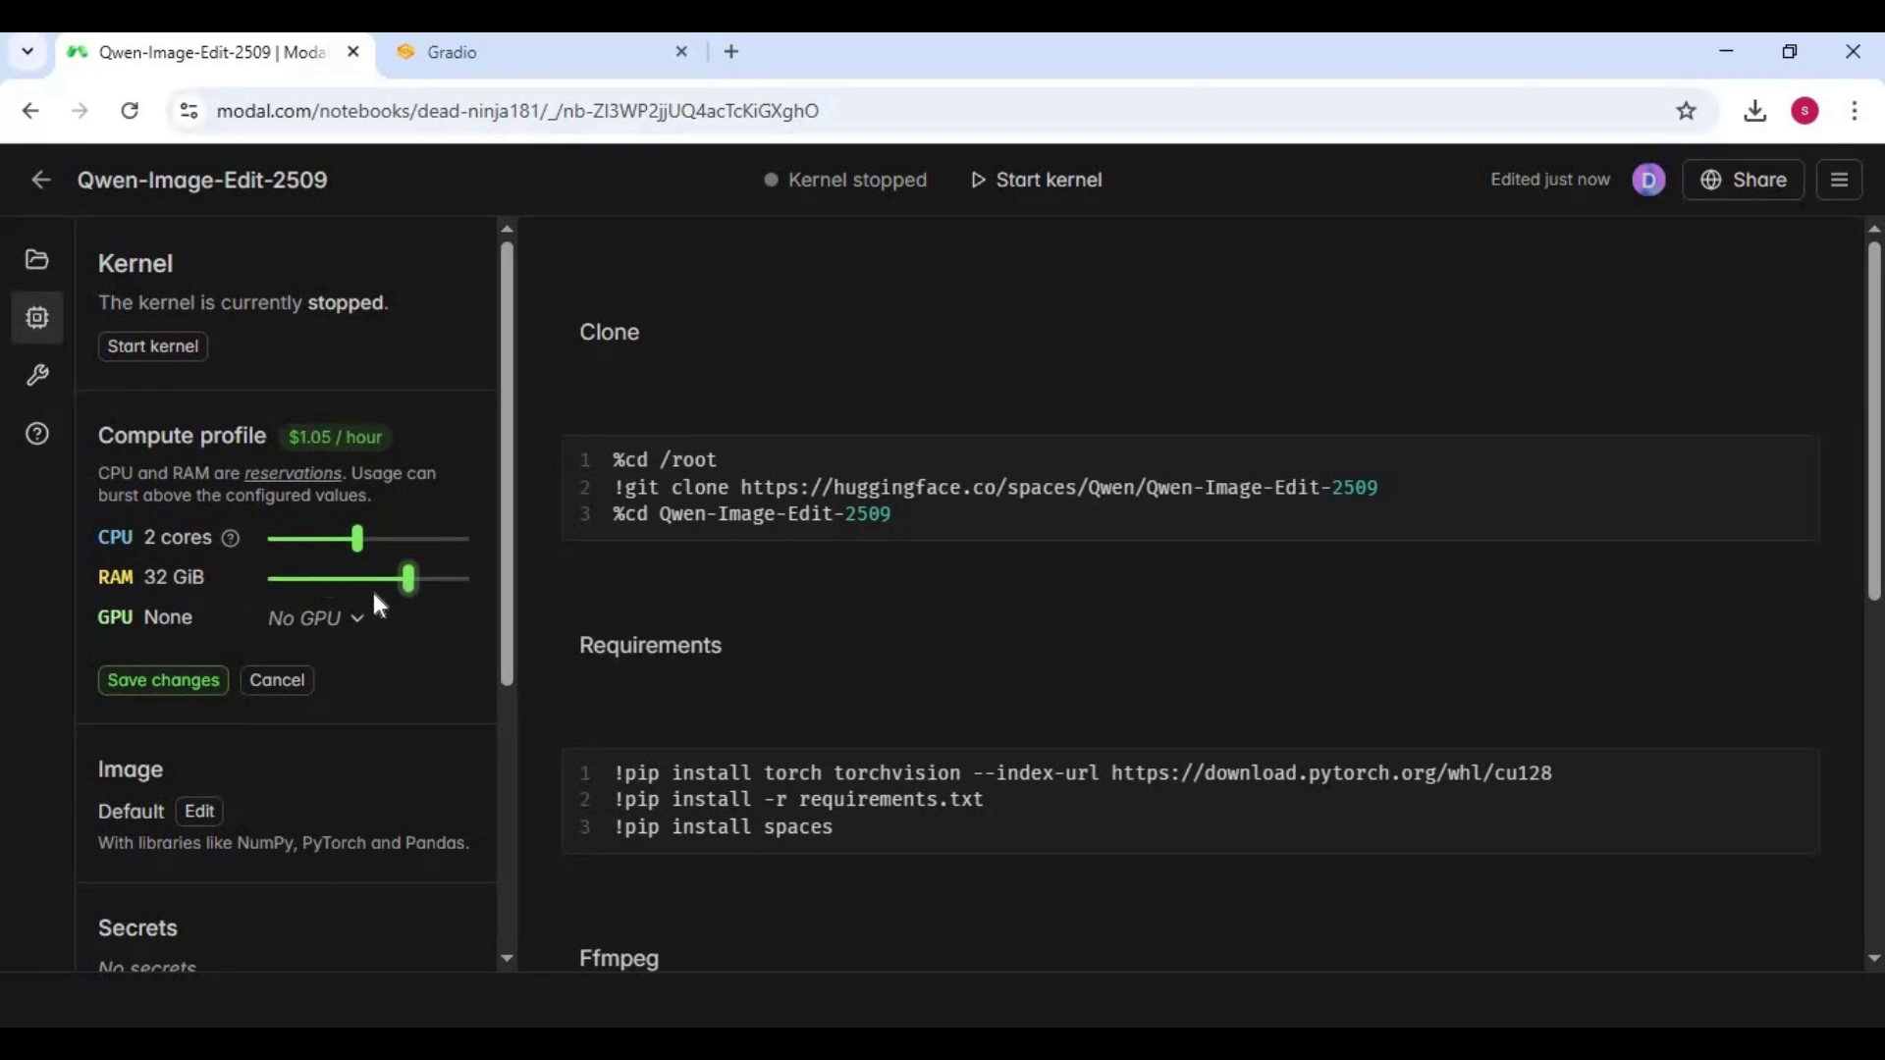
{"action": "left_click", "coordinate": [307, 620]}
{"action": "scroll", "coordinate": [469, 838], "scroll_direction": "down", "scroll_amount": 1}
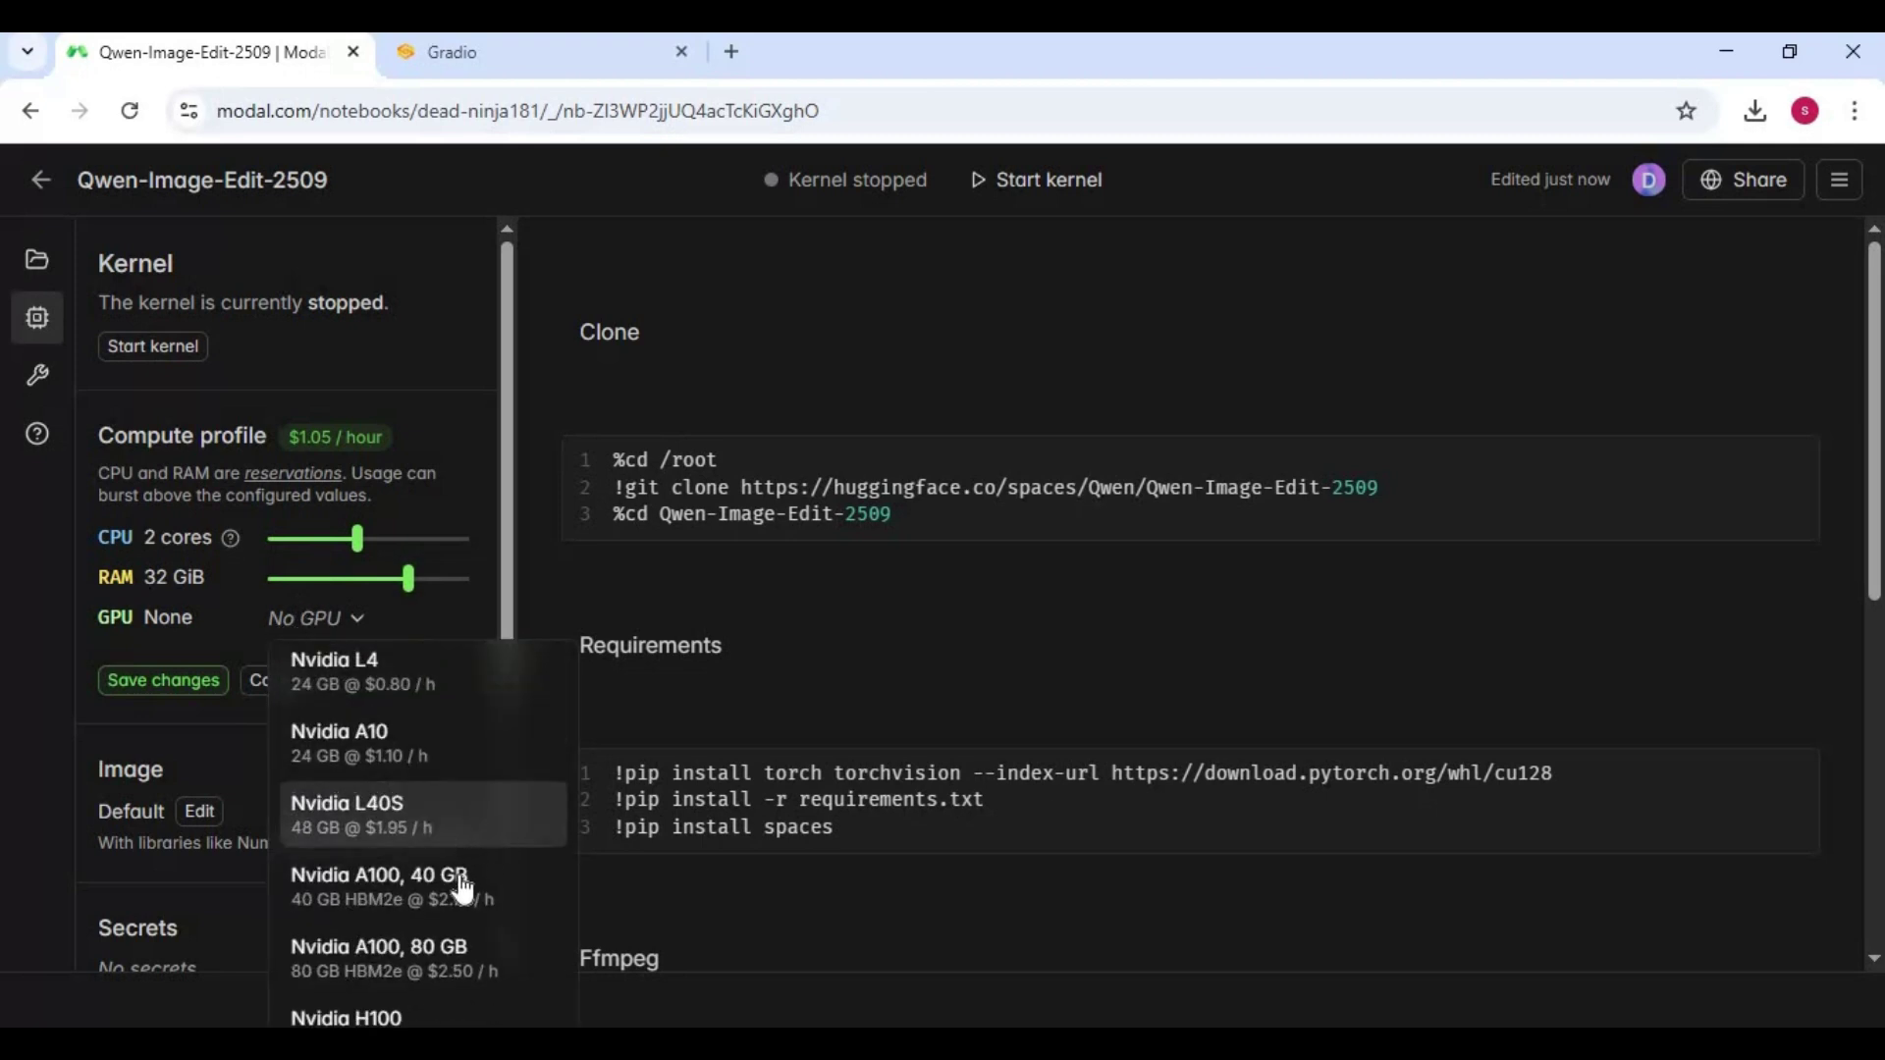
{"action": "left_click", "coordinate": [378, 945]}
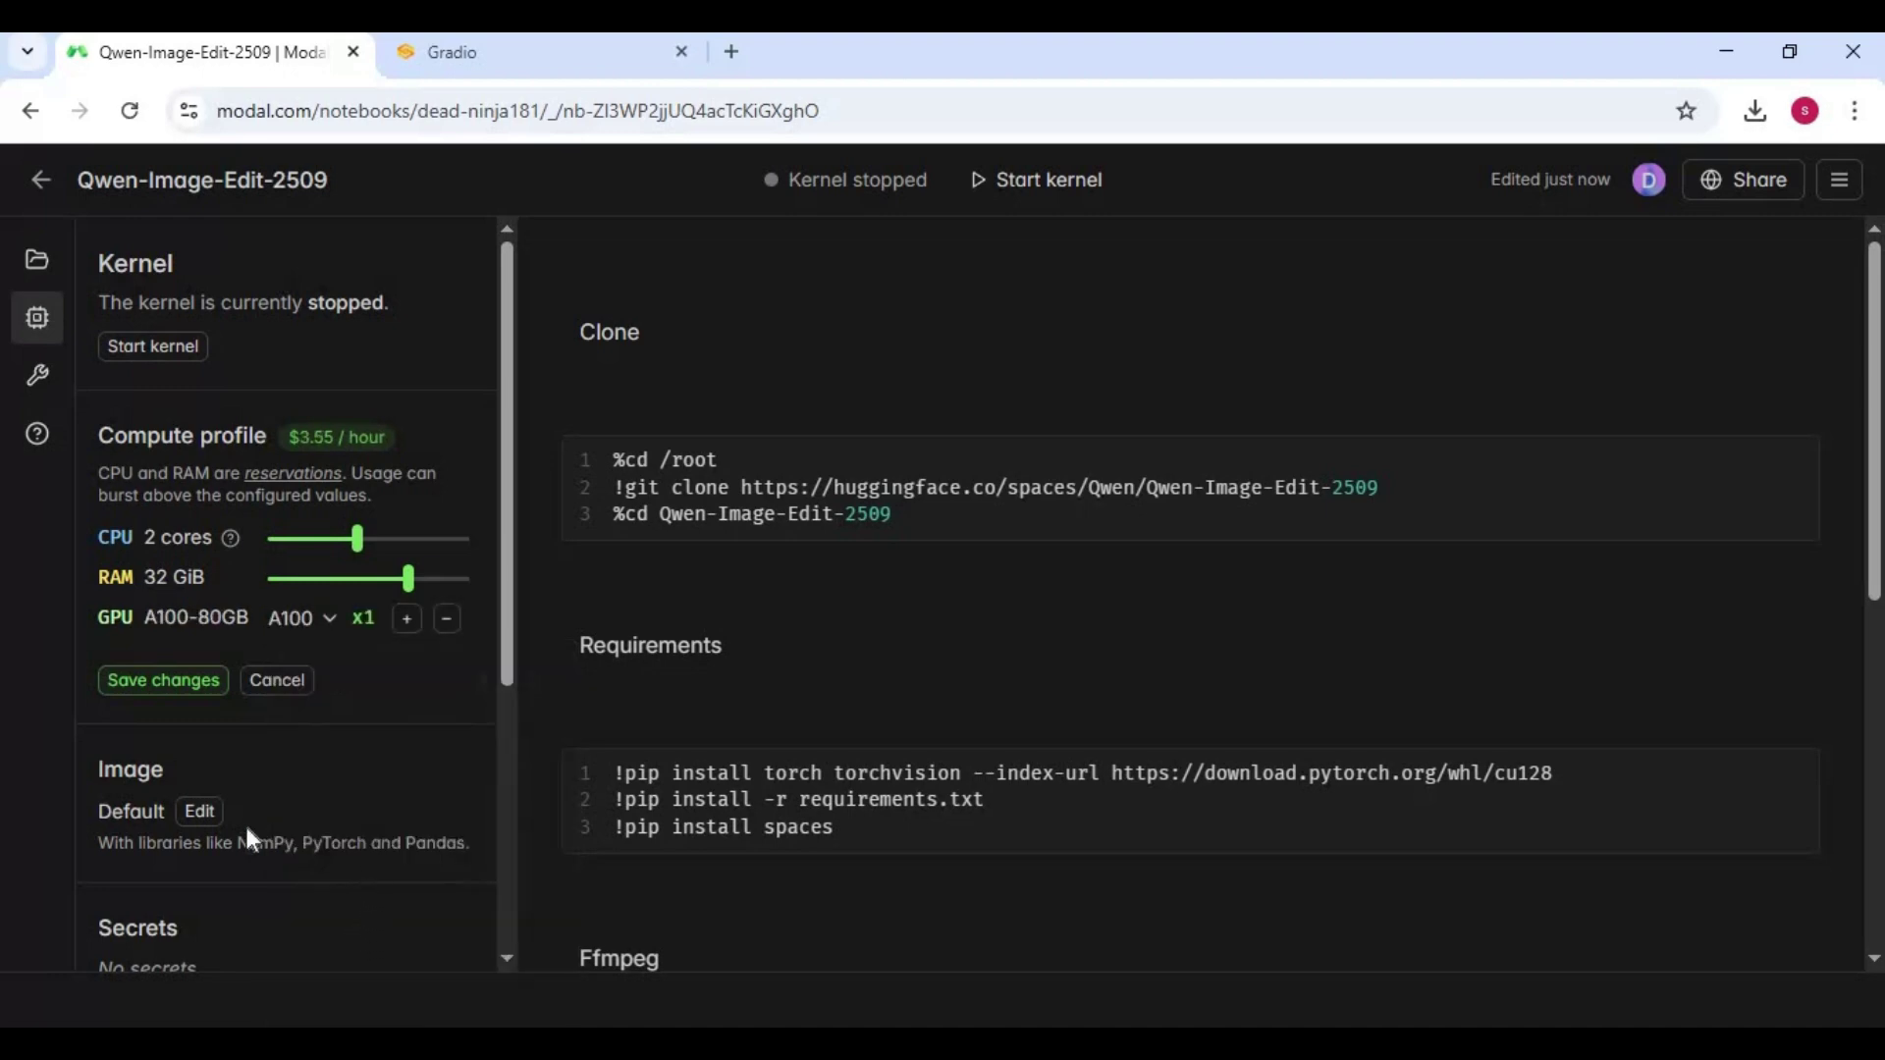
{"action": "left_click", "coordinate": [167, 679]}
Set the notebook's idle timeout to 1 hour and start the kernel.
{"action": "scroll", "coordinate": [442, 756], "scroll_direction": "down", "scroll_amount": 4}
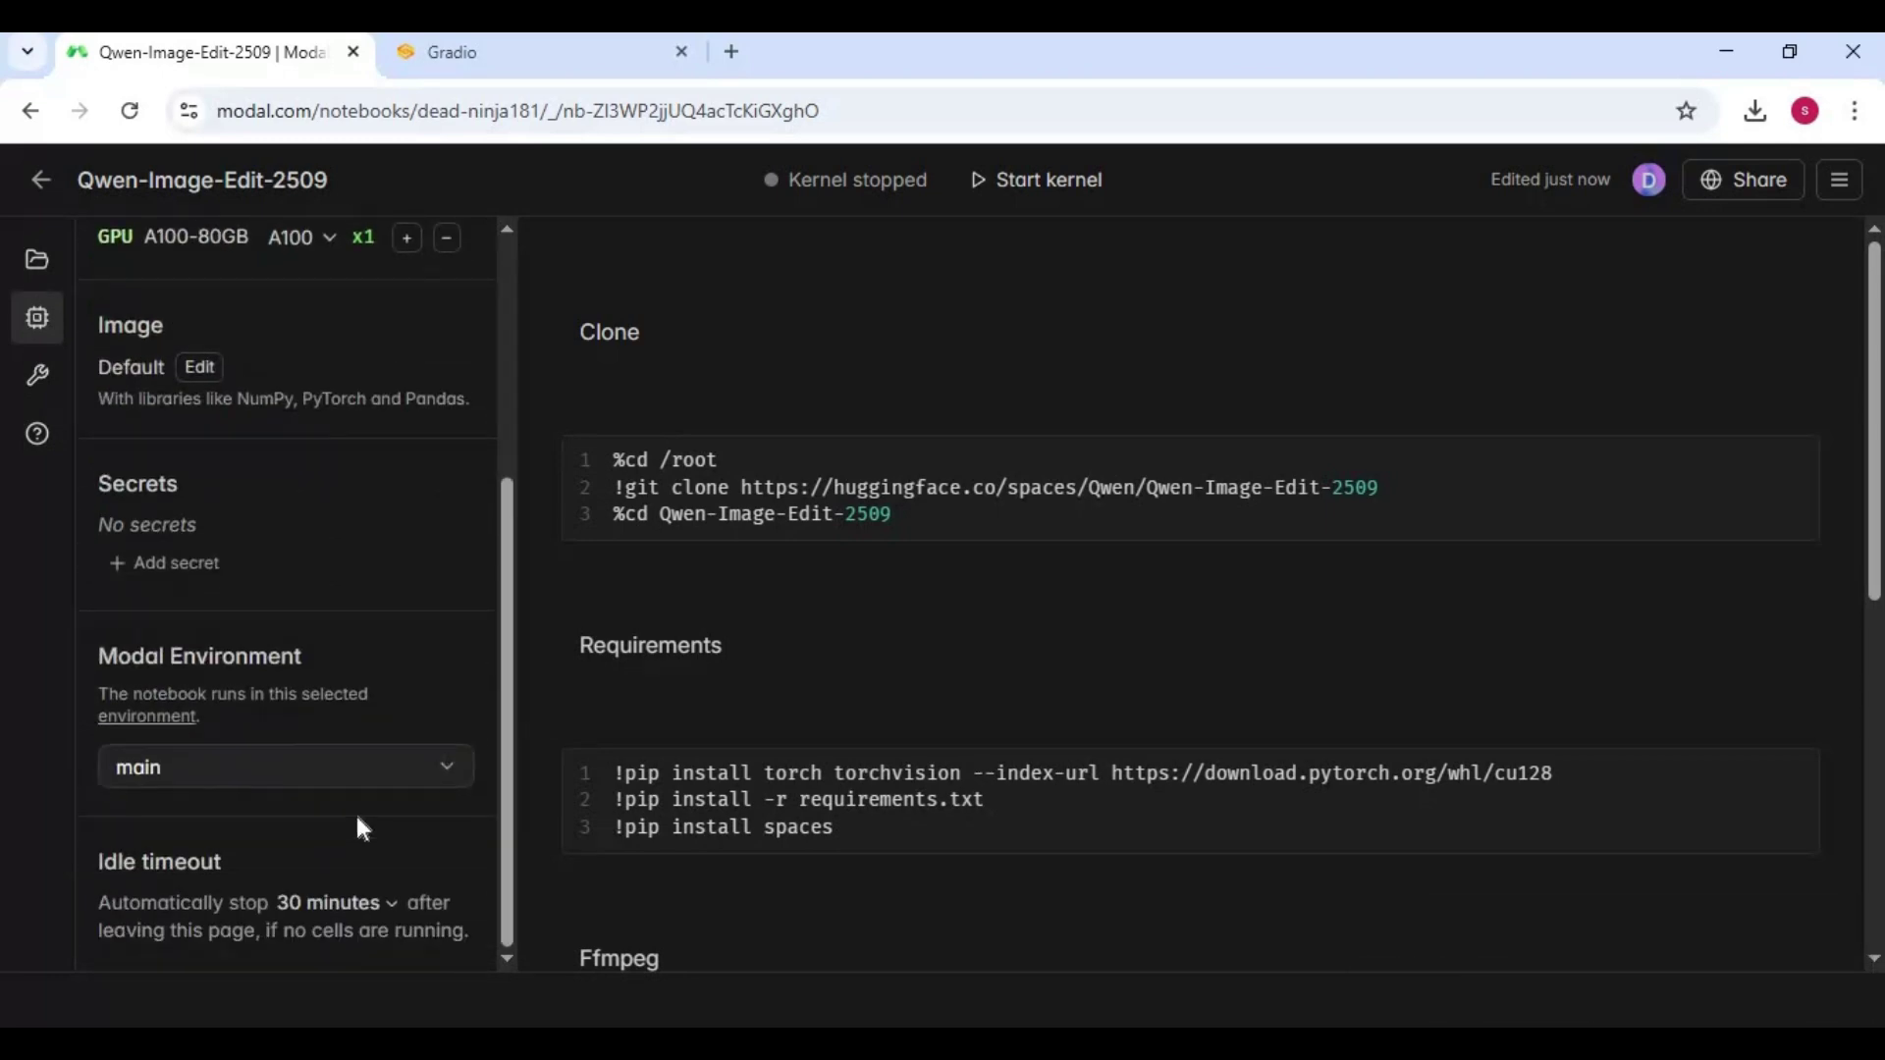
{"action": "left_click", "coordinate": [346, 905]}
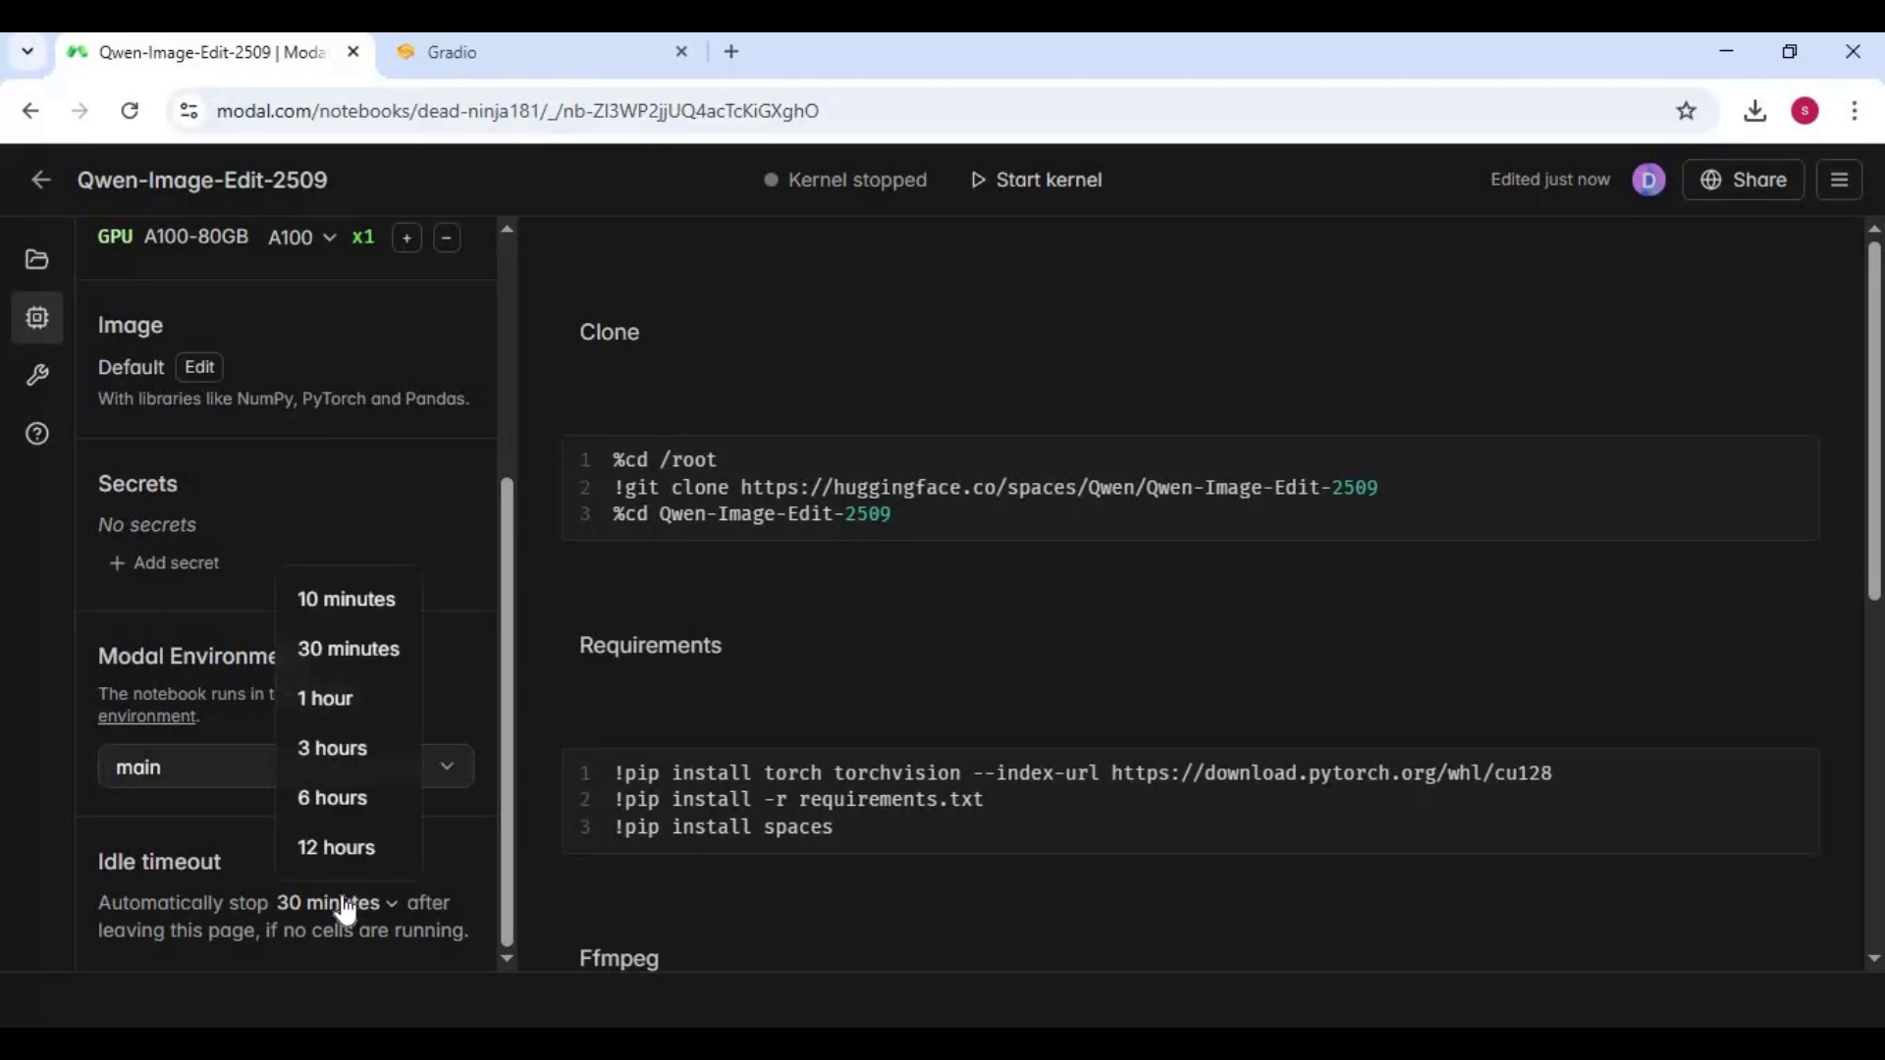
{"action": "left_click", "coordinate": [345, 707]}
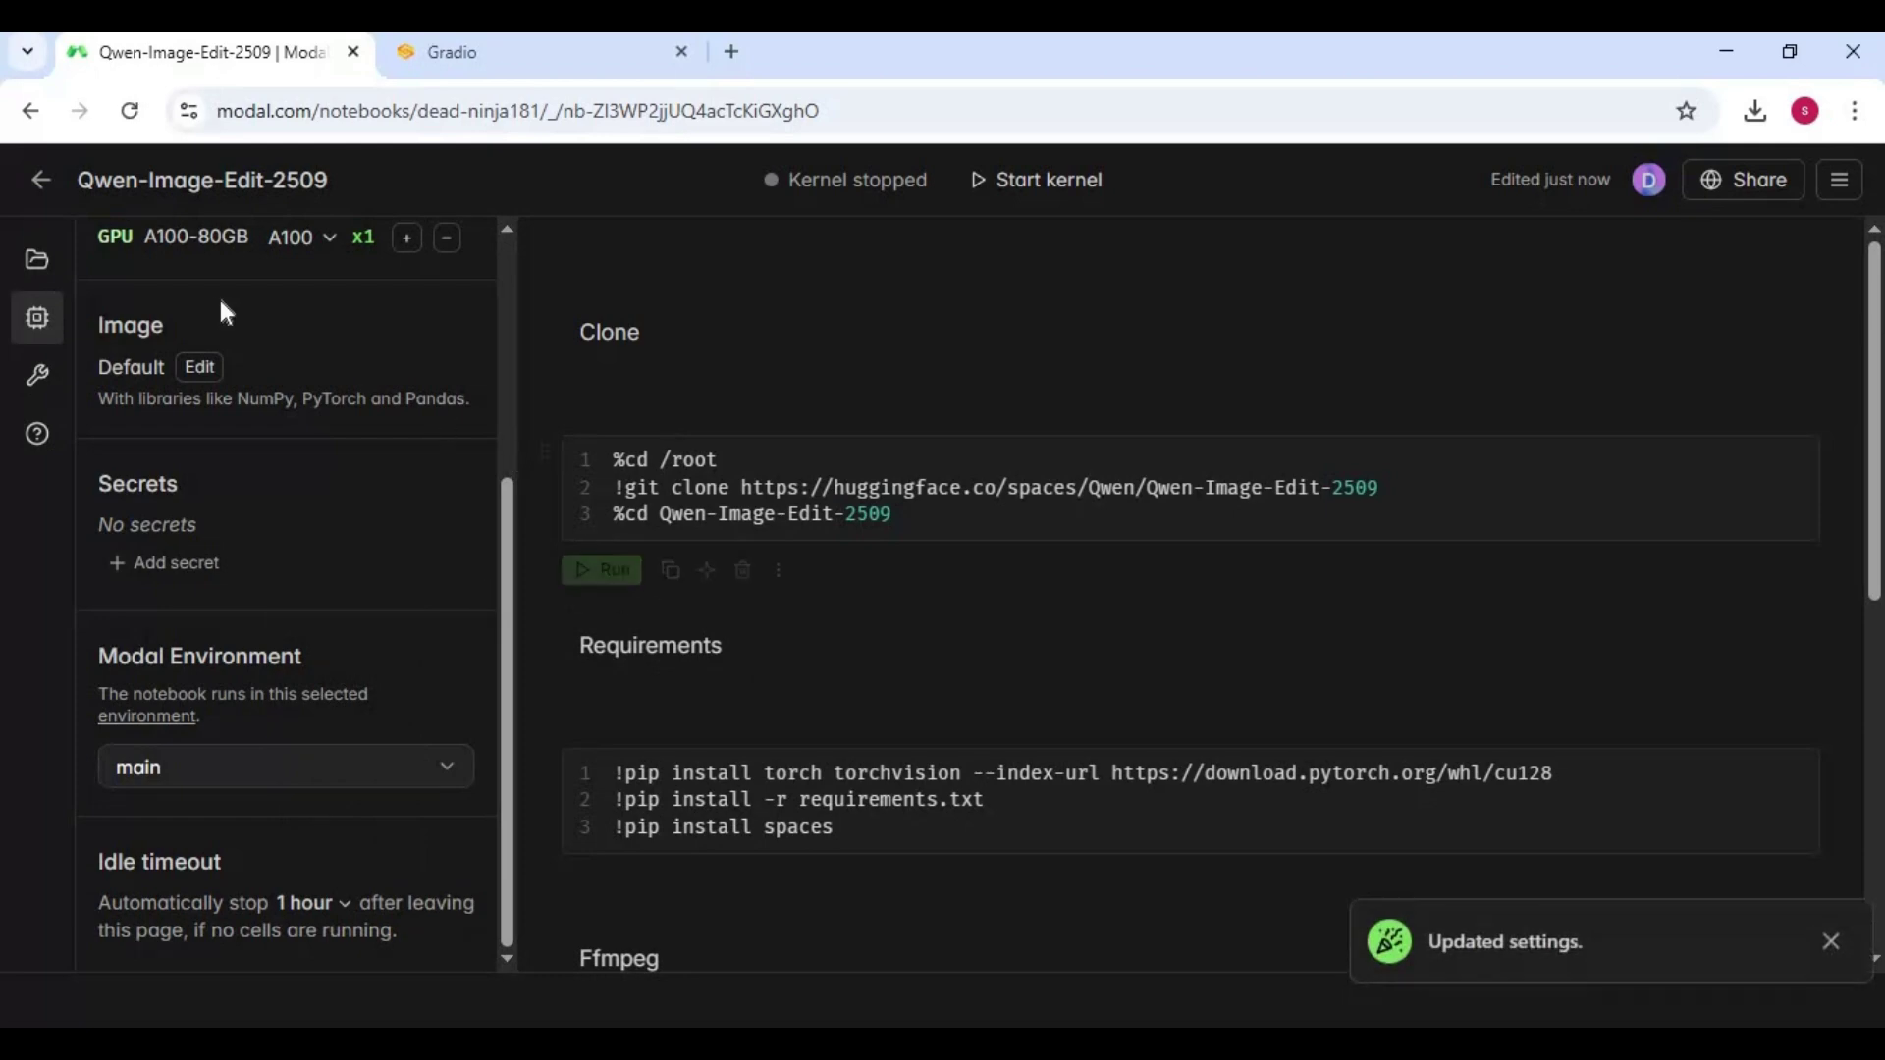
{"action": "scroll", "coordinate": [319, 460], "scroll_direction": "up", "scroll_amount": 4}
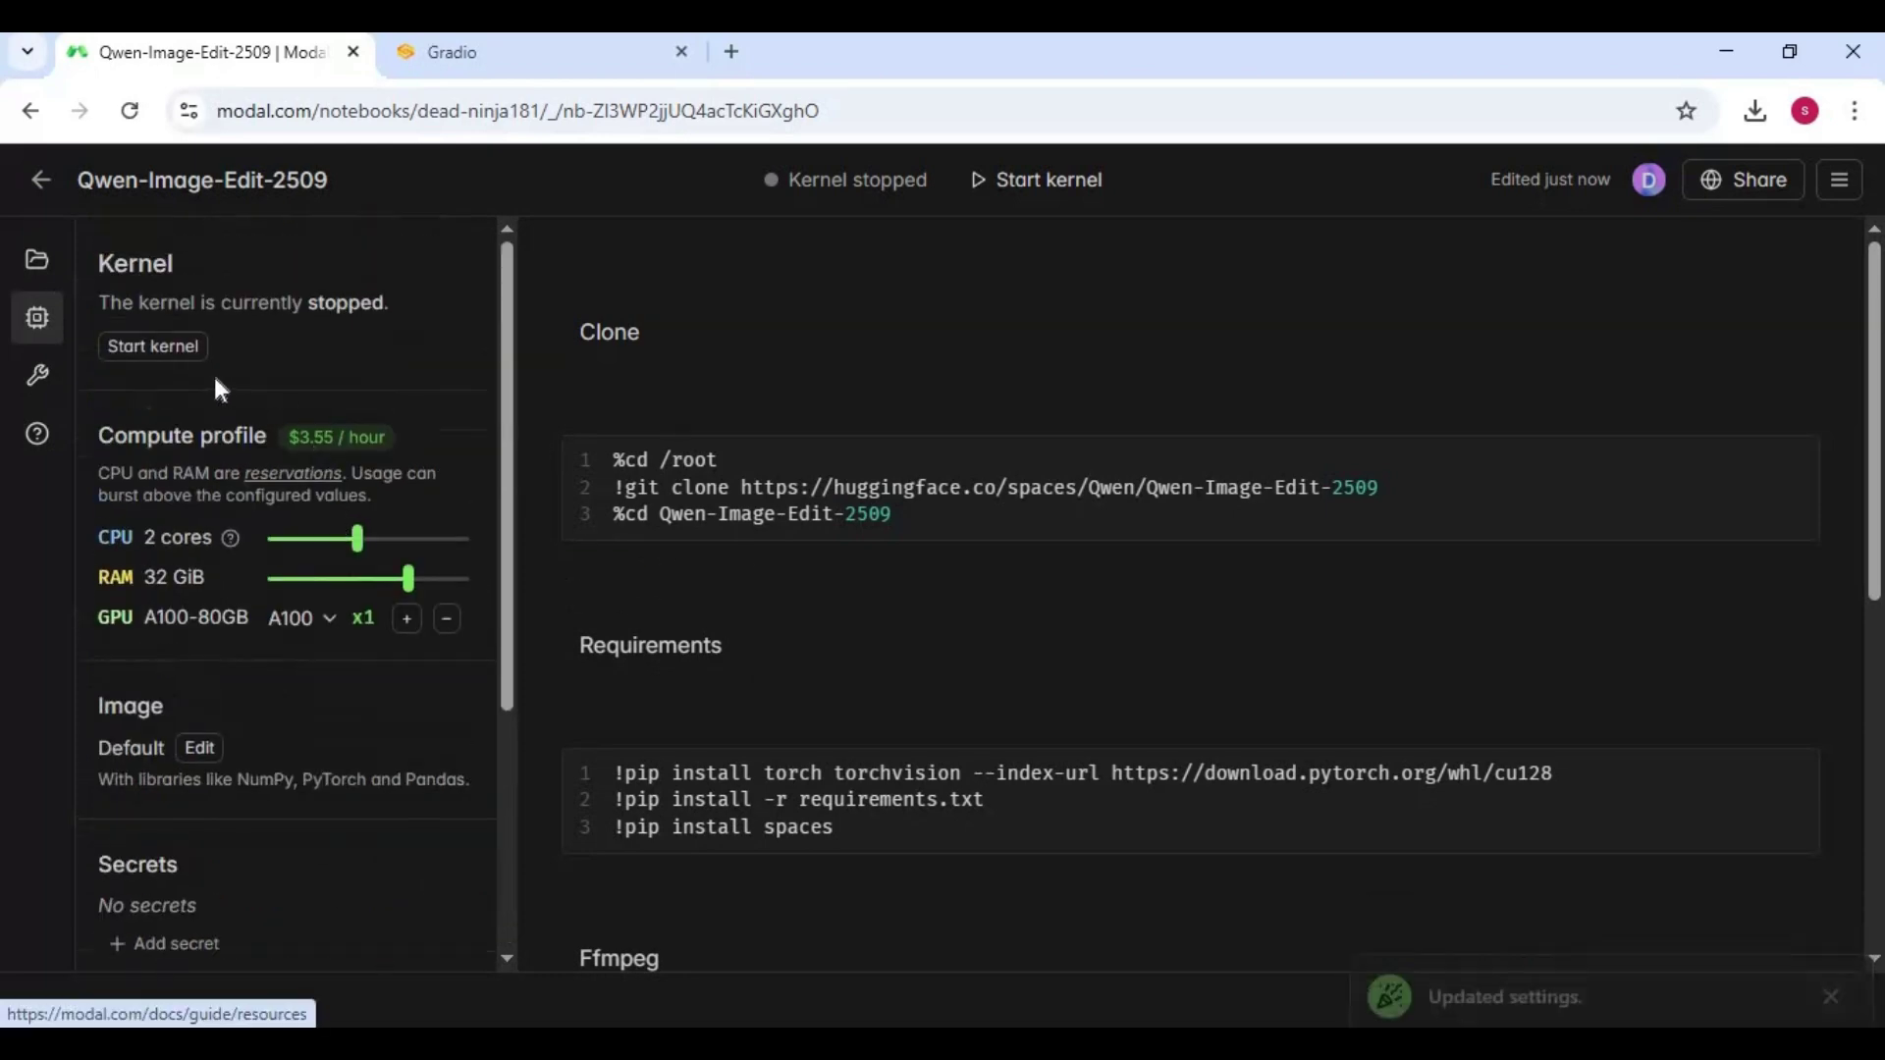
{"action": "left_click", "coordinate": [156, 346]}
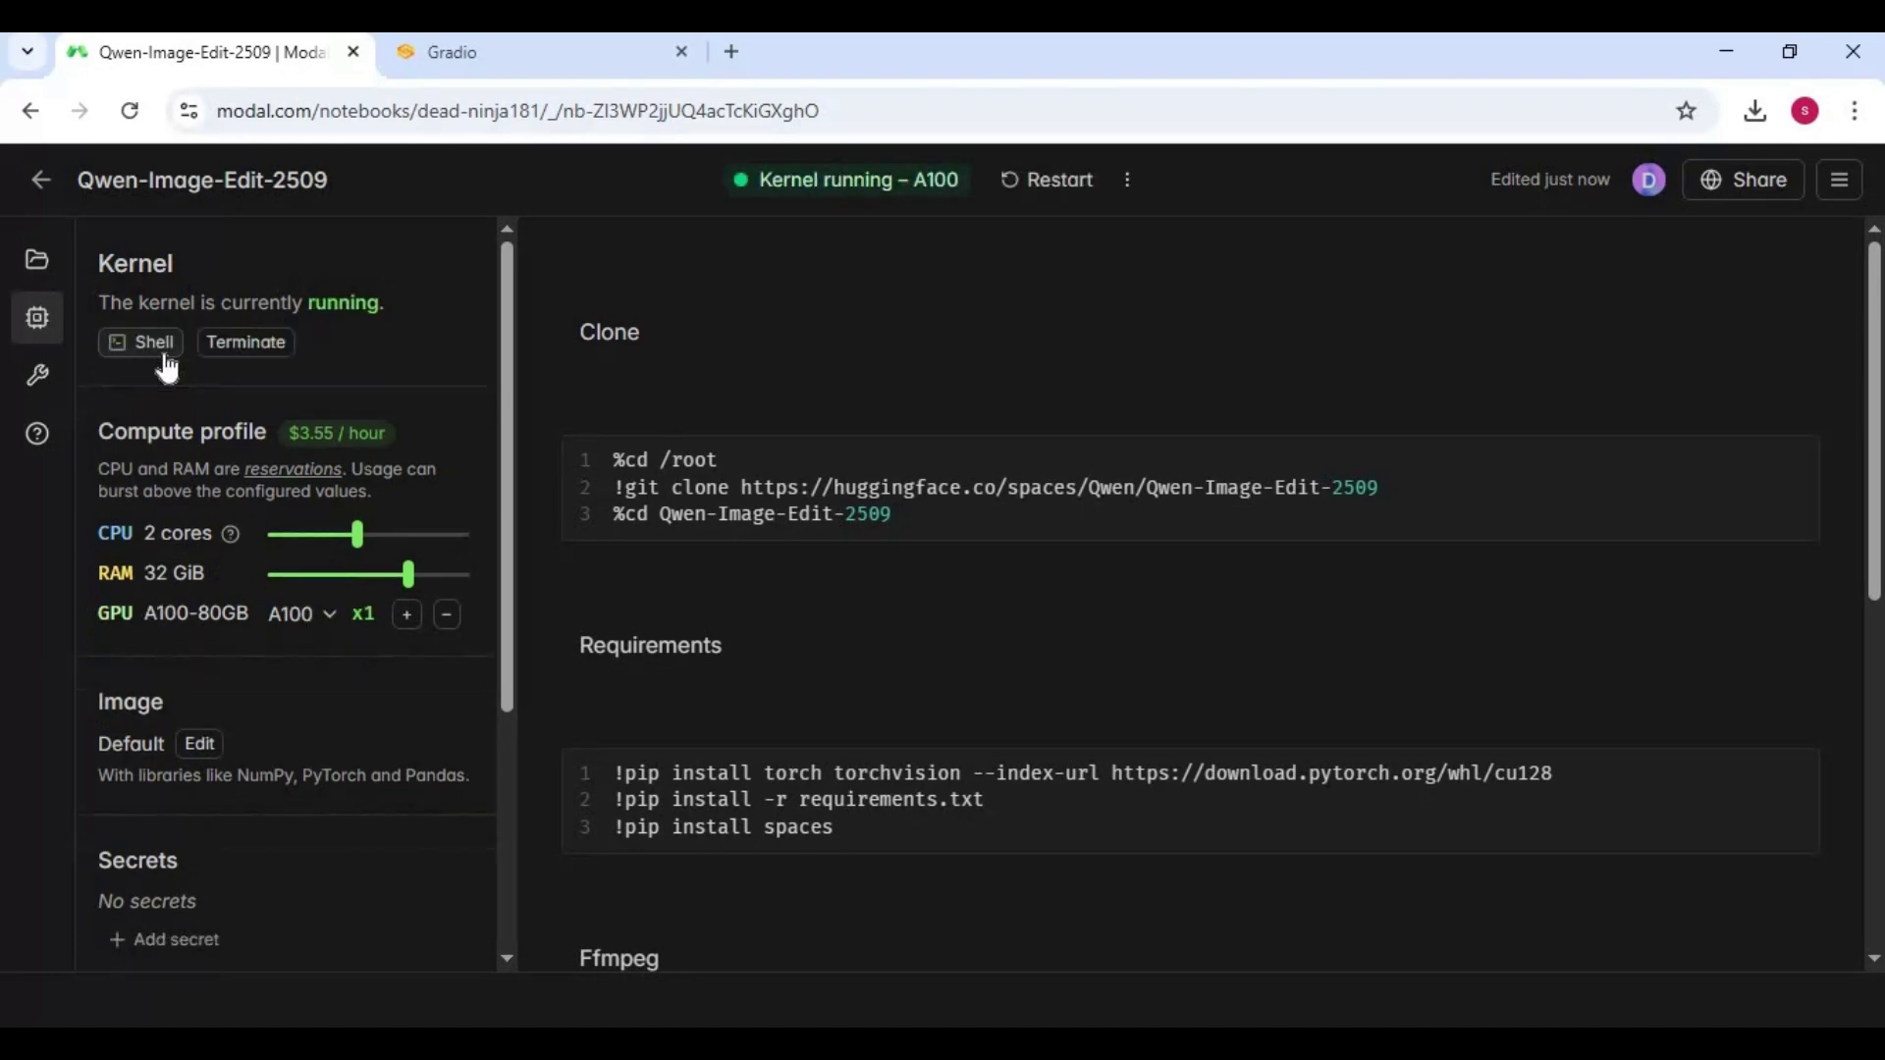
Run the Clone cell to clone Qwen-Image-Edit-2509 into /root.
{"action": "mouse_move", "coordinate": [761, 381]}
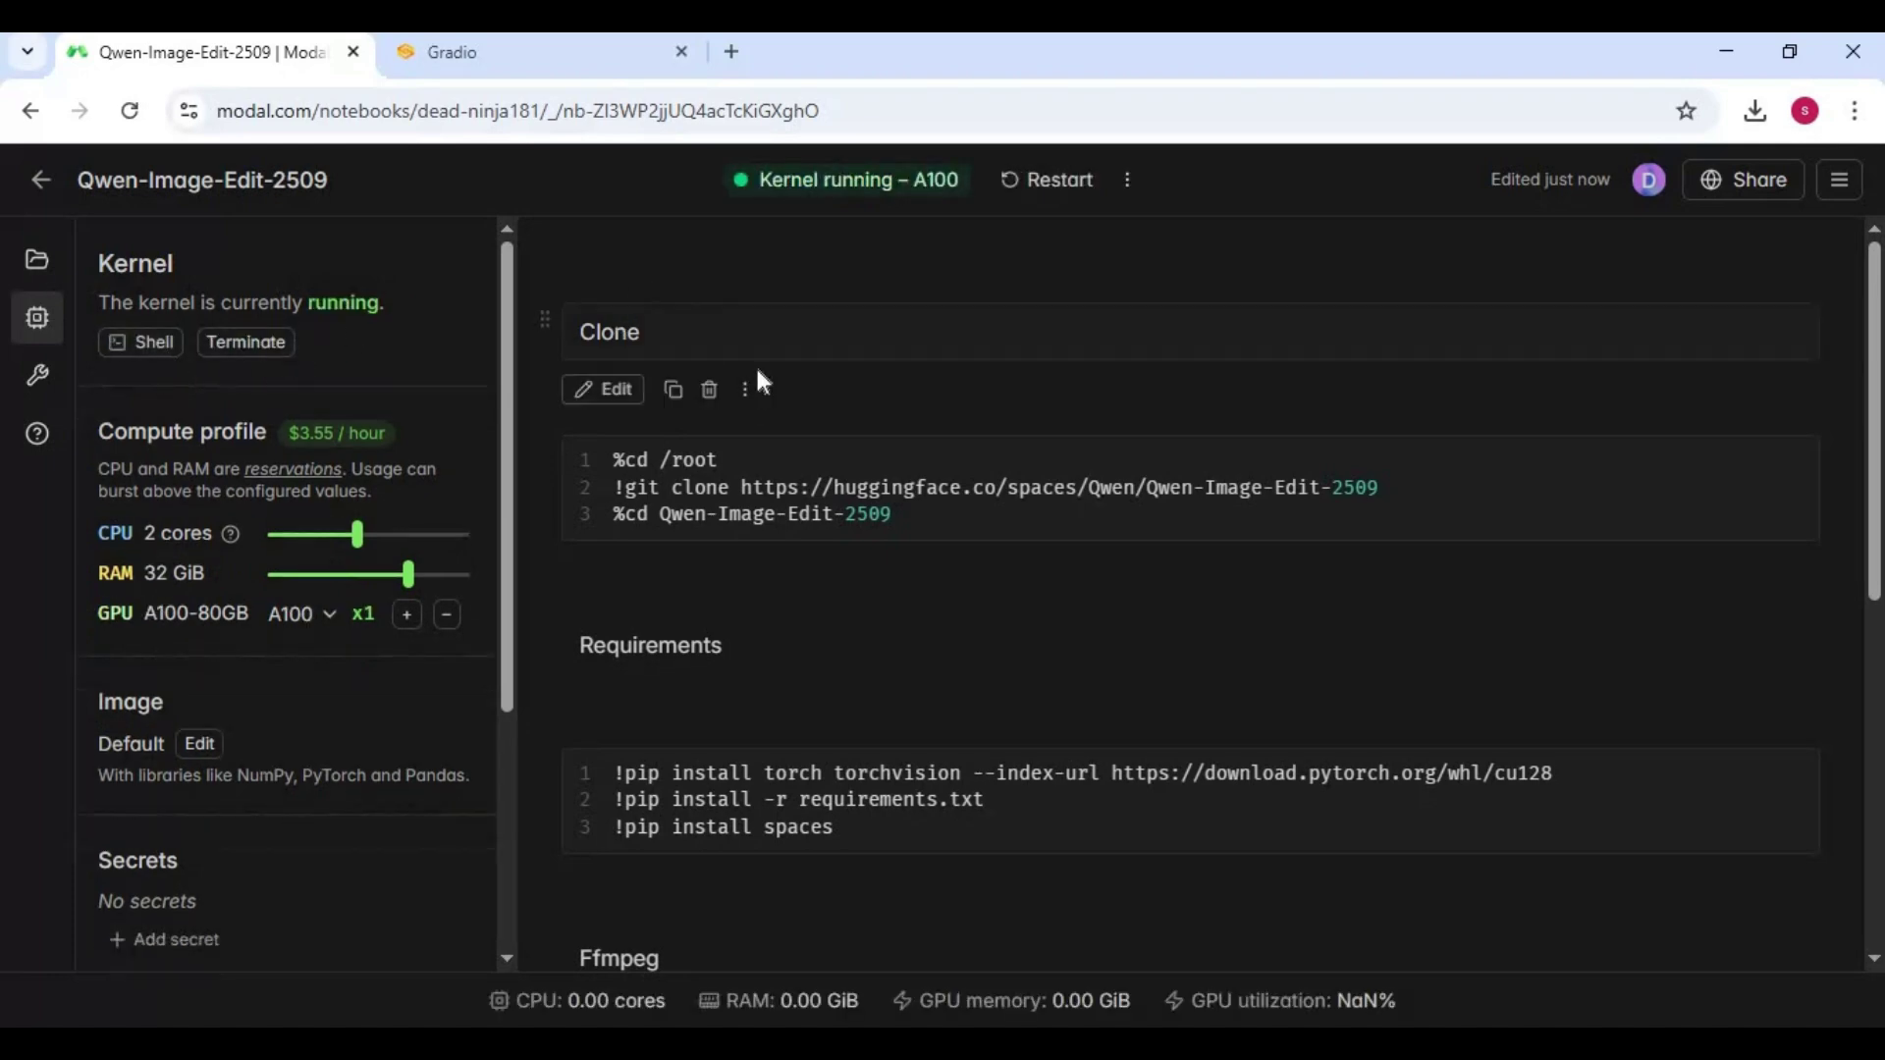
{"action": "left_click", "coordinate": [600, 569]}
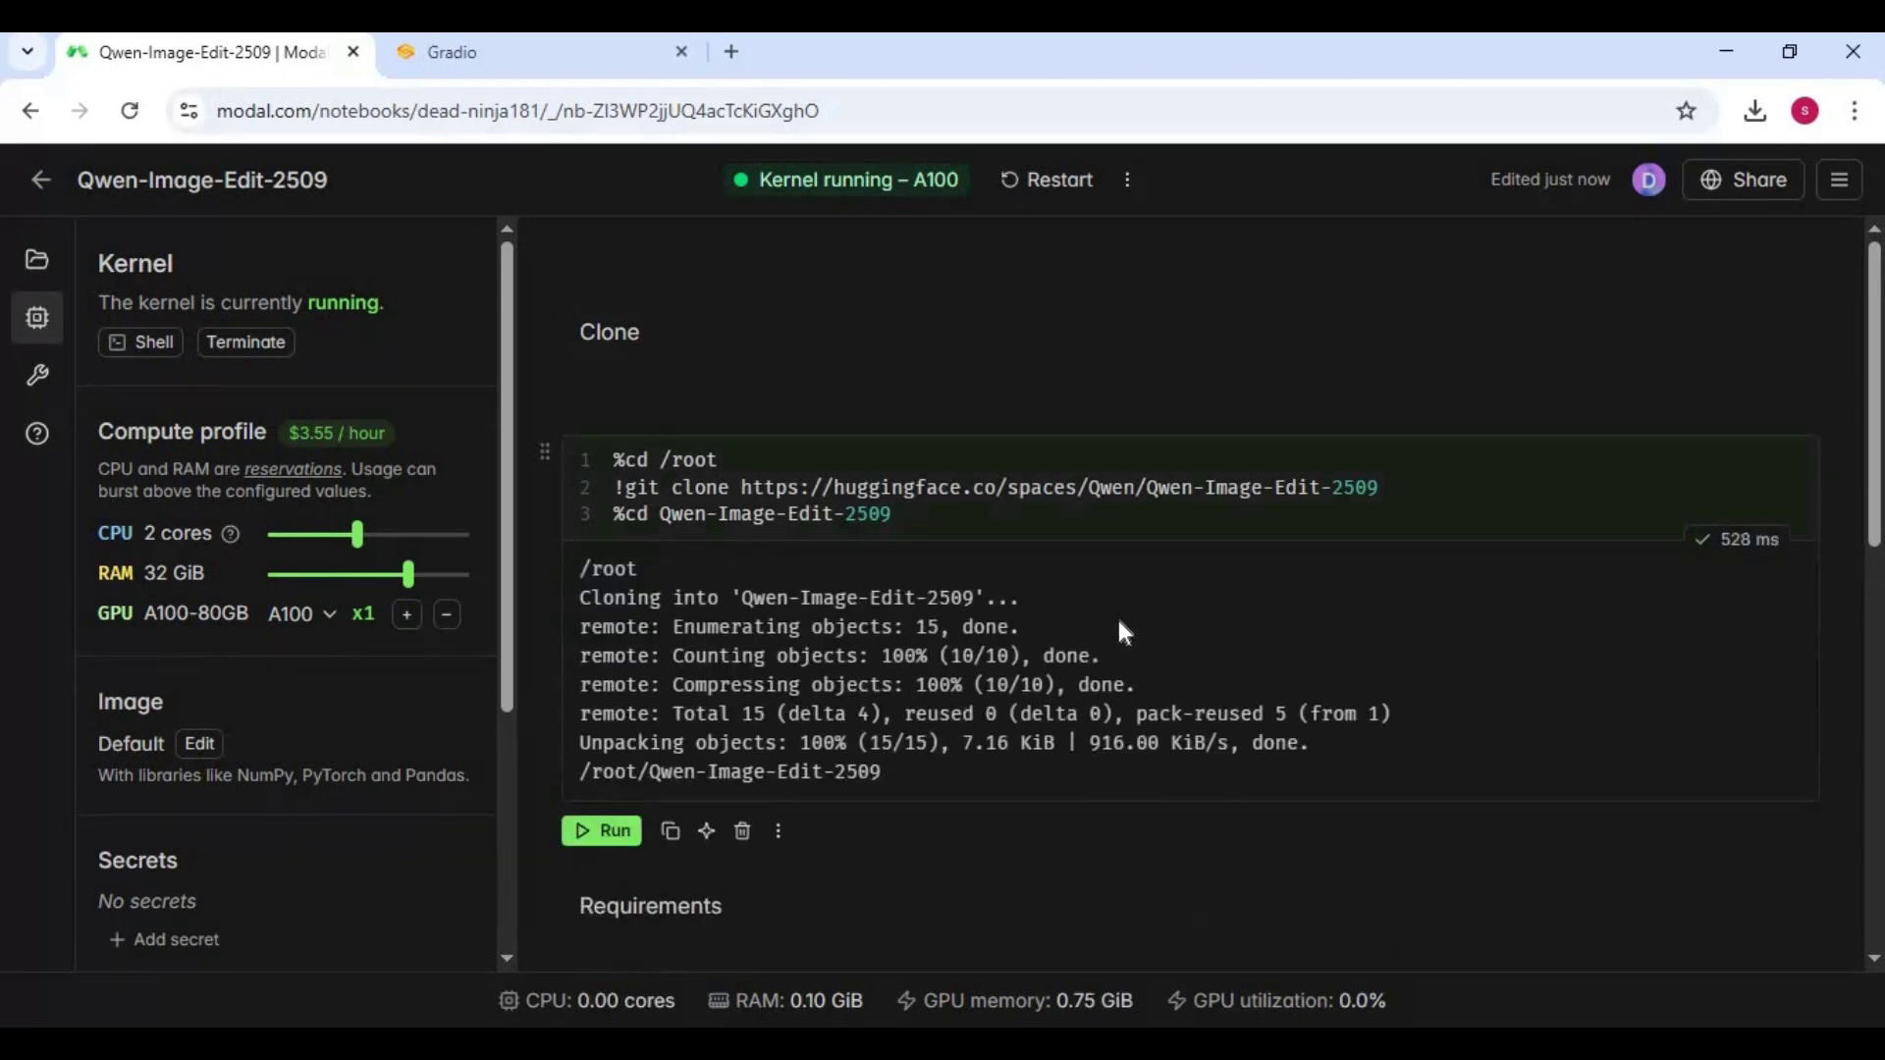
{"action": "scroll", "coordinate": [708, 344], "scroll_direction": "down", "scroll_amount": 5}
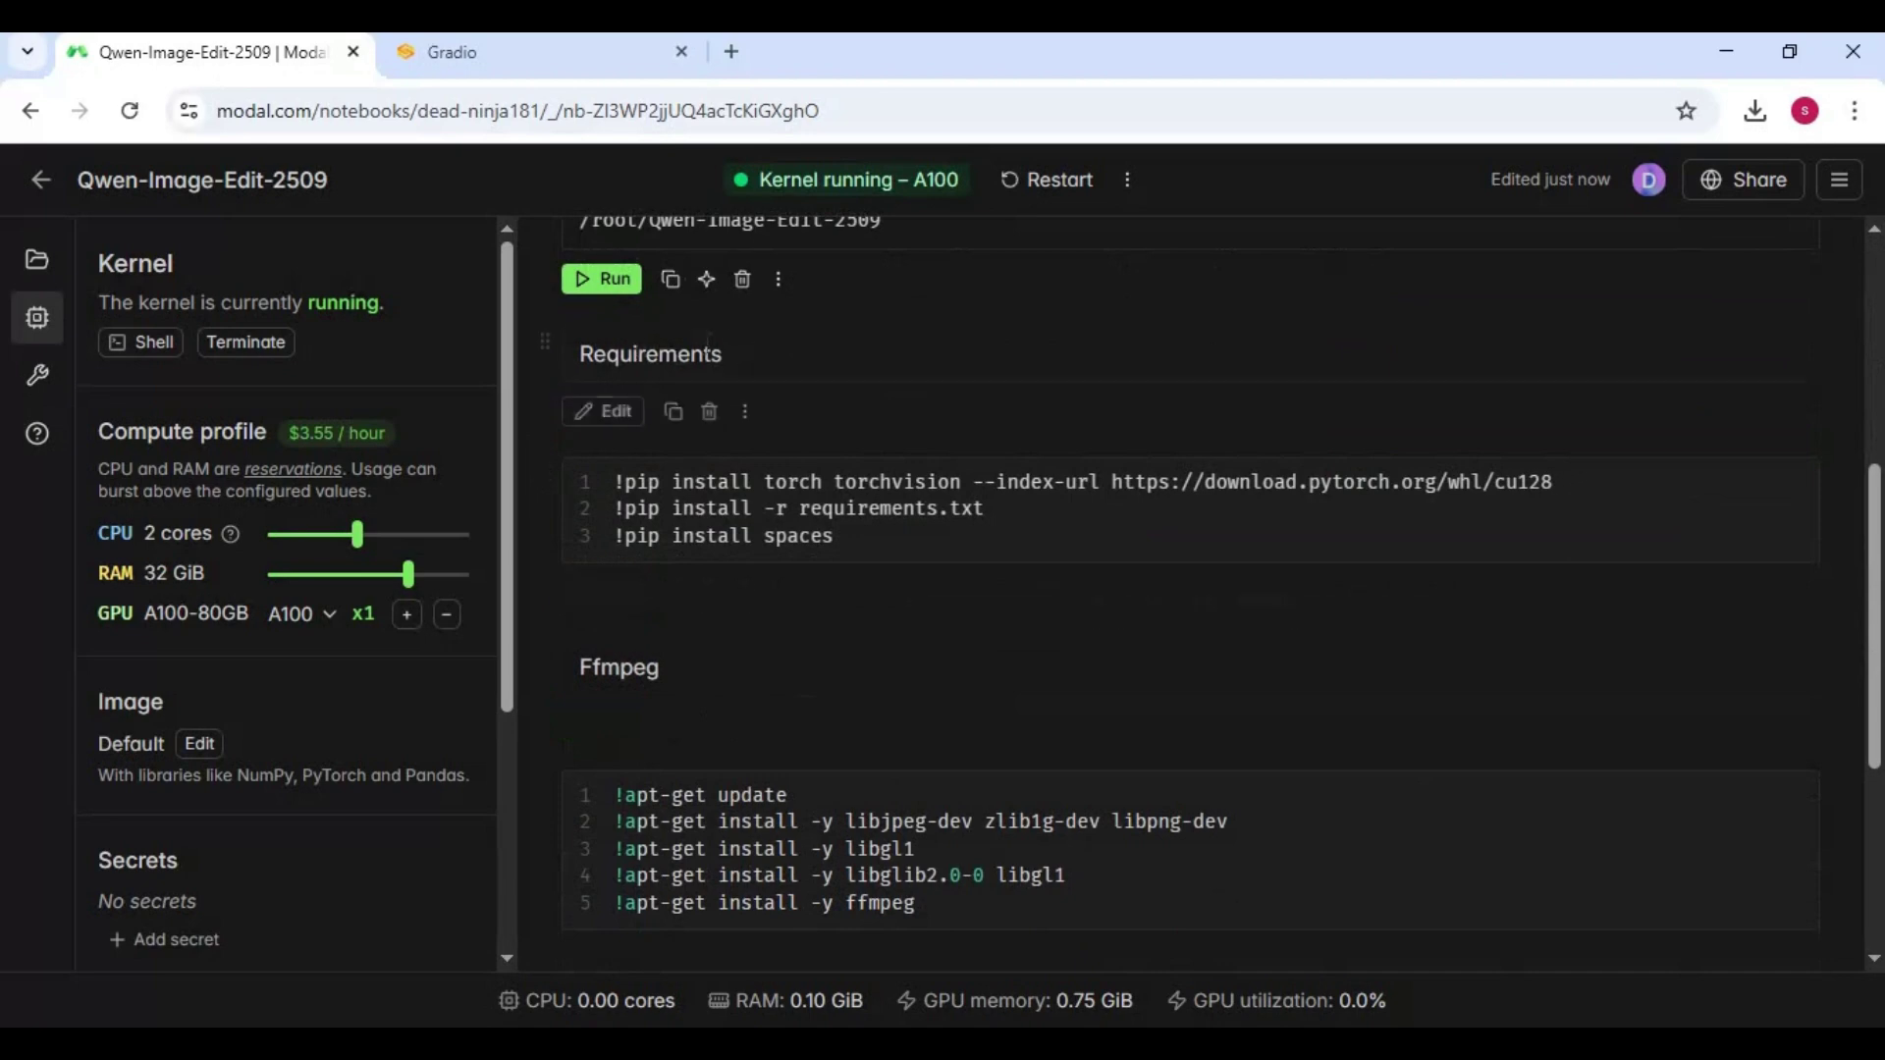
Run the pip requirements cell, follow its output, then start the ffmpeg apt-get cell.
{"action": "left_click", "coordinate": [611, 590]}
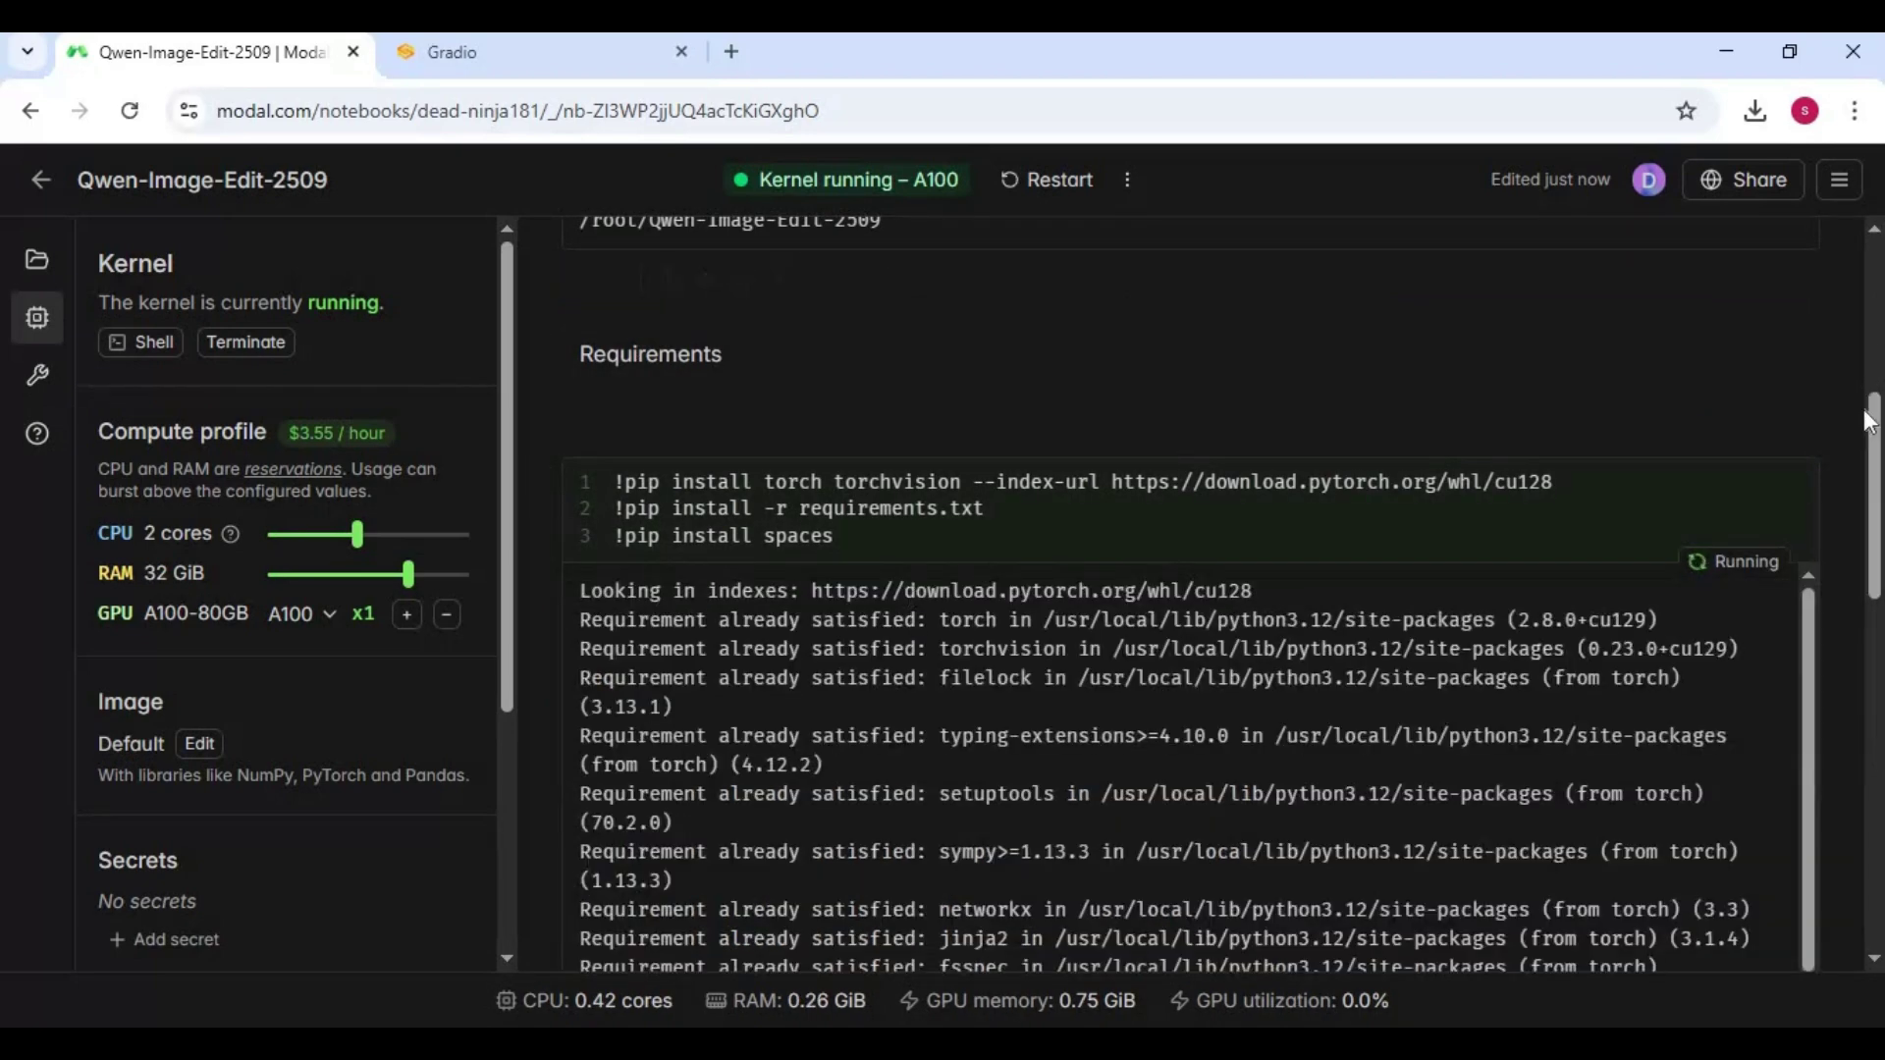
{"action": "left_click_drag", "start_coordinate": [1877, 403], "coordinate": [1877, 660]}
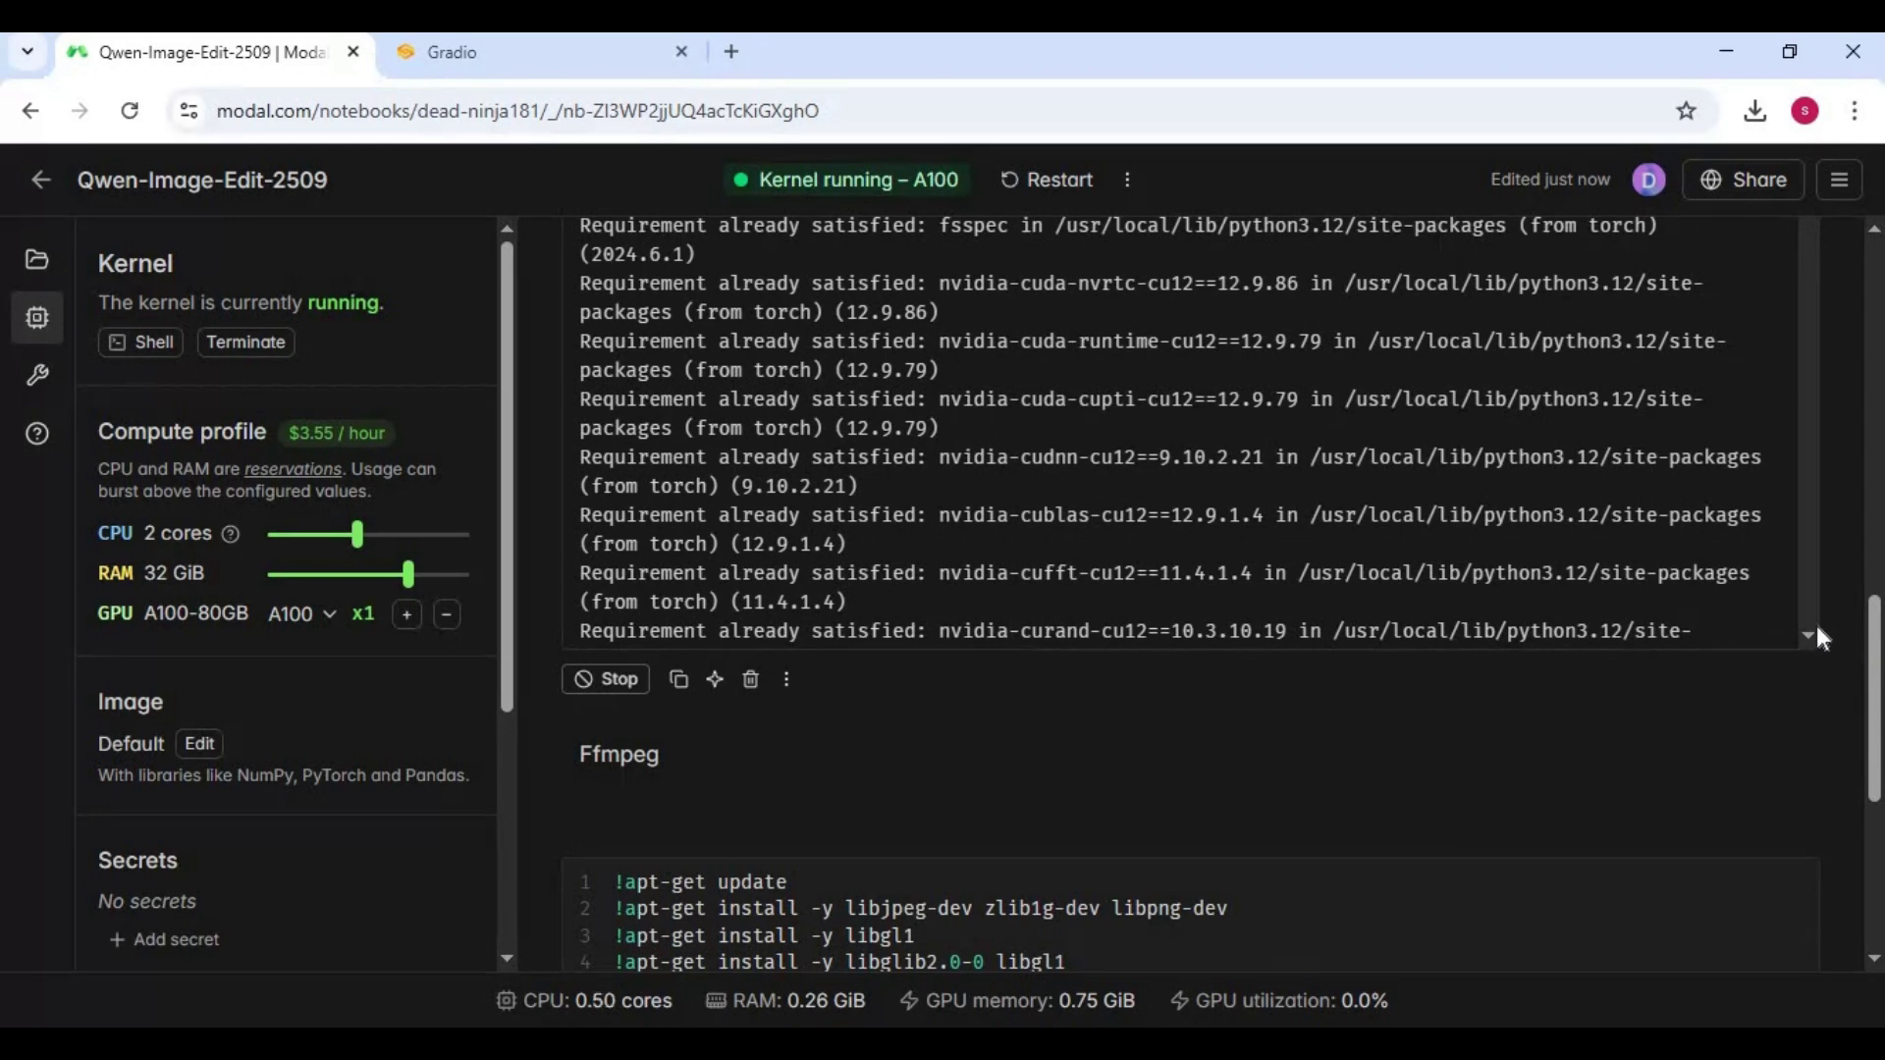
{"action": "left_click_drag", "start_coordinate": [1878, 625], "coordinate": [1881, 678]}
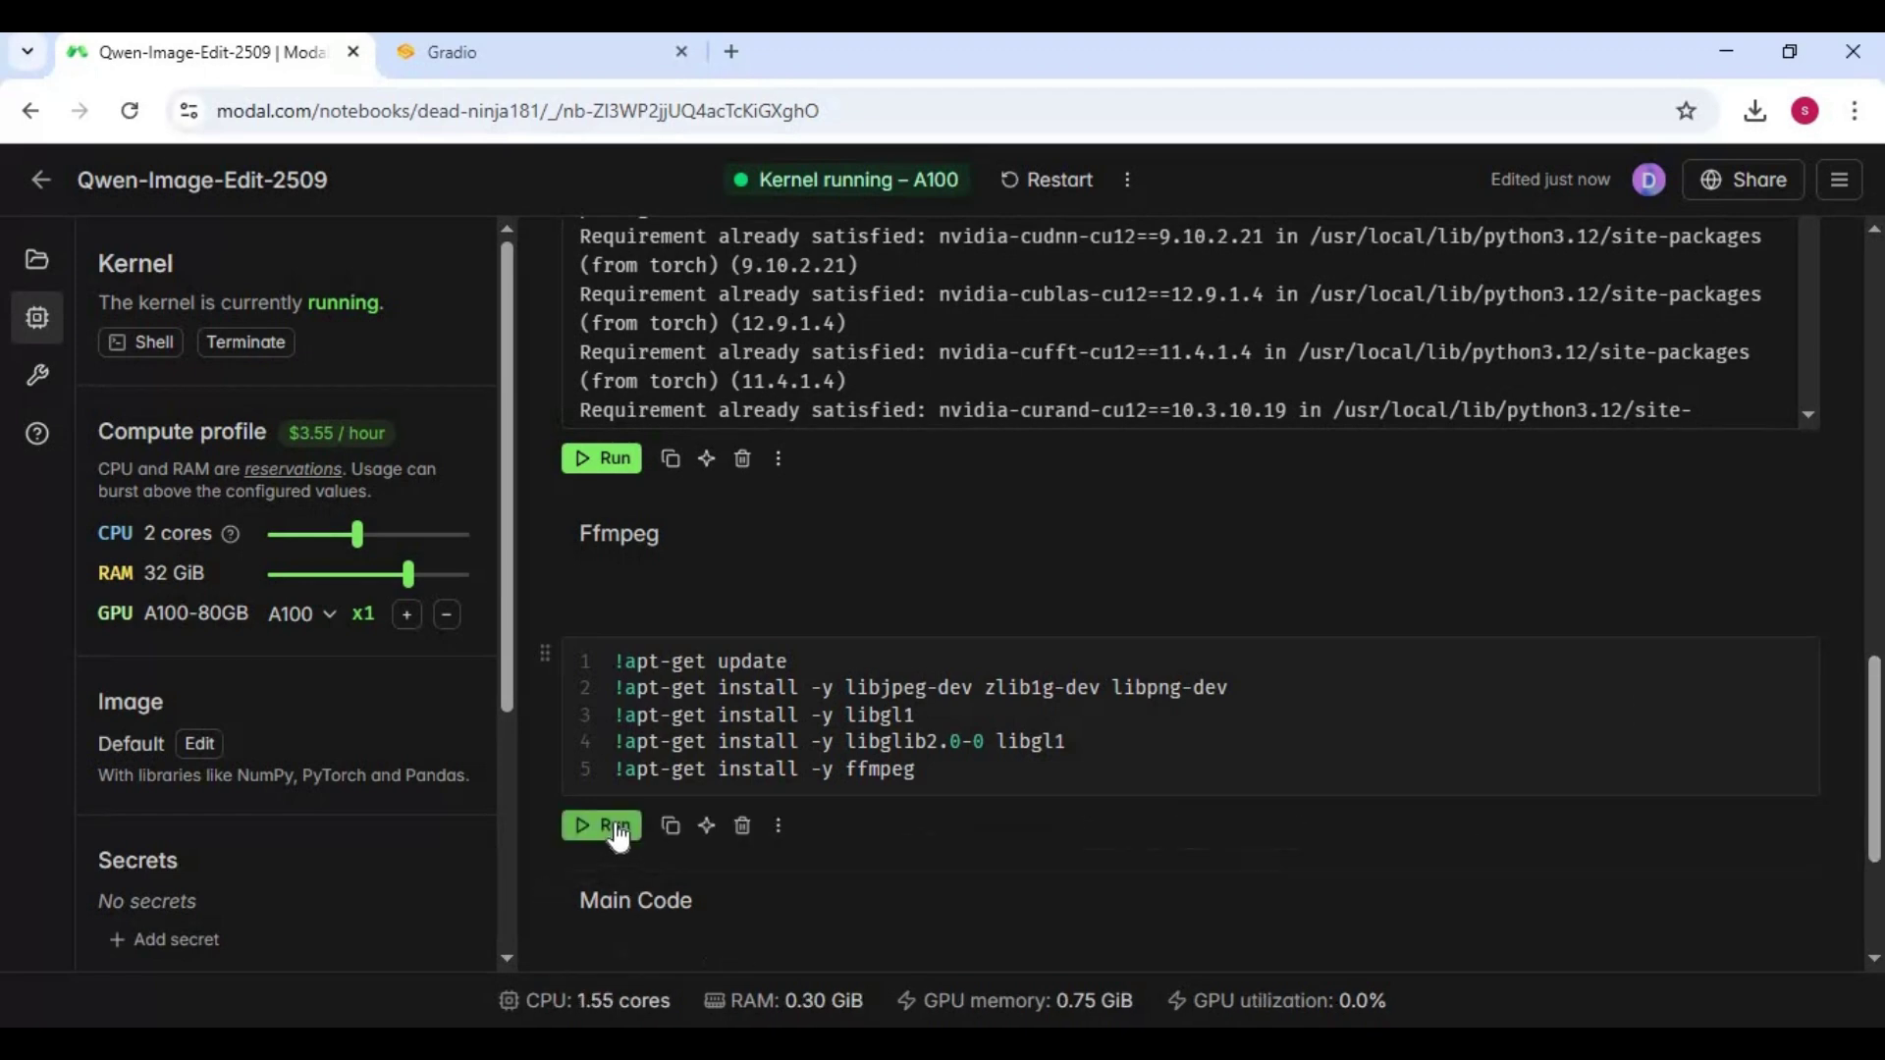
{"action": "left_click", "coordinate": [609, 826]}
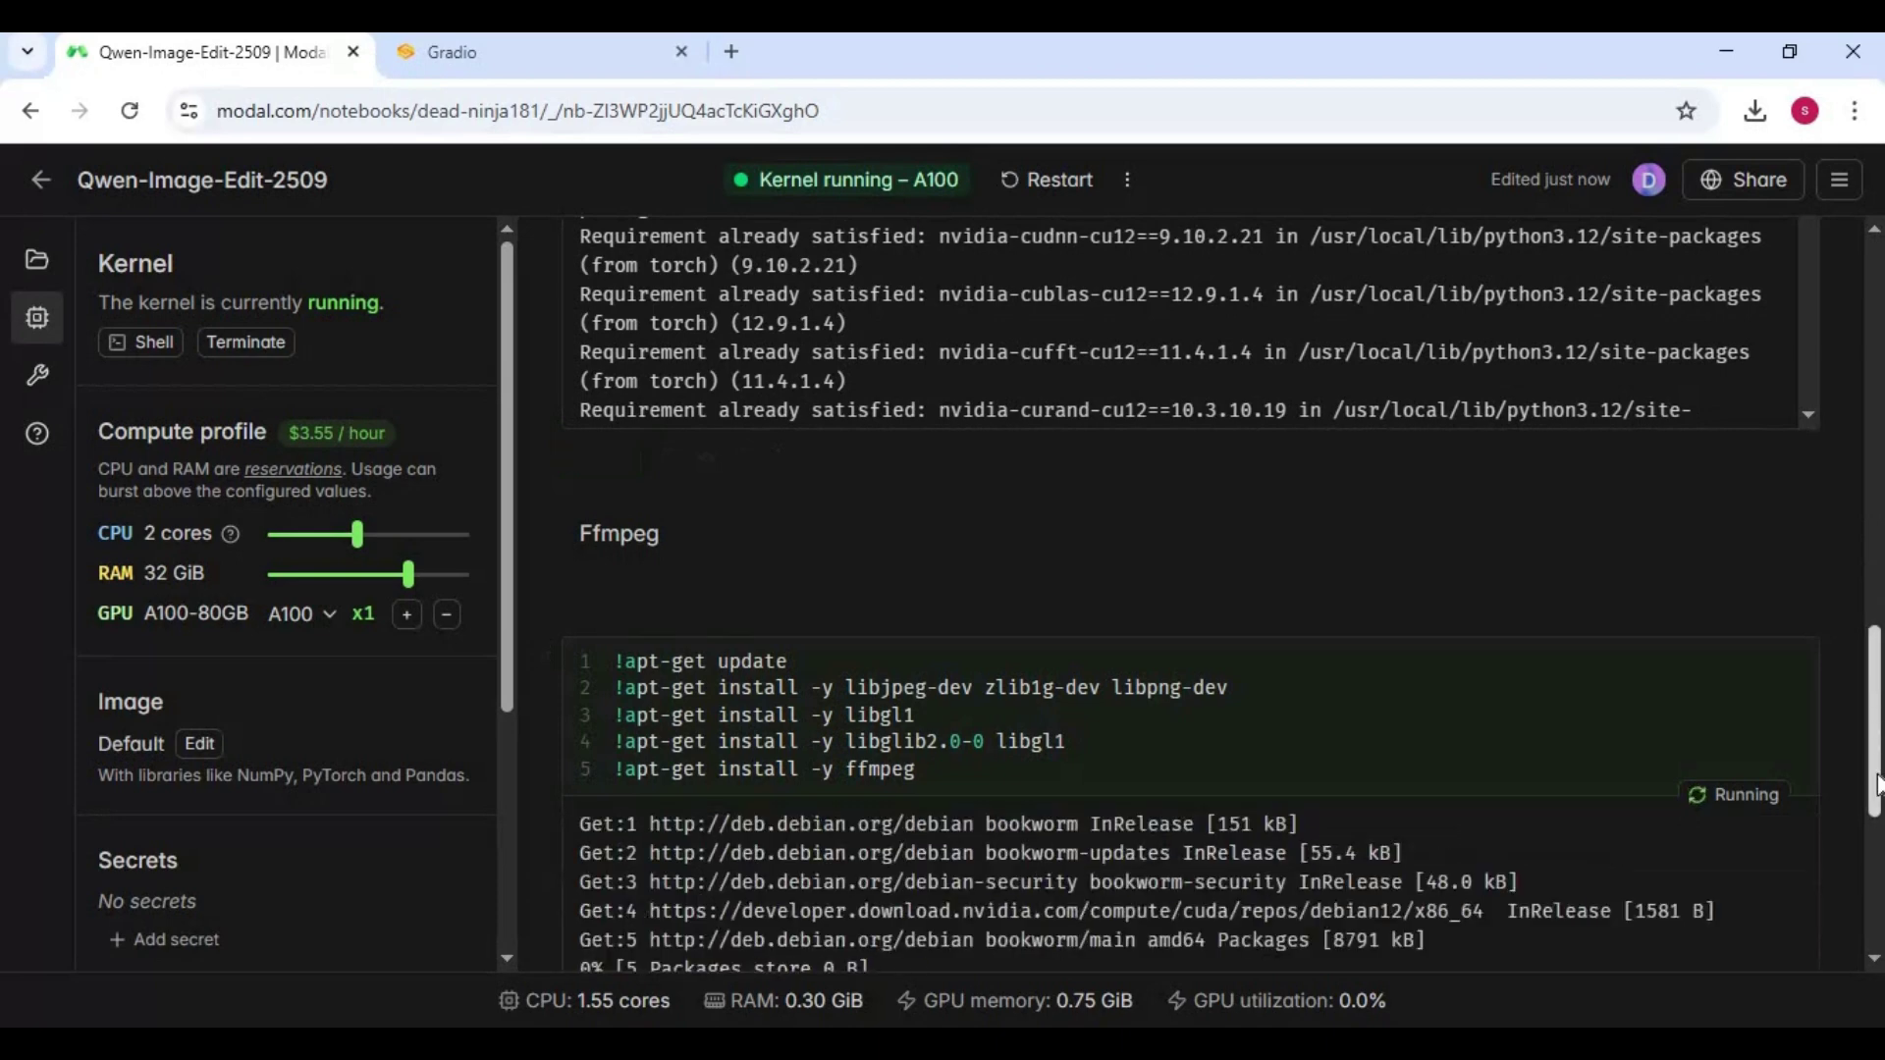
Let ffmpeg and the image libraries finish installing, then select the !python app.py launch command.
{"action": "left_click_drag", "start_coordinate": [1877, 785], "coordinate": [1879, 854]}
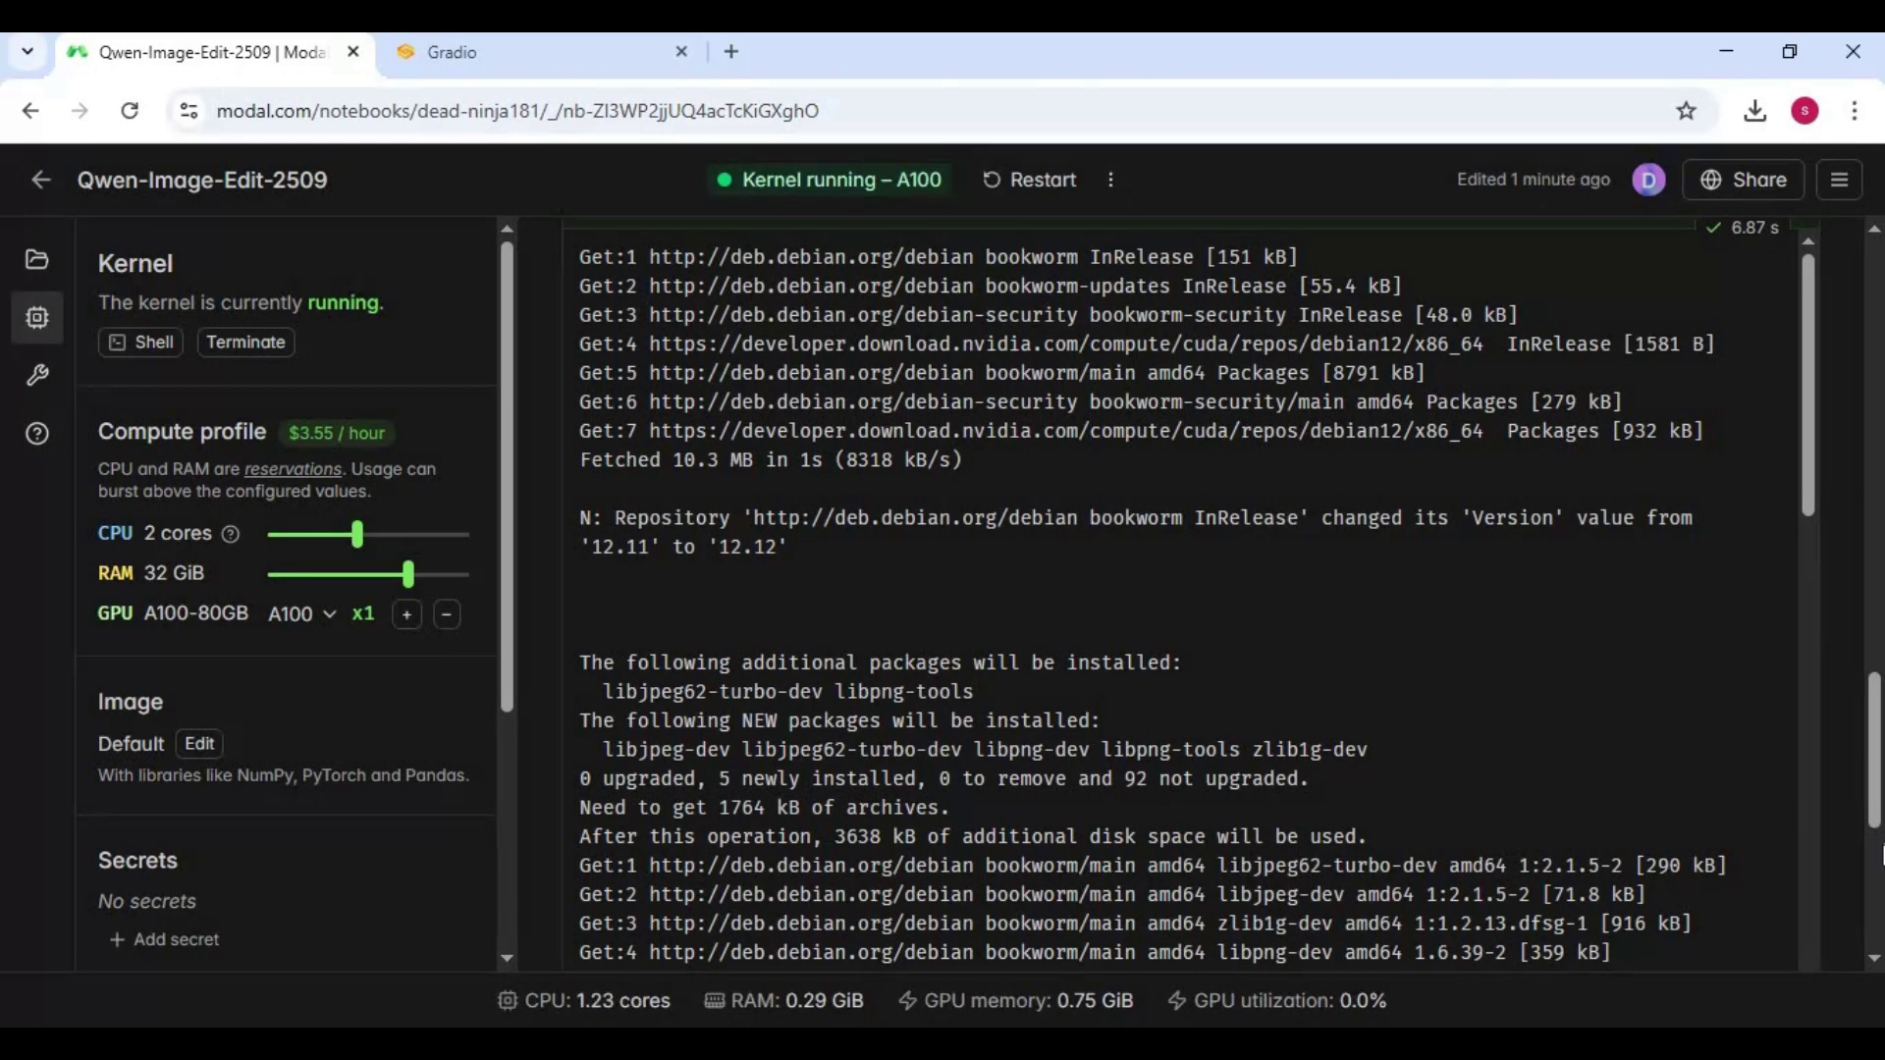
{"action": "scroll", "coordinate": [1178, 589], "scroll_direction": "down", "scroll_amount": 5}
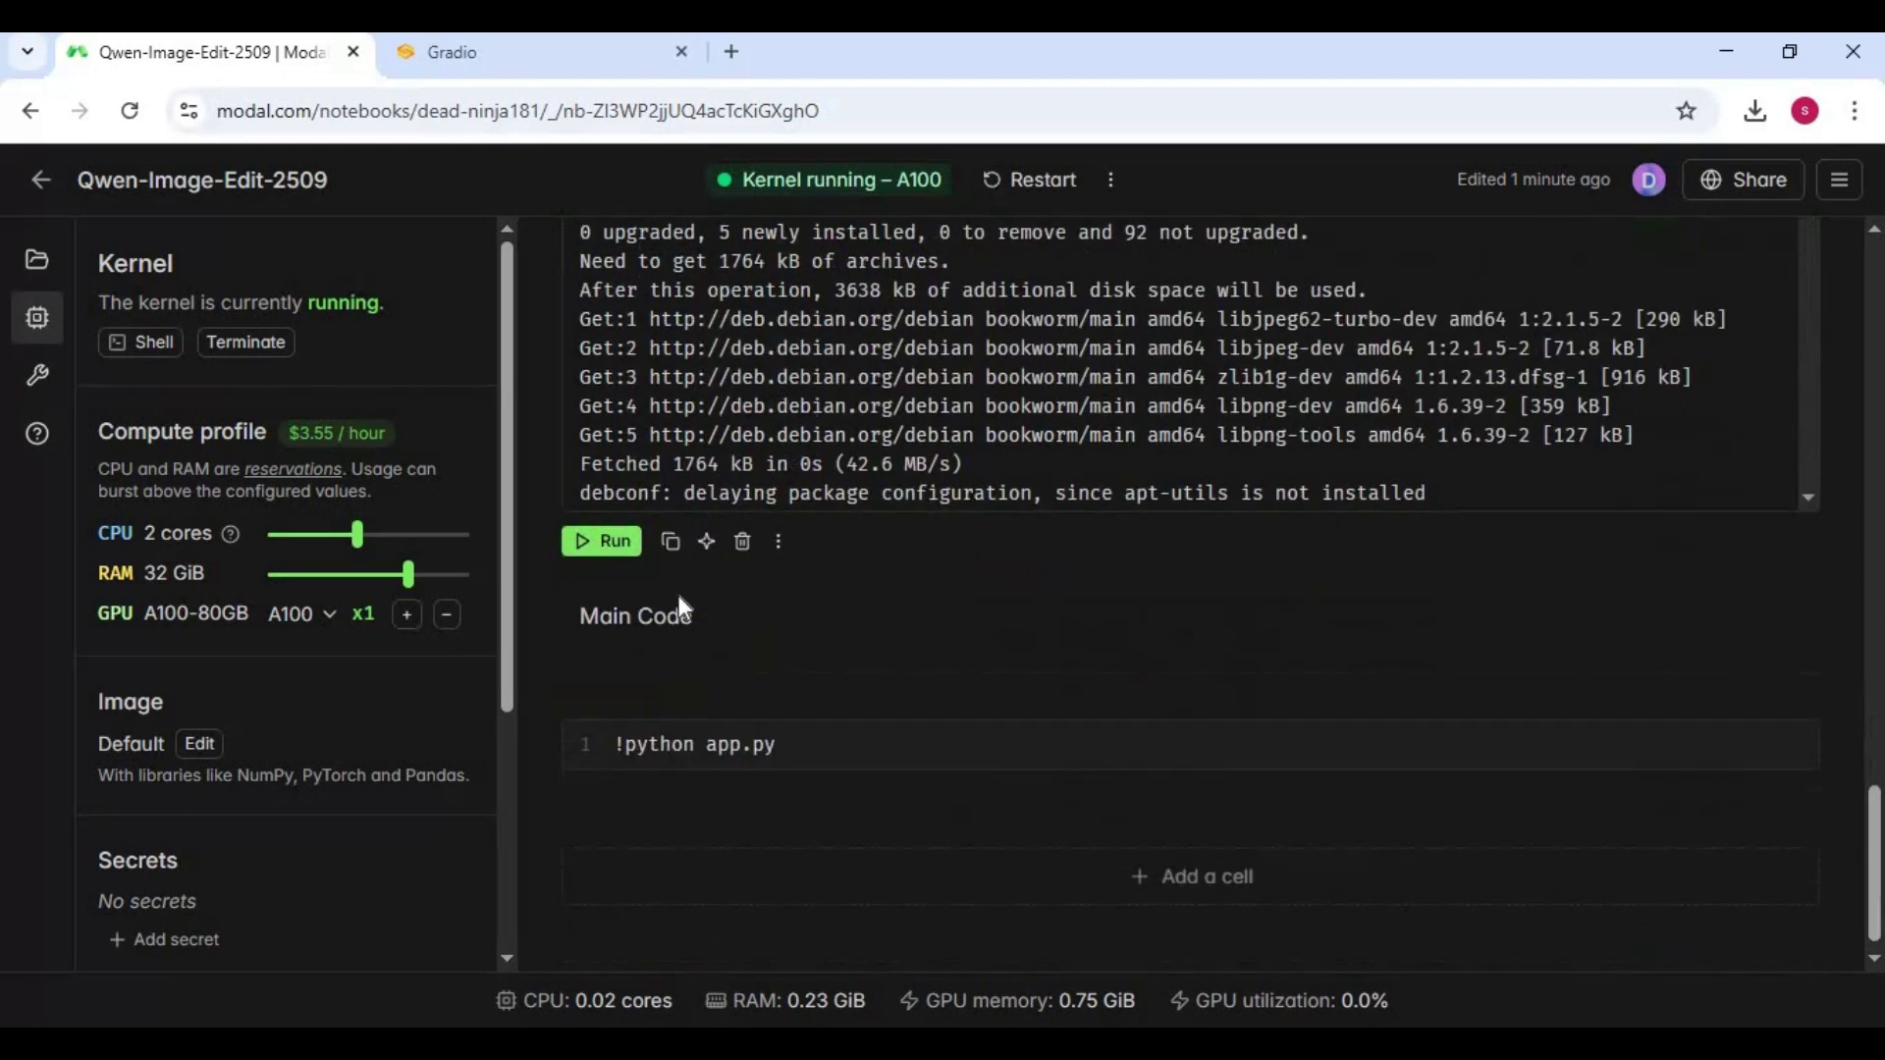
{"action": "left_click_drag", "start_coordinate": [786, 744], "coordinate": [552, 731]}
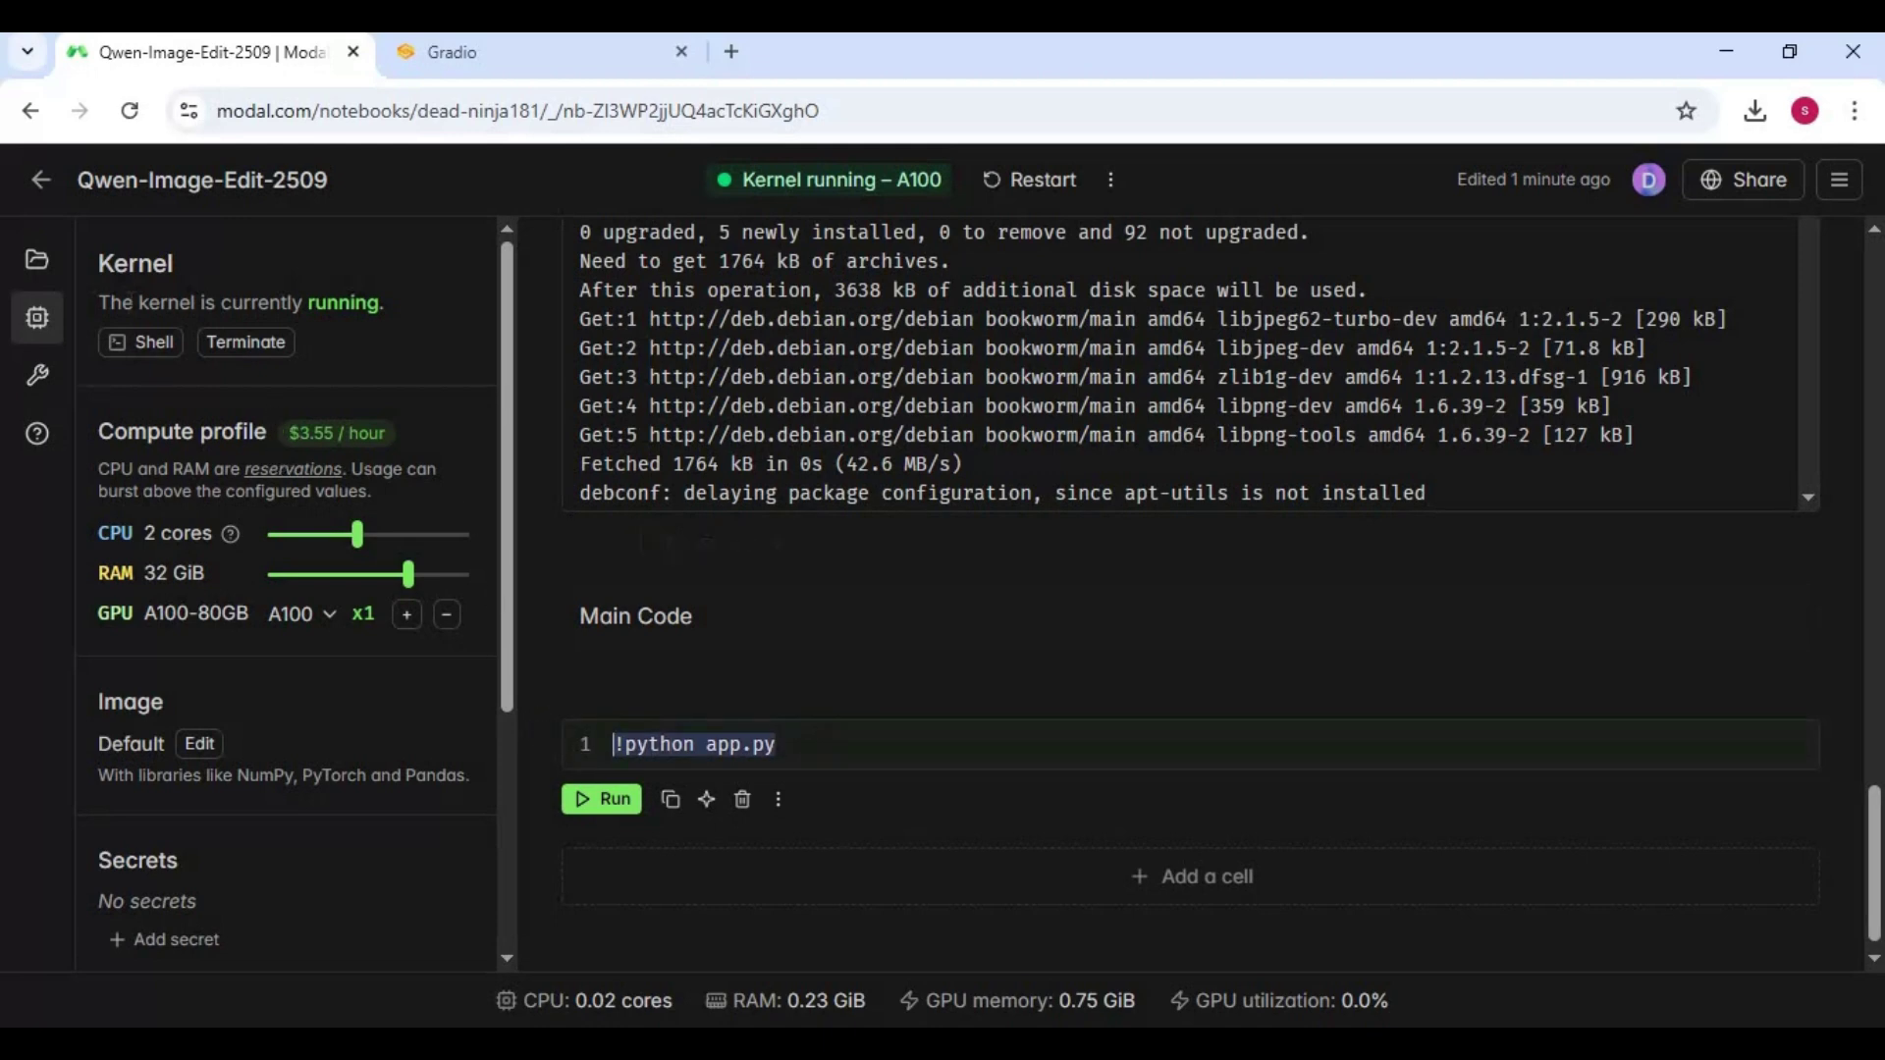
Browse the Qwen-Image-Edit-2509 project files, then select the 199 Python file in Downloads.
{"action": "left_click", "coordinate": [51, 279]}
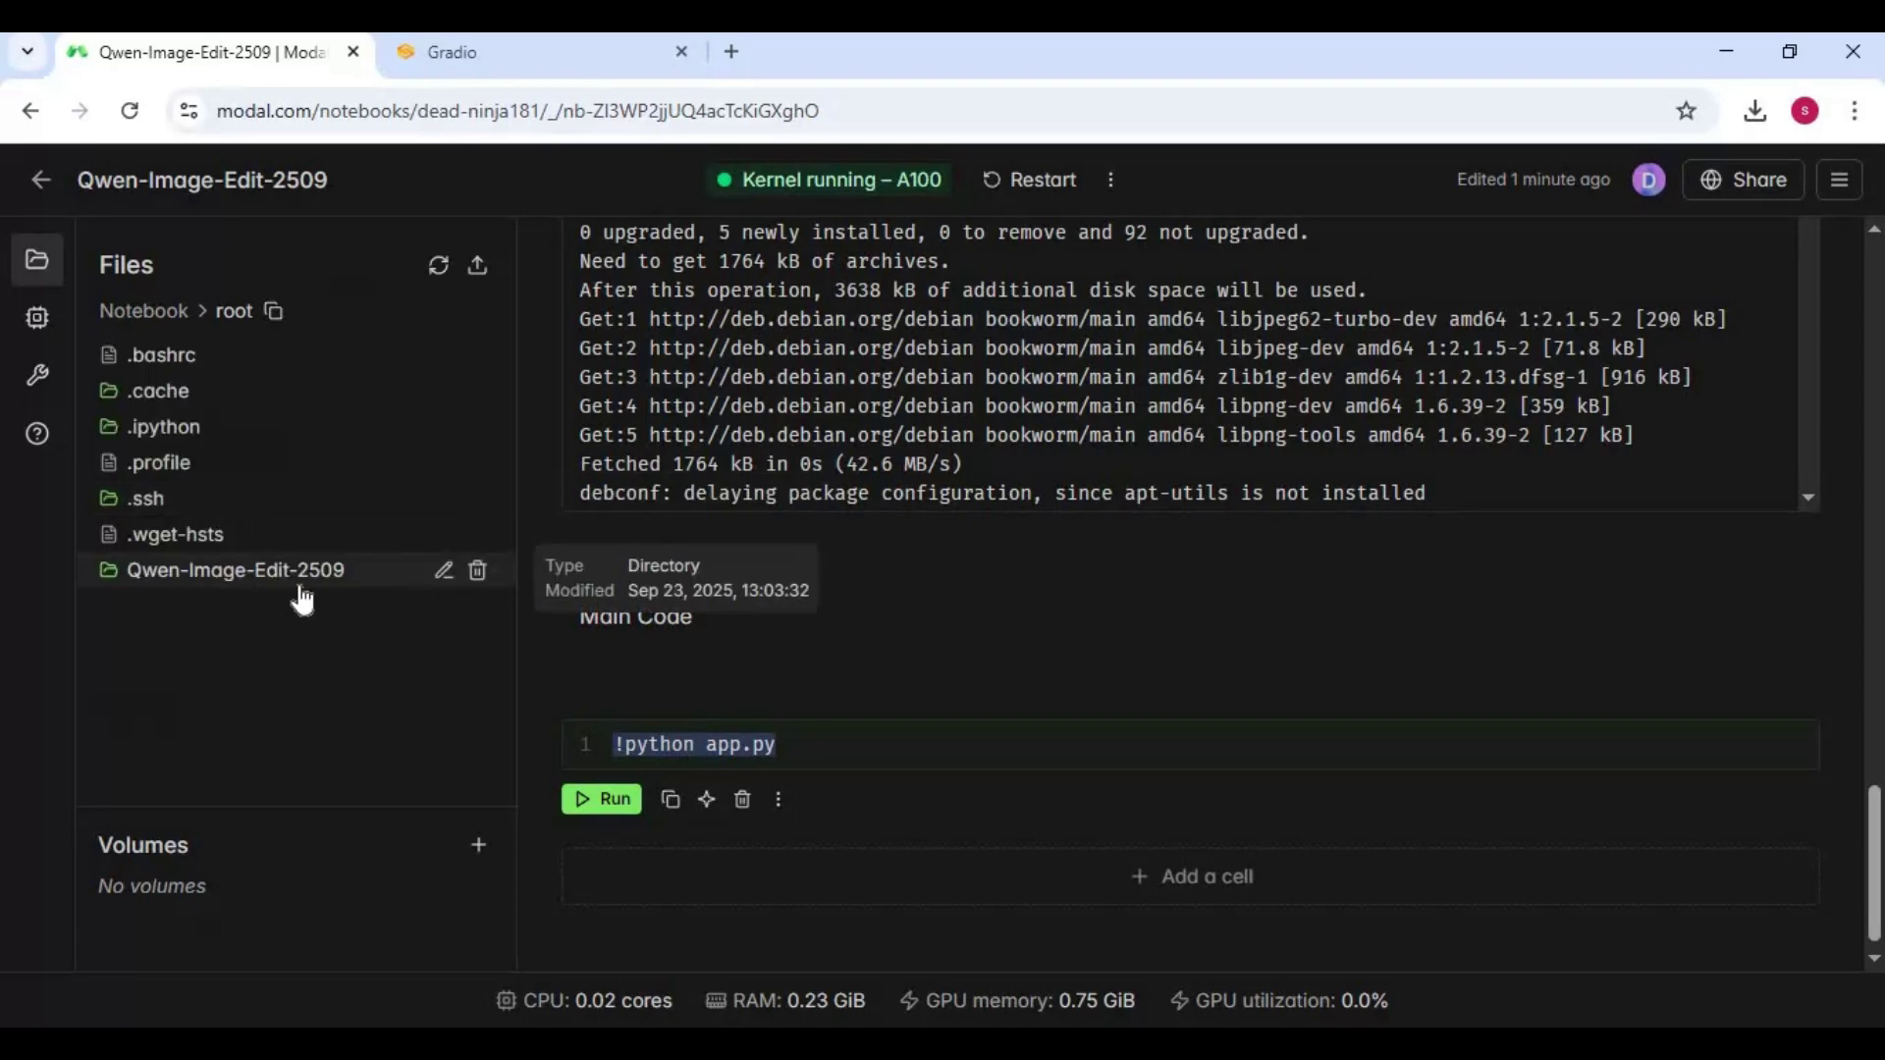
{"action": "left_click", "coordinate": [297, 577]}
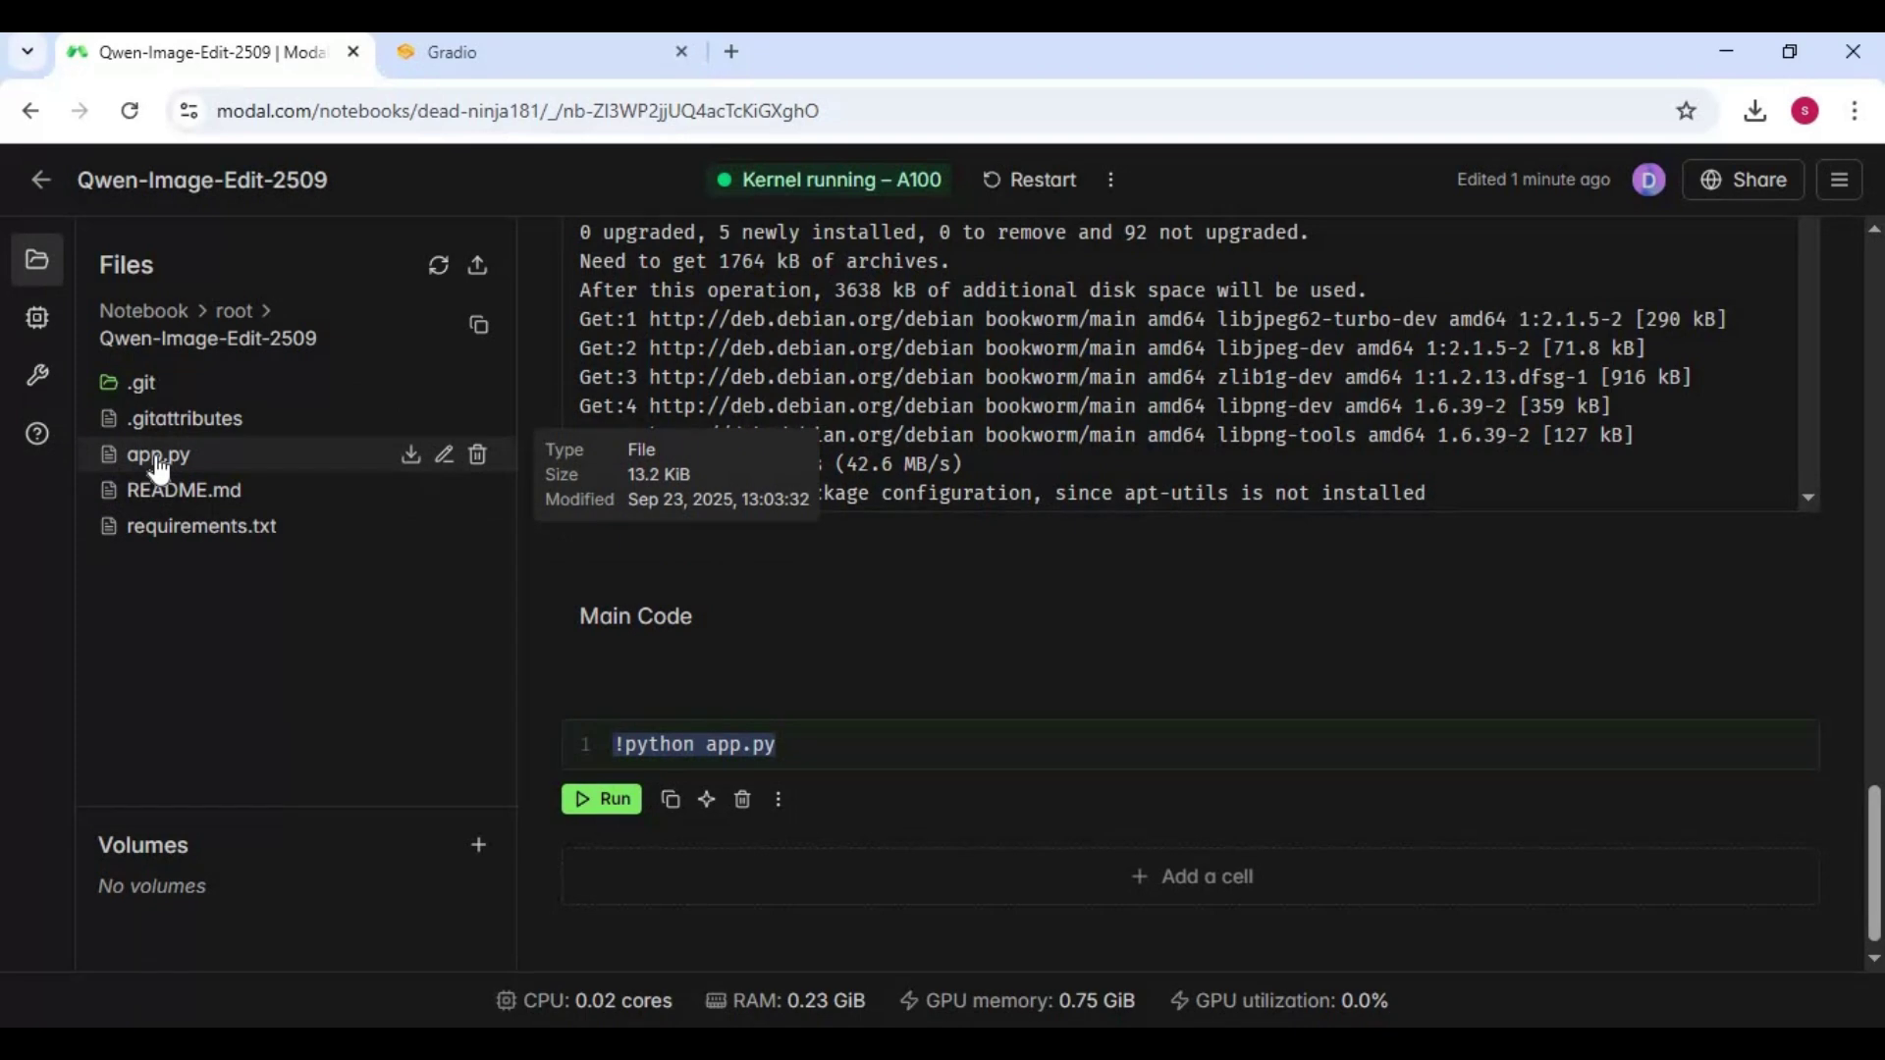
{"action": "left_click", "coordinate": [410, 454]}
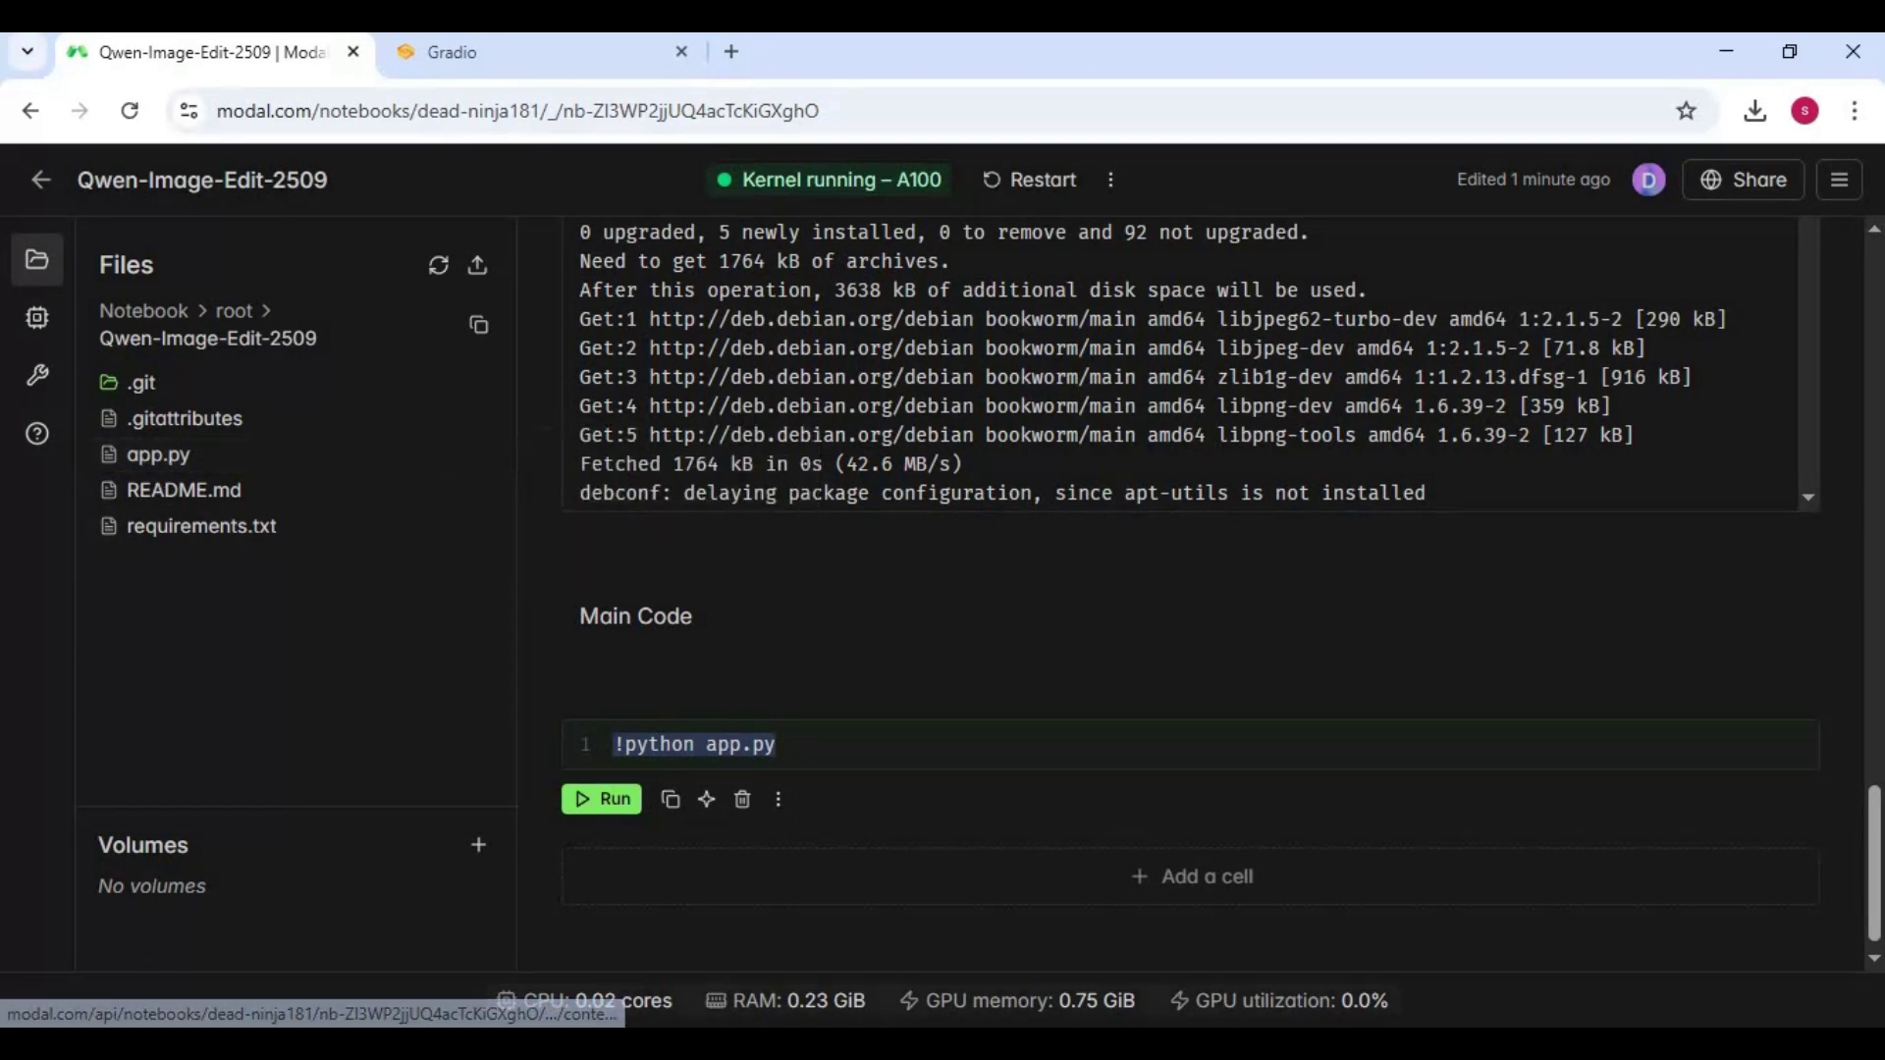
{"action": "left_click", "coordinate": [555, 1026]}
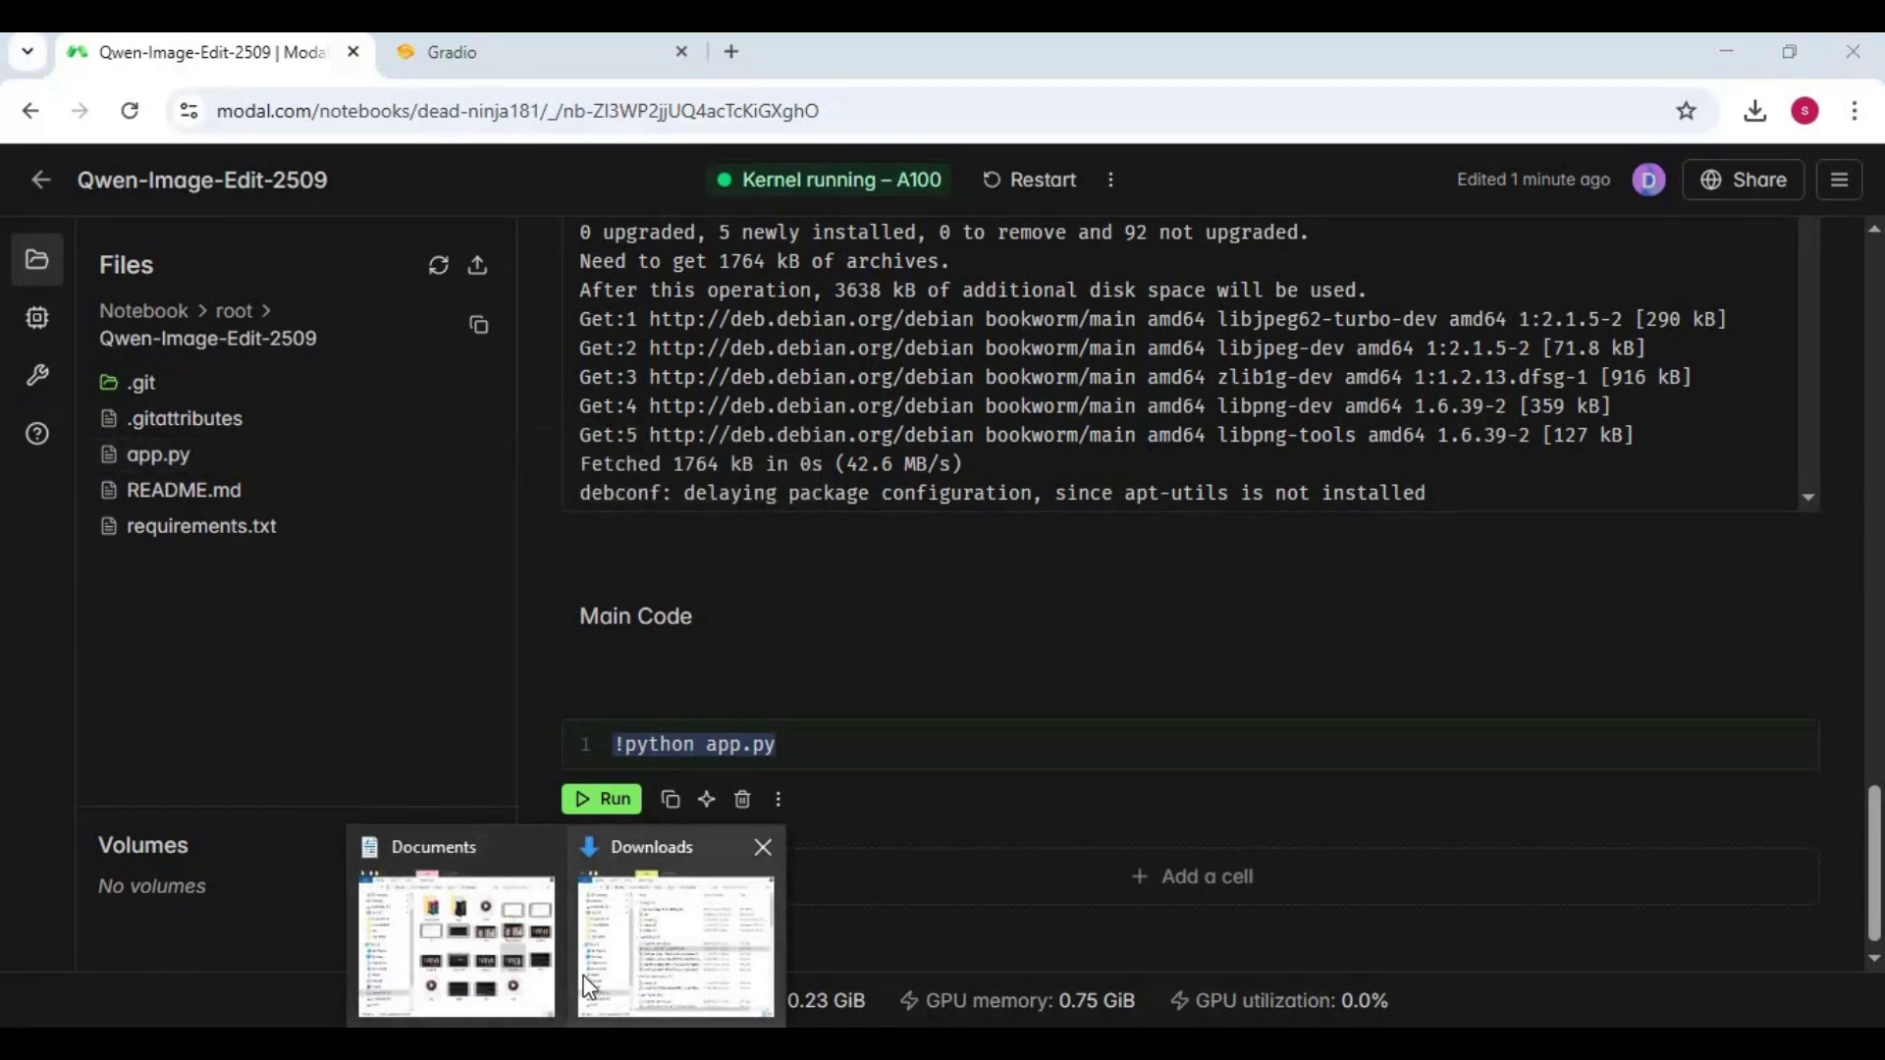
{"action": "left_click", "coordinate": [579, 984]}
{"action": "left_click", "coordinate": [385, 276]}
Review 199.py in Notepad++ down to demo.launch(share=True), then return to the Modal notebook.
{"action": "right_click", "coordinate": [383, 275]}
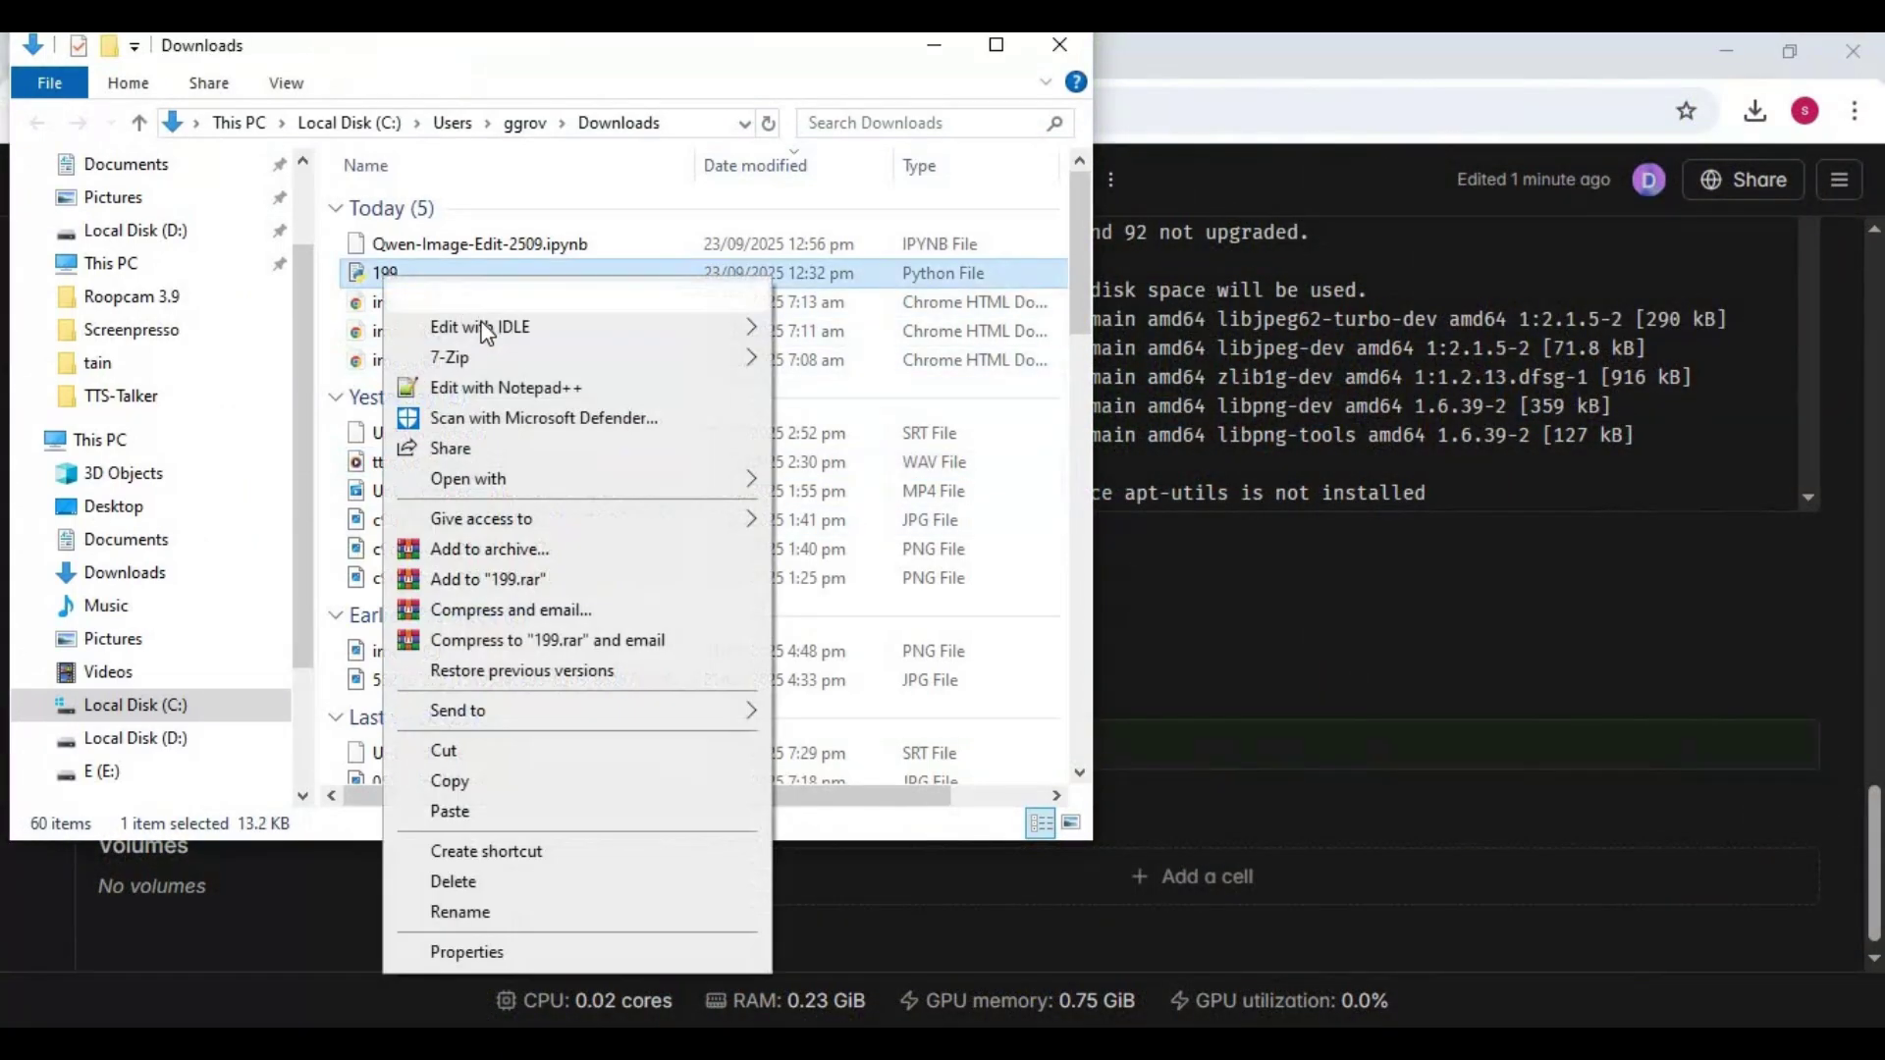
{"action": "left_click", "coordinate": [471, 387]}
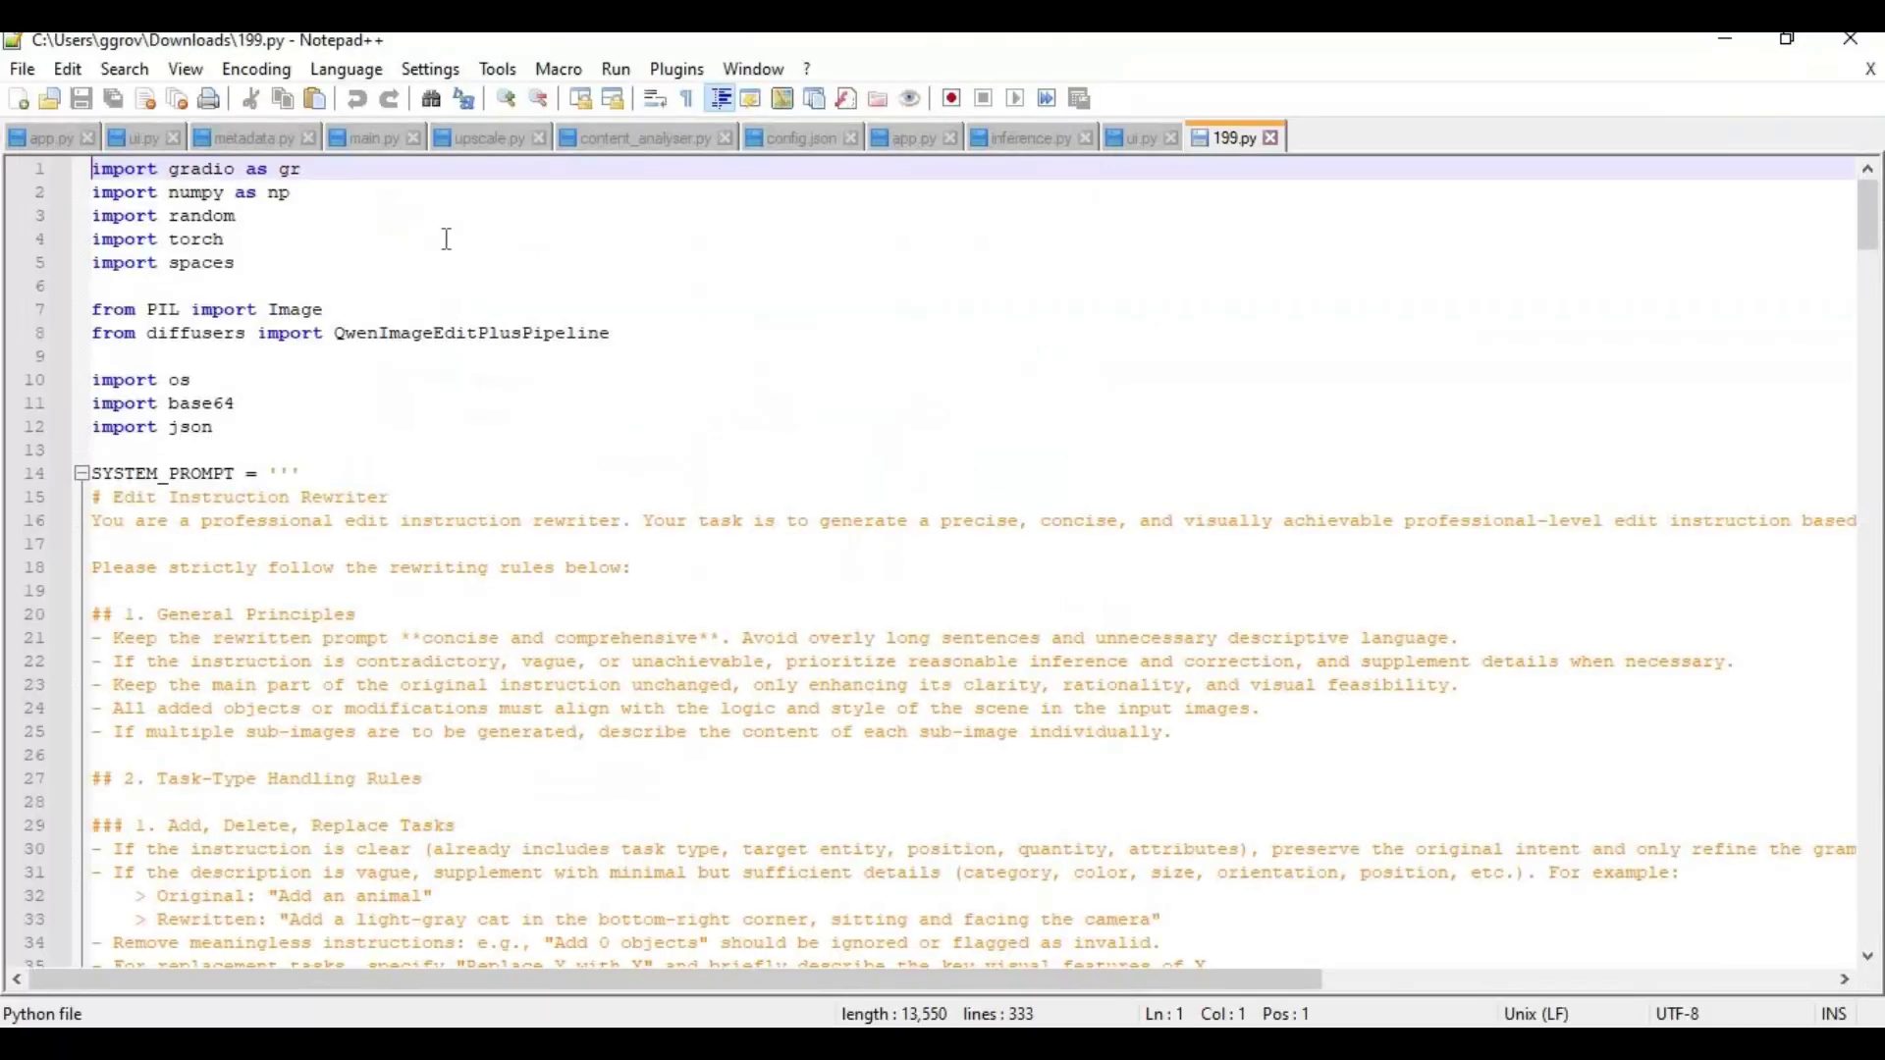
{"action": "left_click_drag", "start_coordinate": [1870, 211], "coordinate": [1872, 901]}
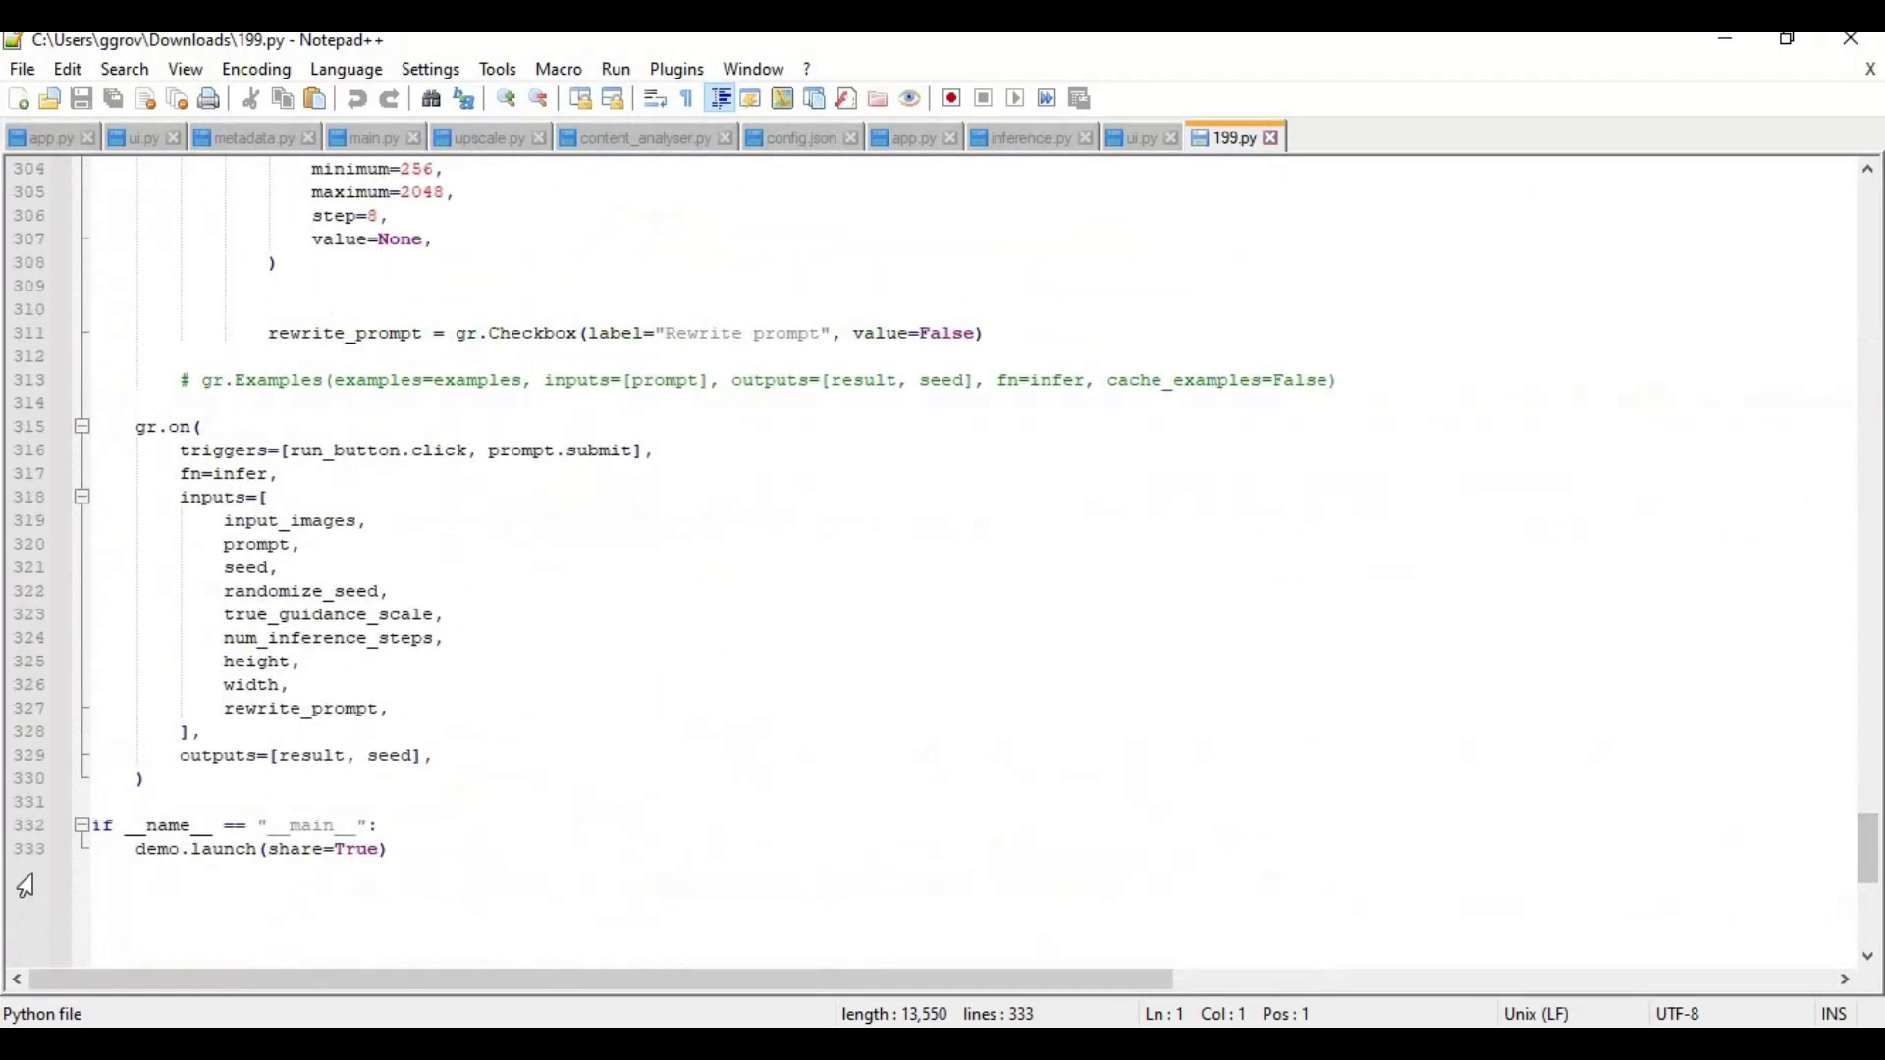
{"action": "left_click_drag", "start_coordinate": [385, 852], "coordinate": [280, 852]}
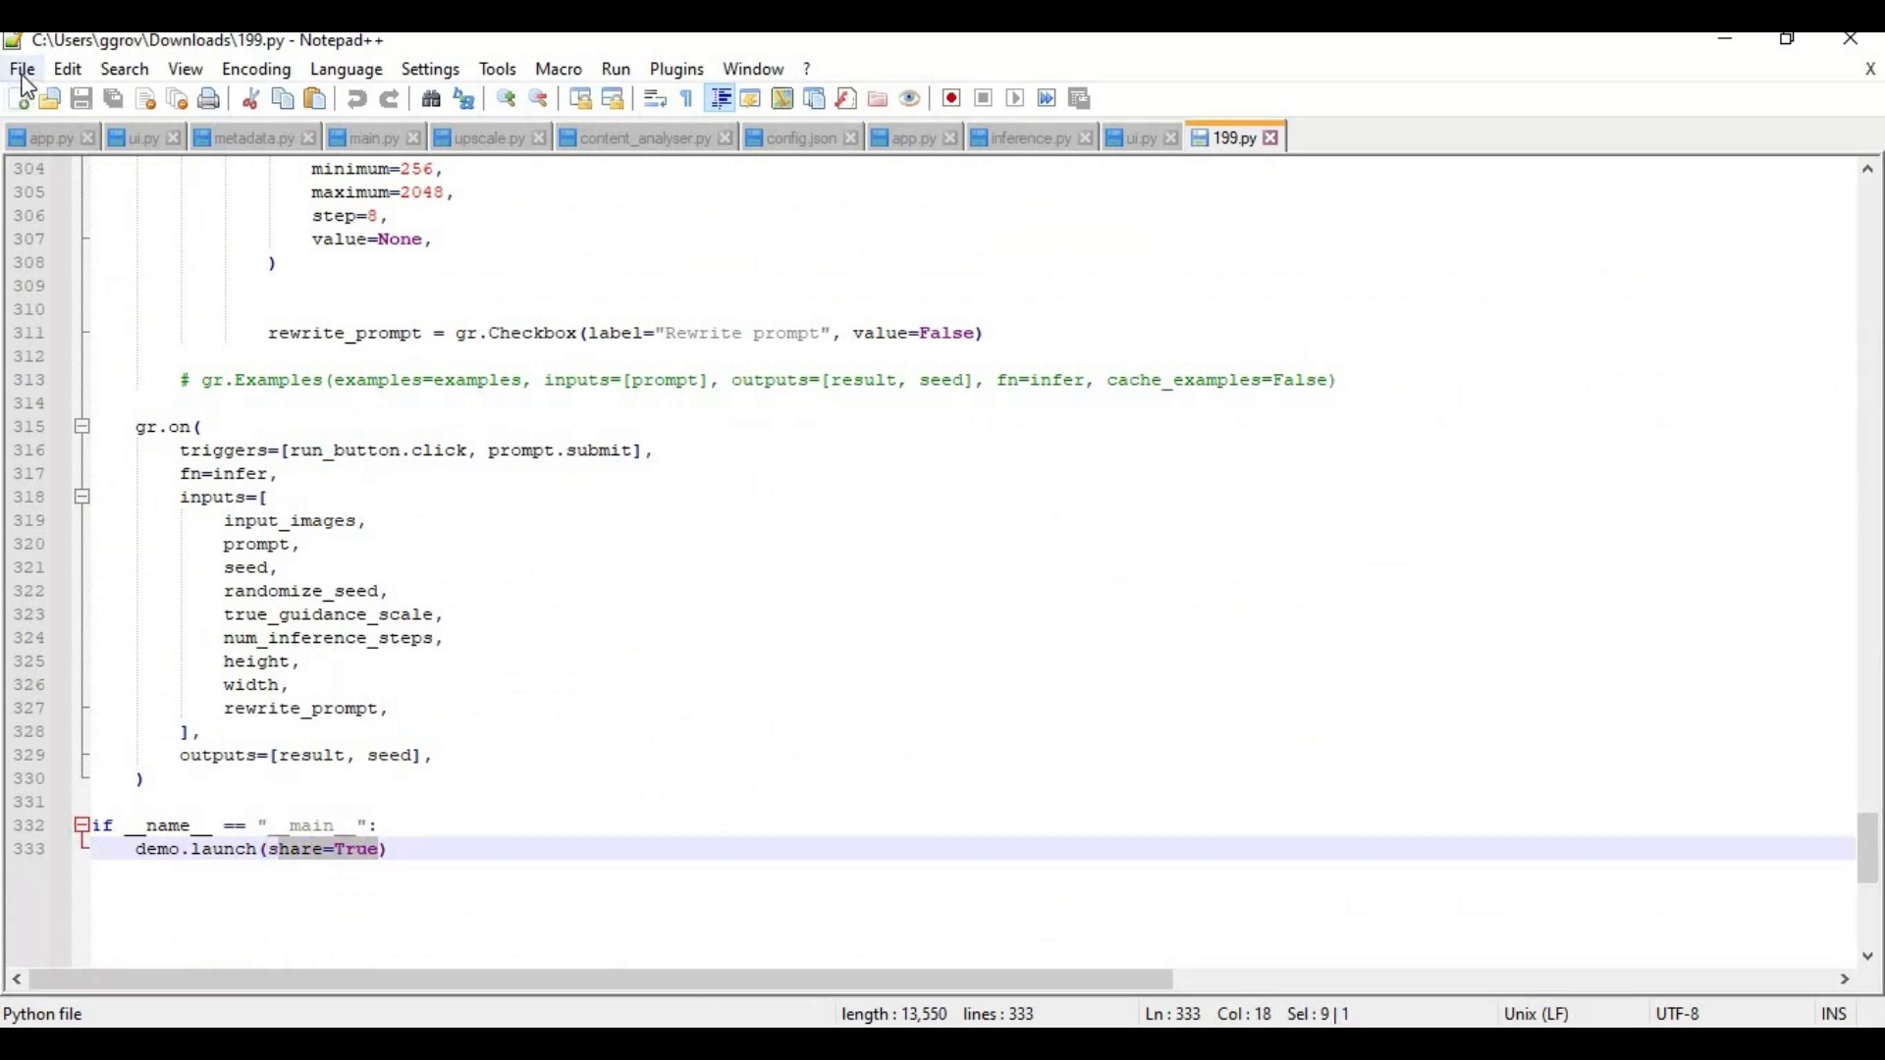
{"action": "left_click", "coordinate": [22, 69]}
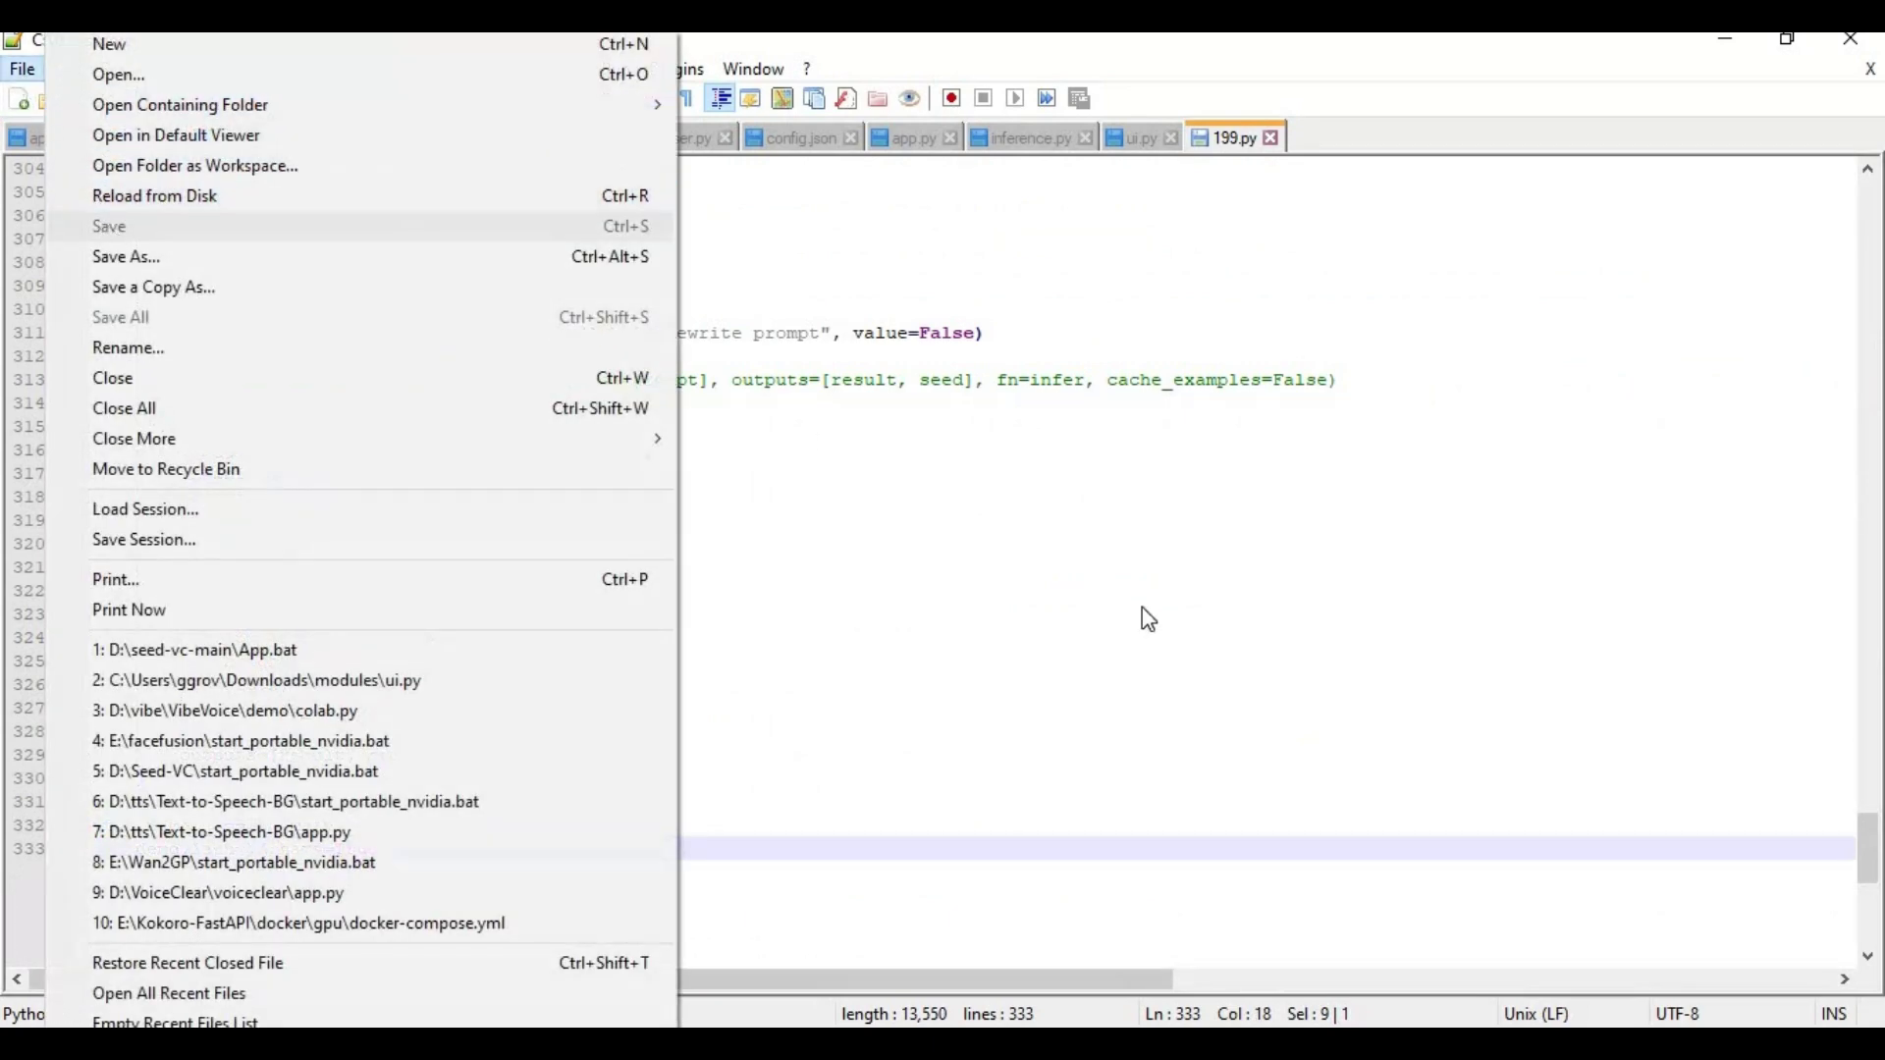
{"action": "left_click", "coordinate": [1139, 618]}
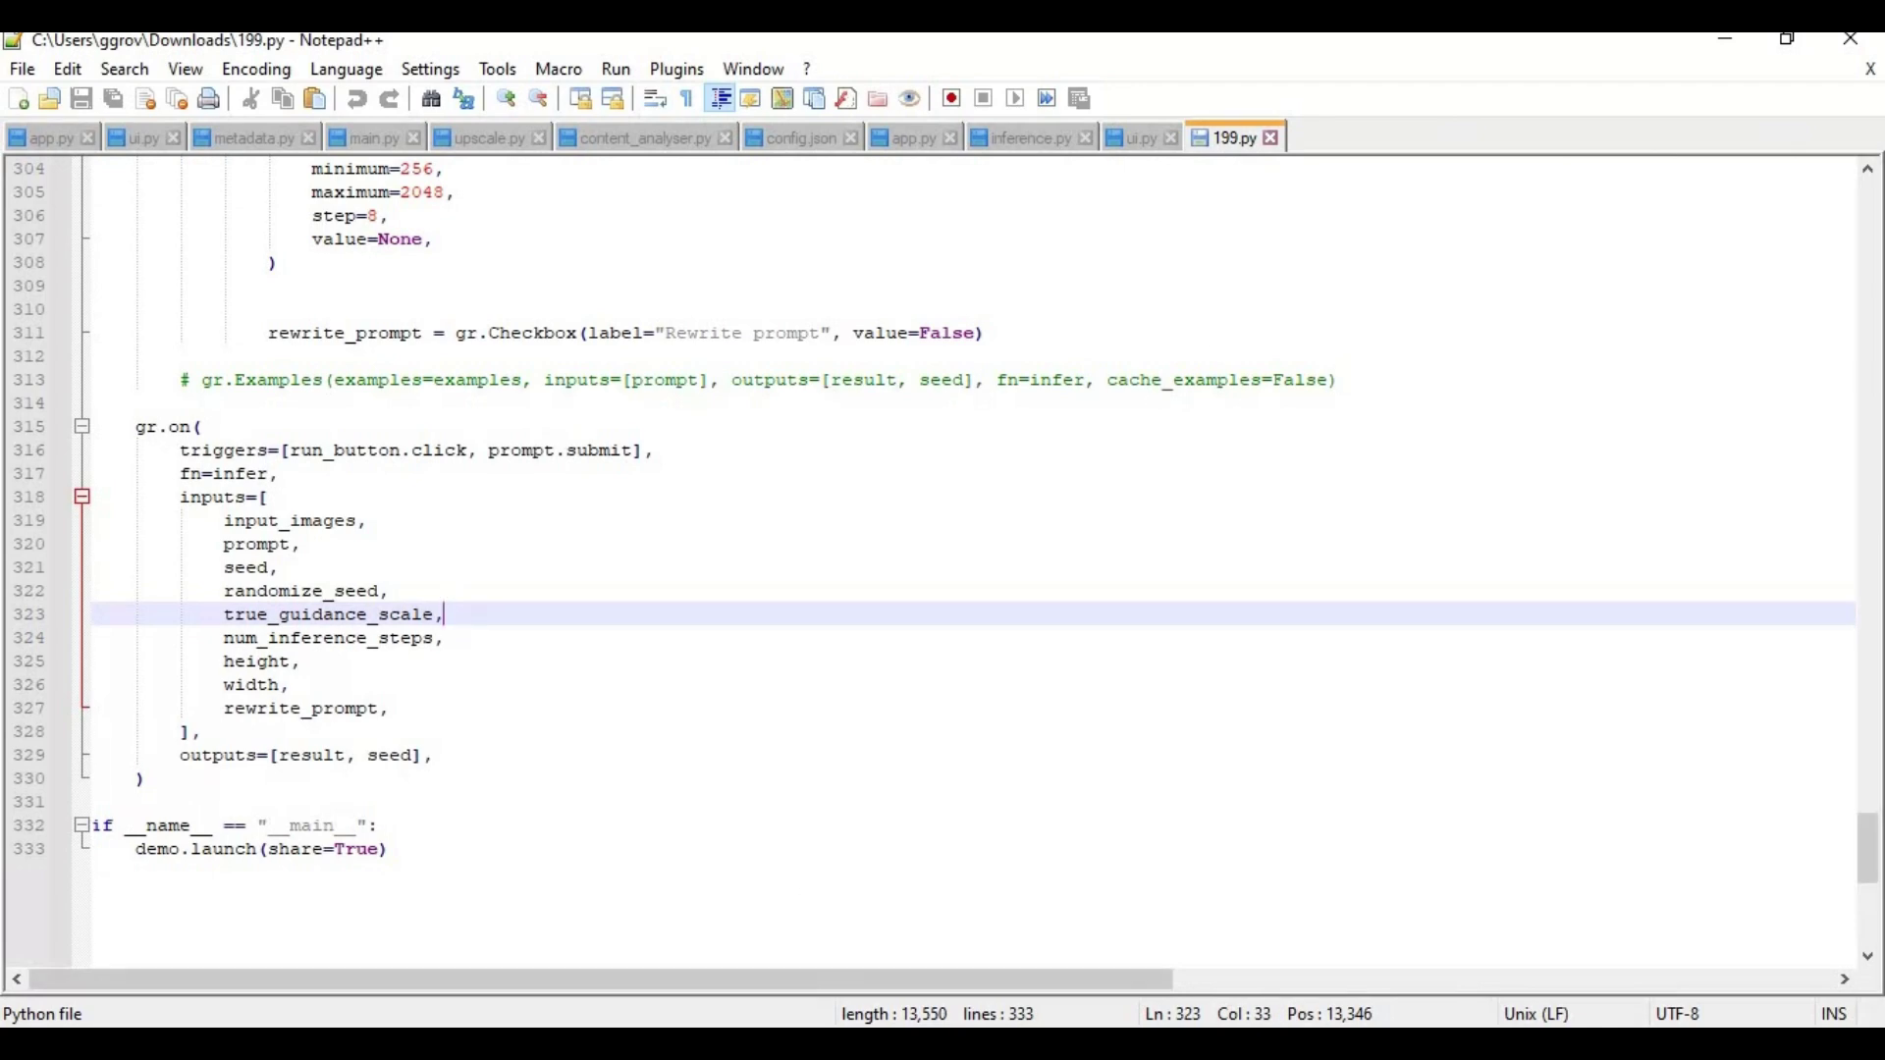
{"action": "key", "text": "alt+Tab"}
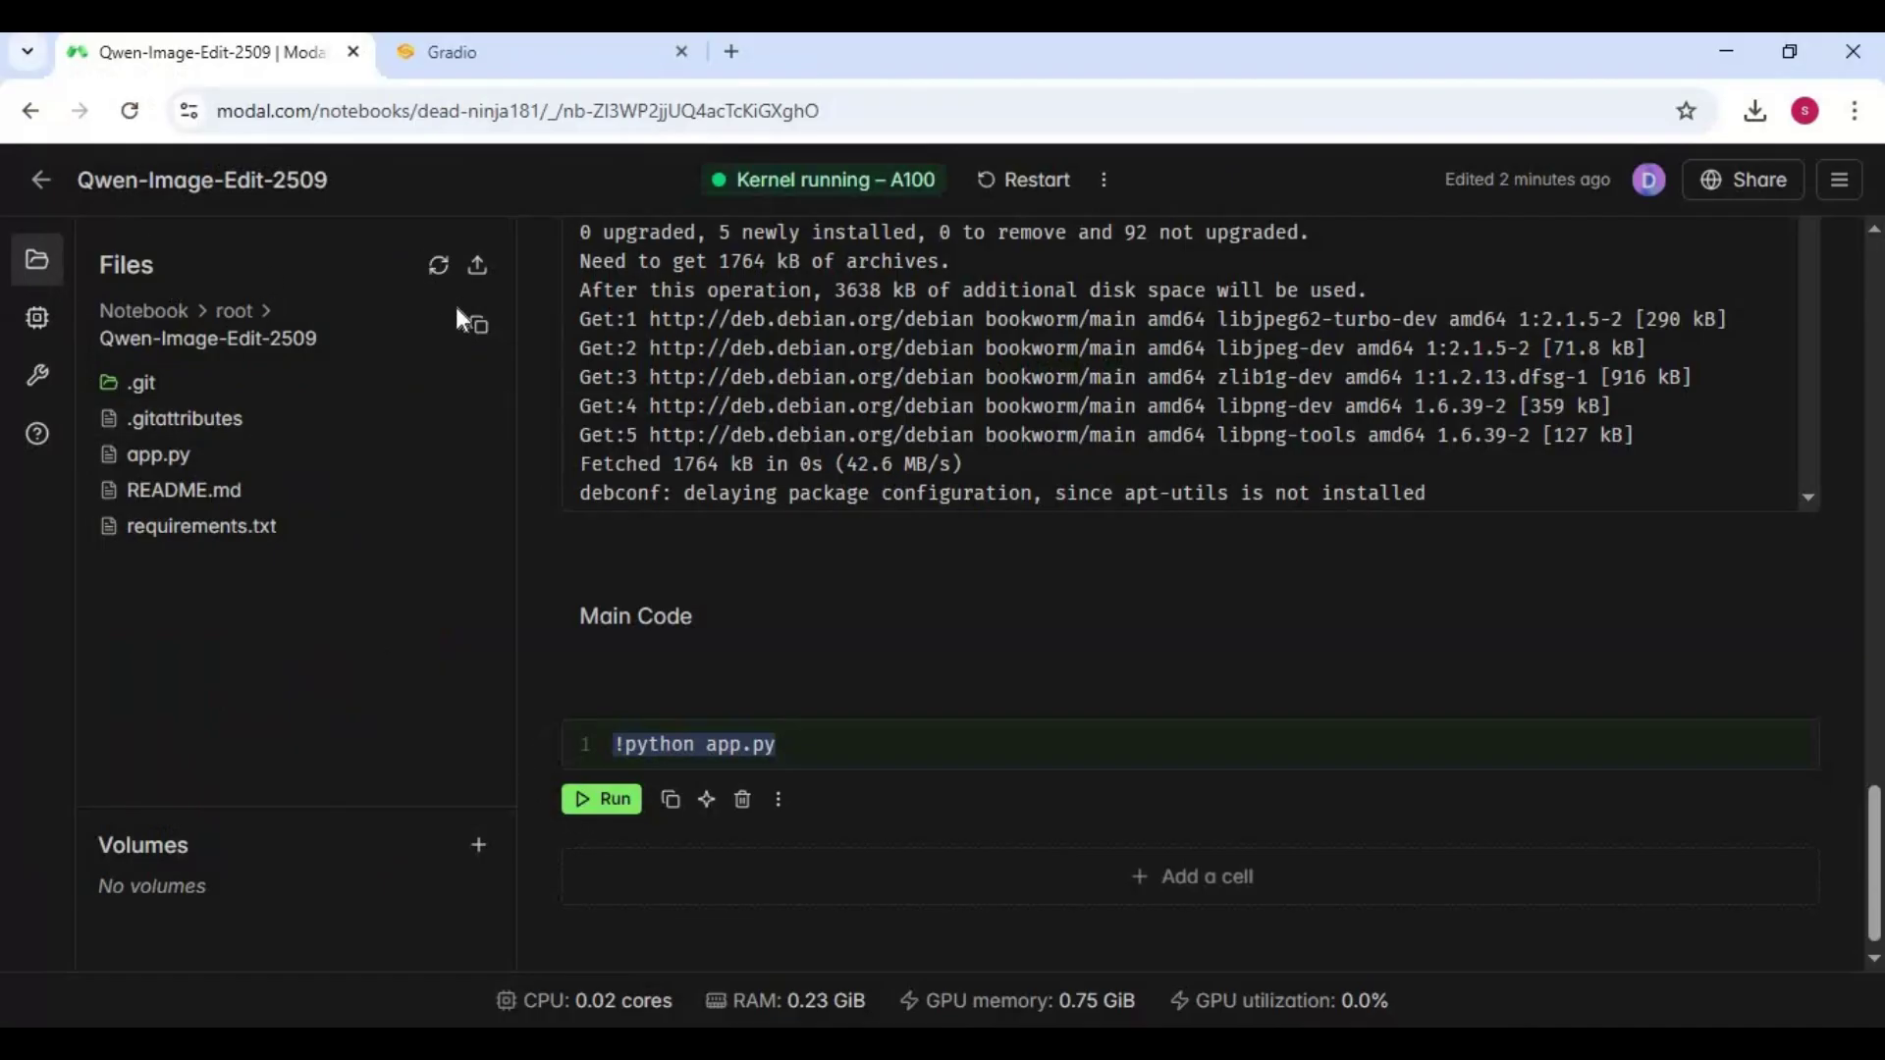
Upload 199.py to the project folder, then change the cell to !python 199.py and run it.
{"action": "left_click", "coordinate": [478, 267]}
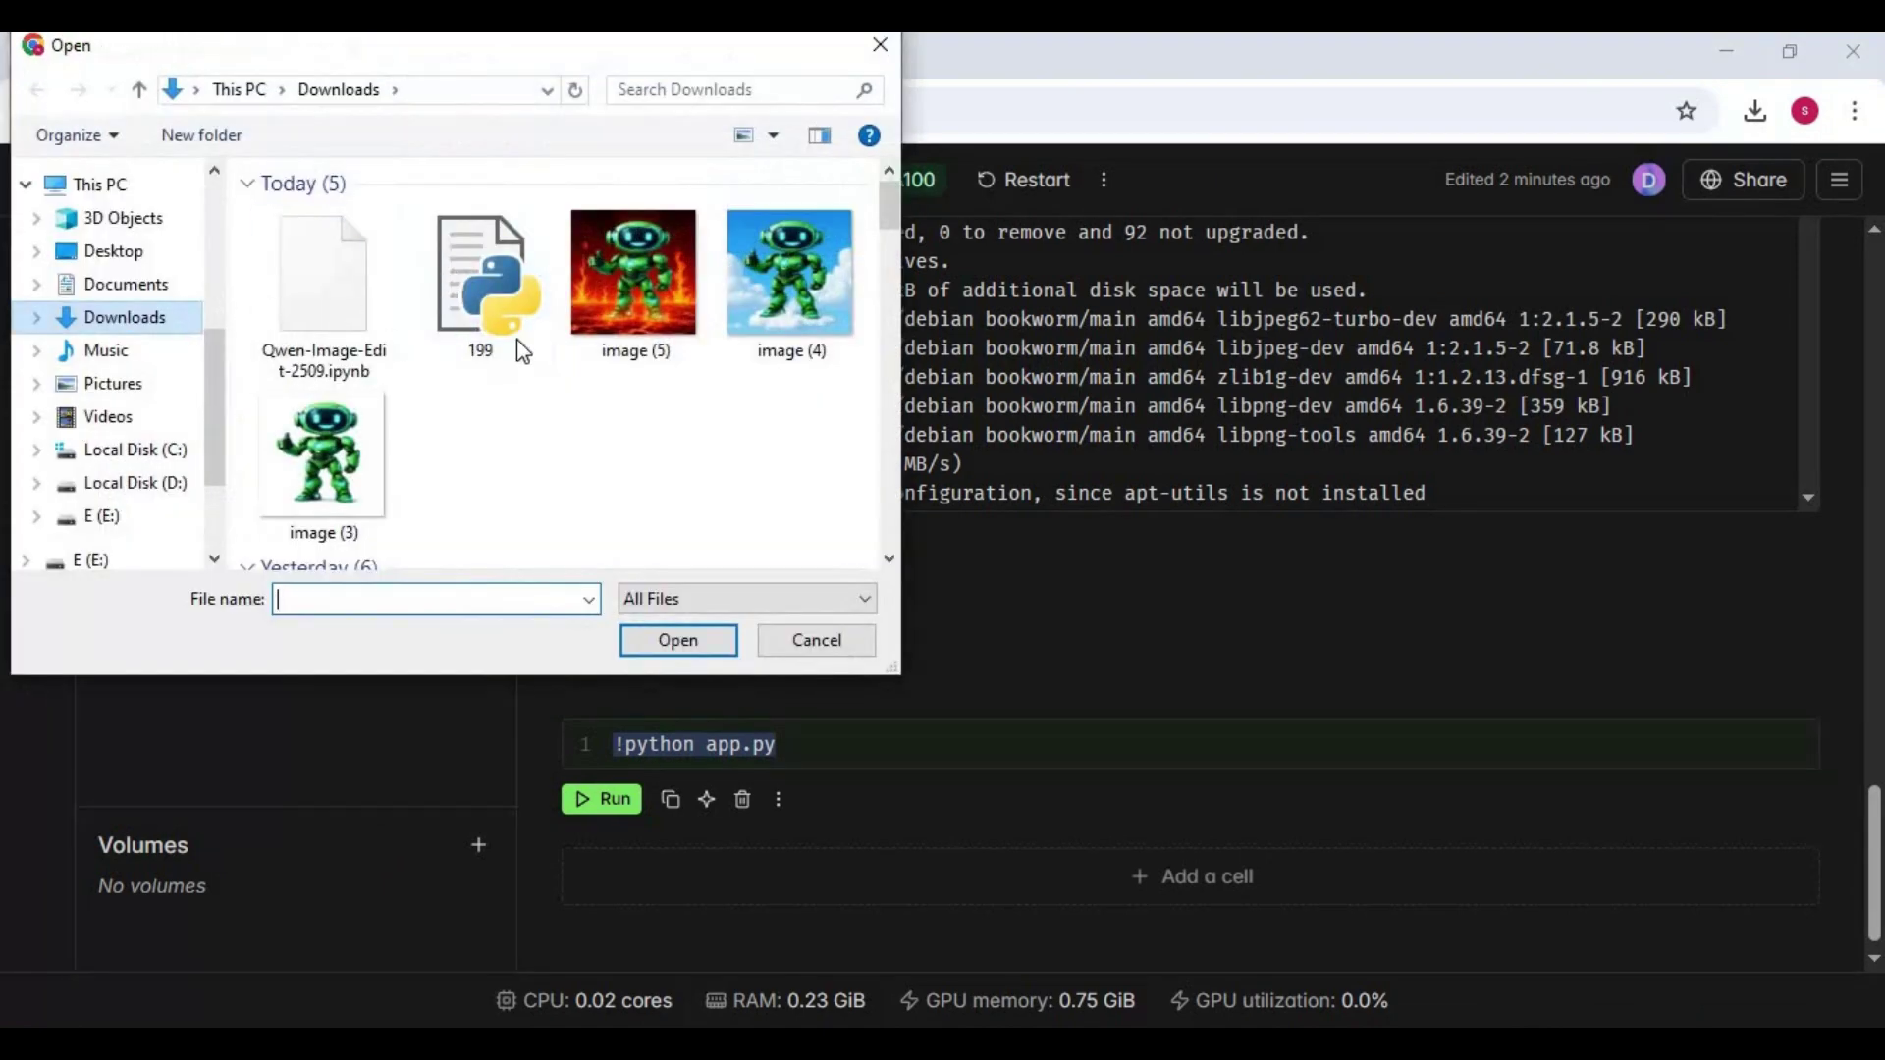
{"action": "double_click", "coordinate": [492, 321]}
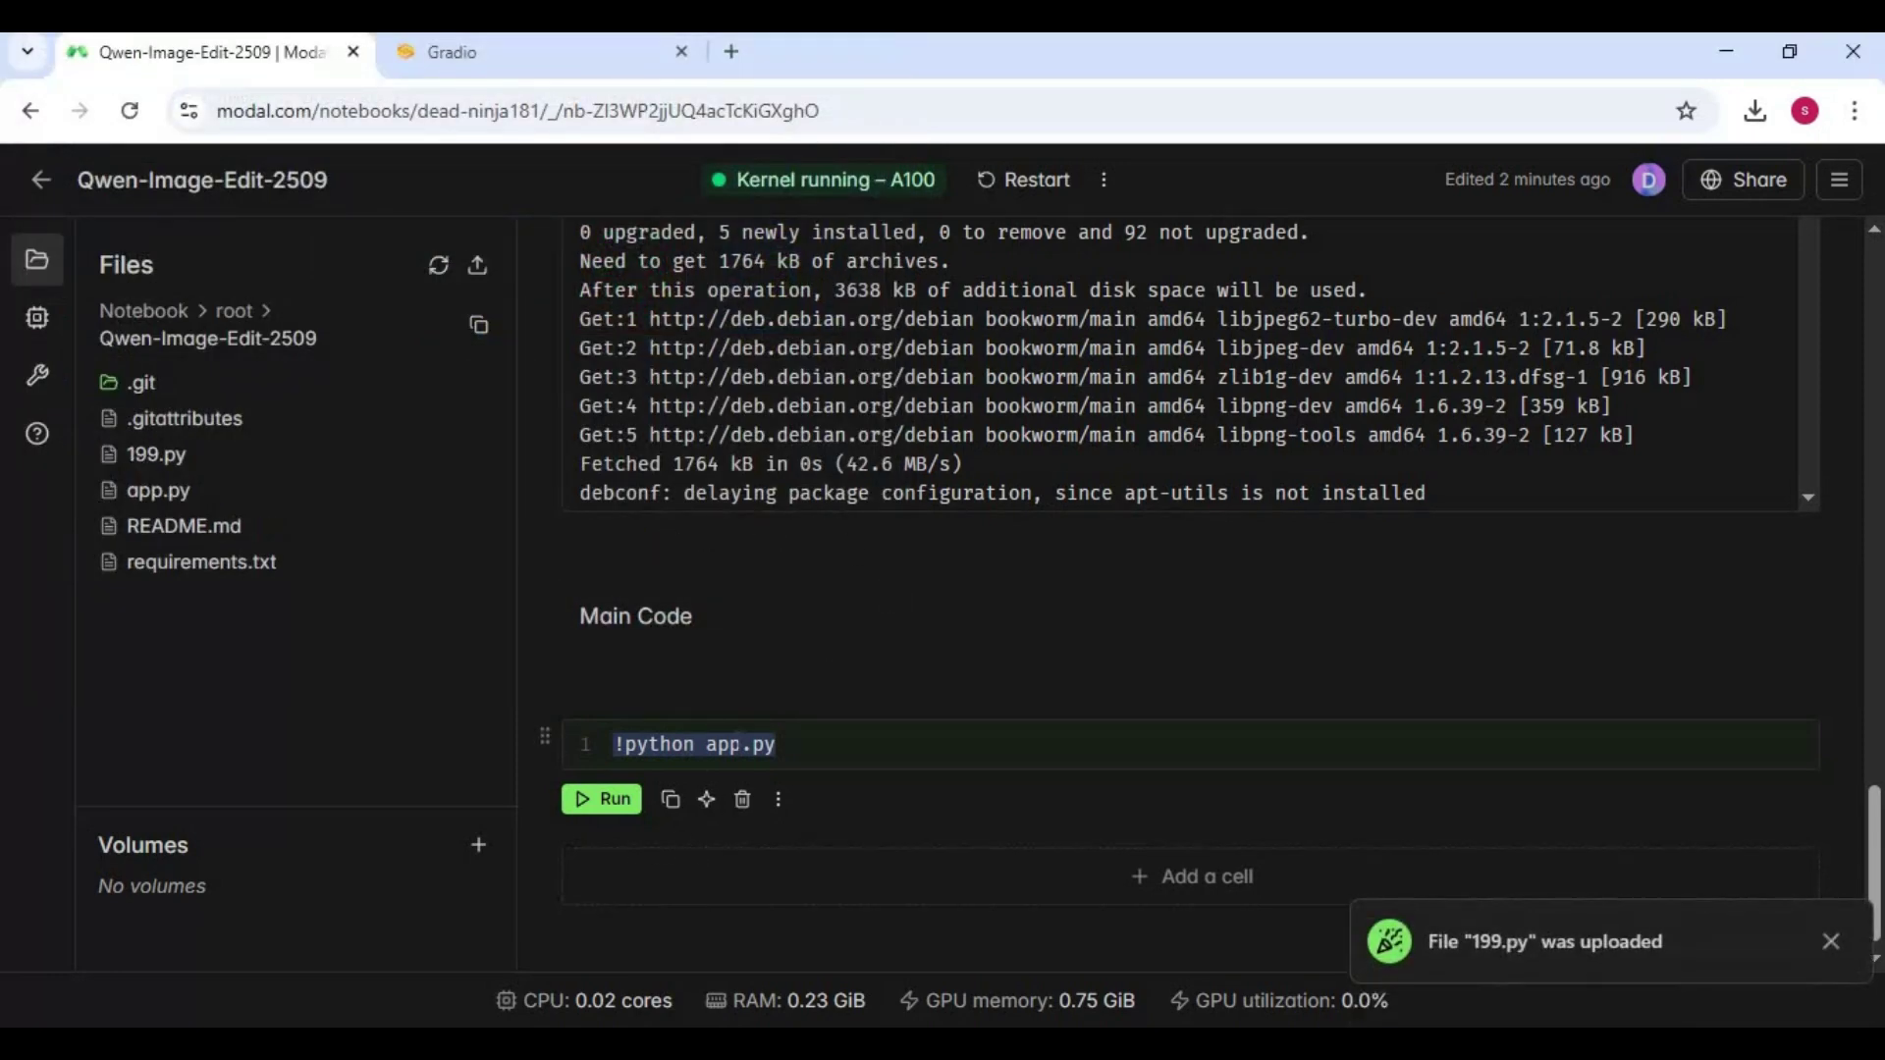
{"action": "left_click", "coordinate": [706, 744]}
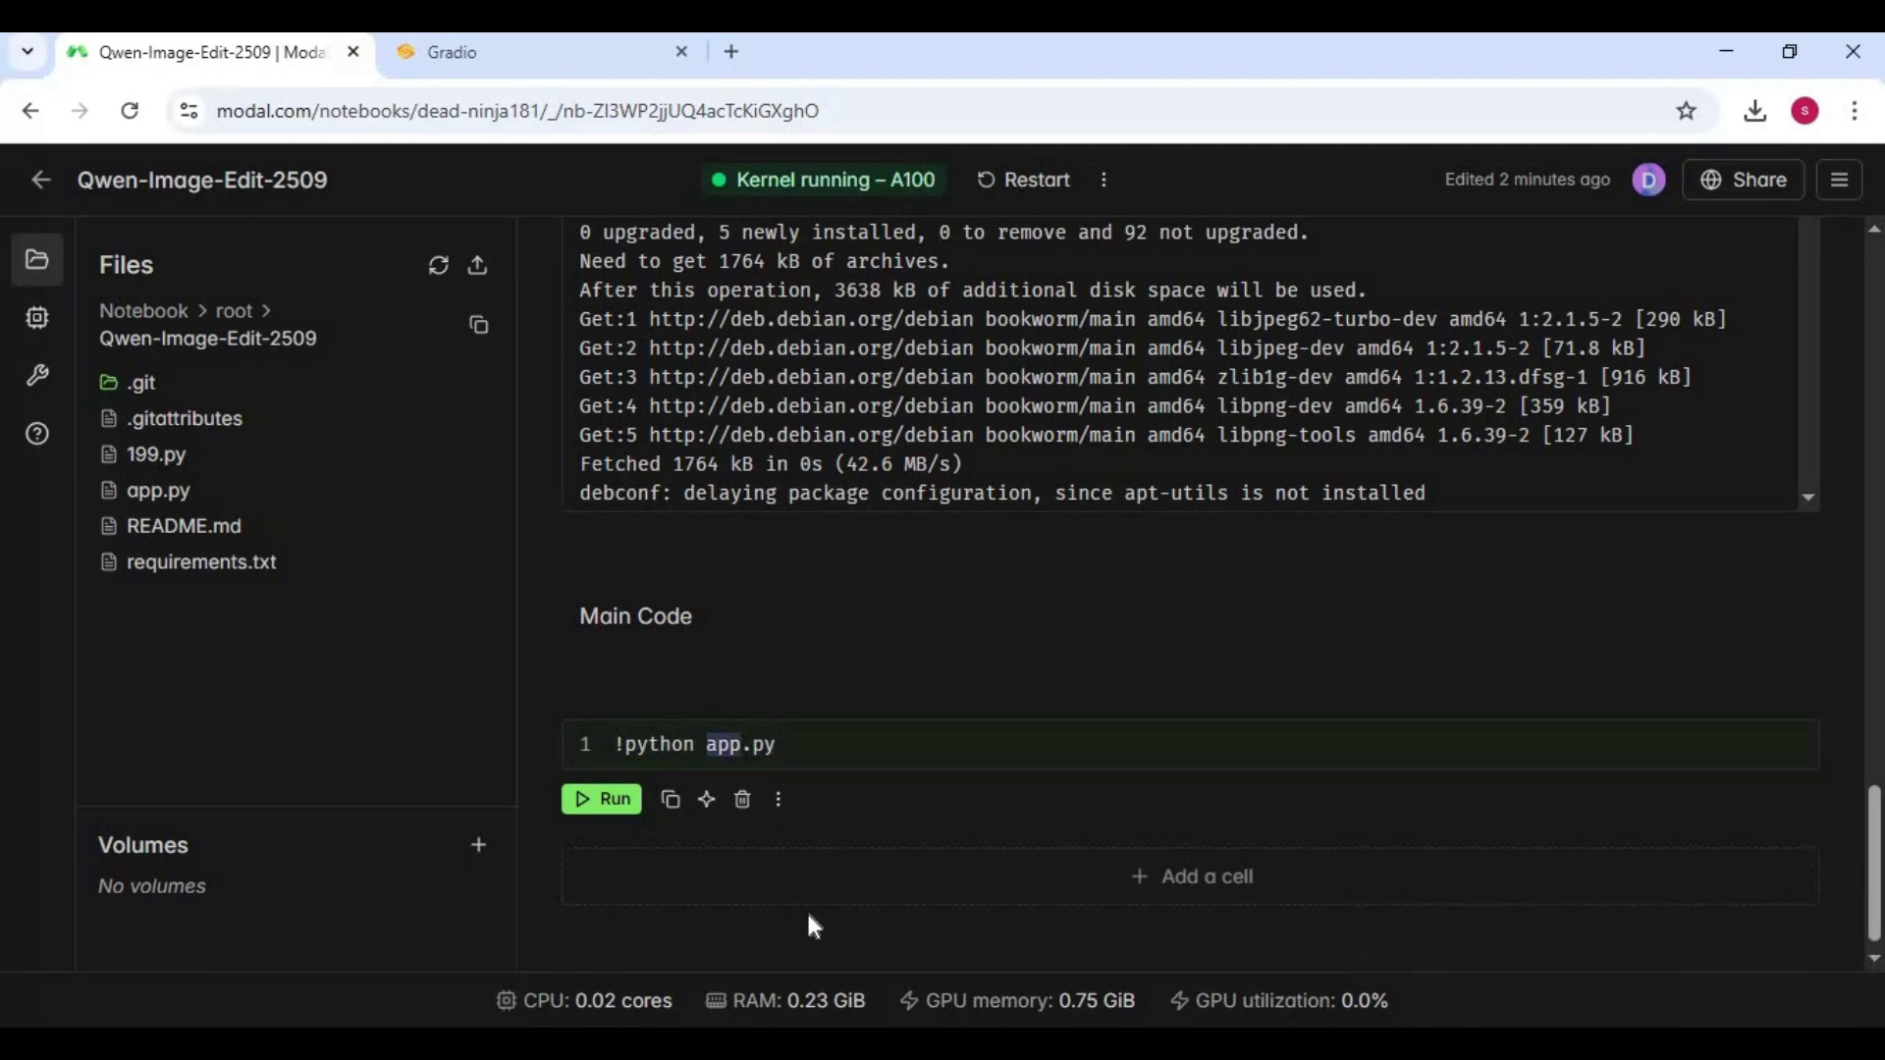
{"action": "type", "text": "199"}
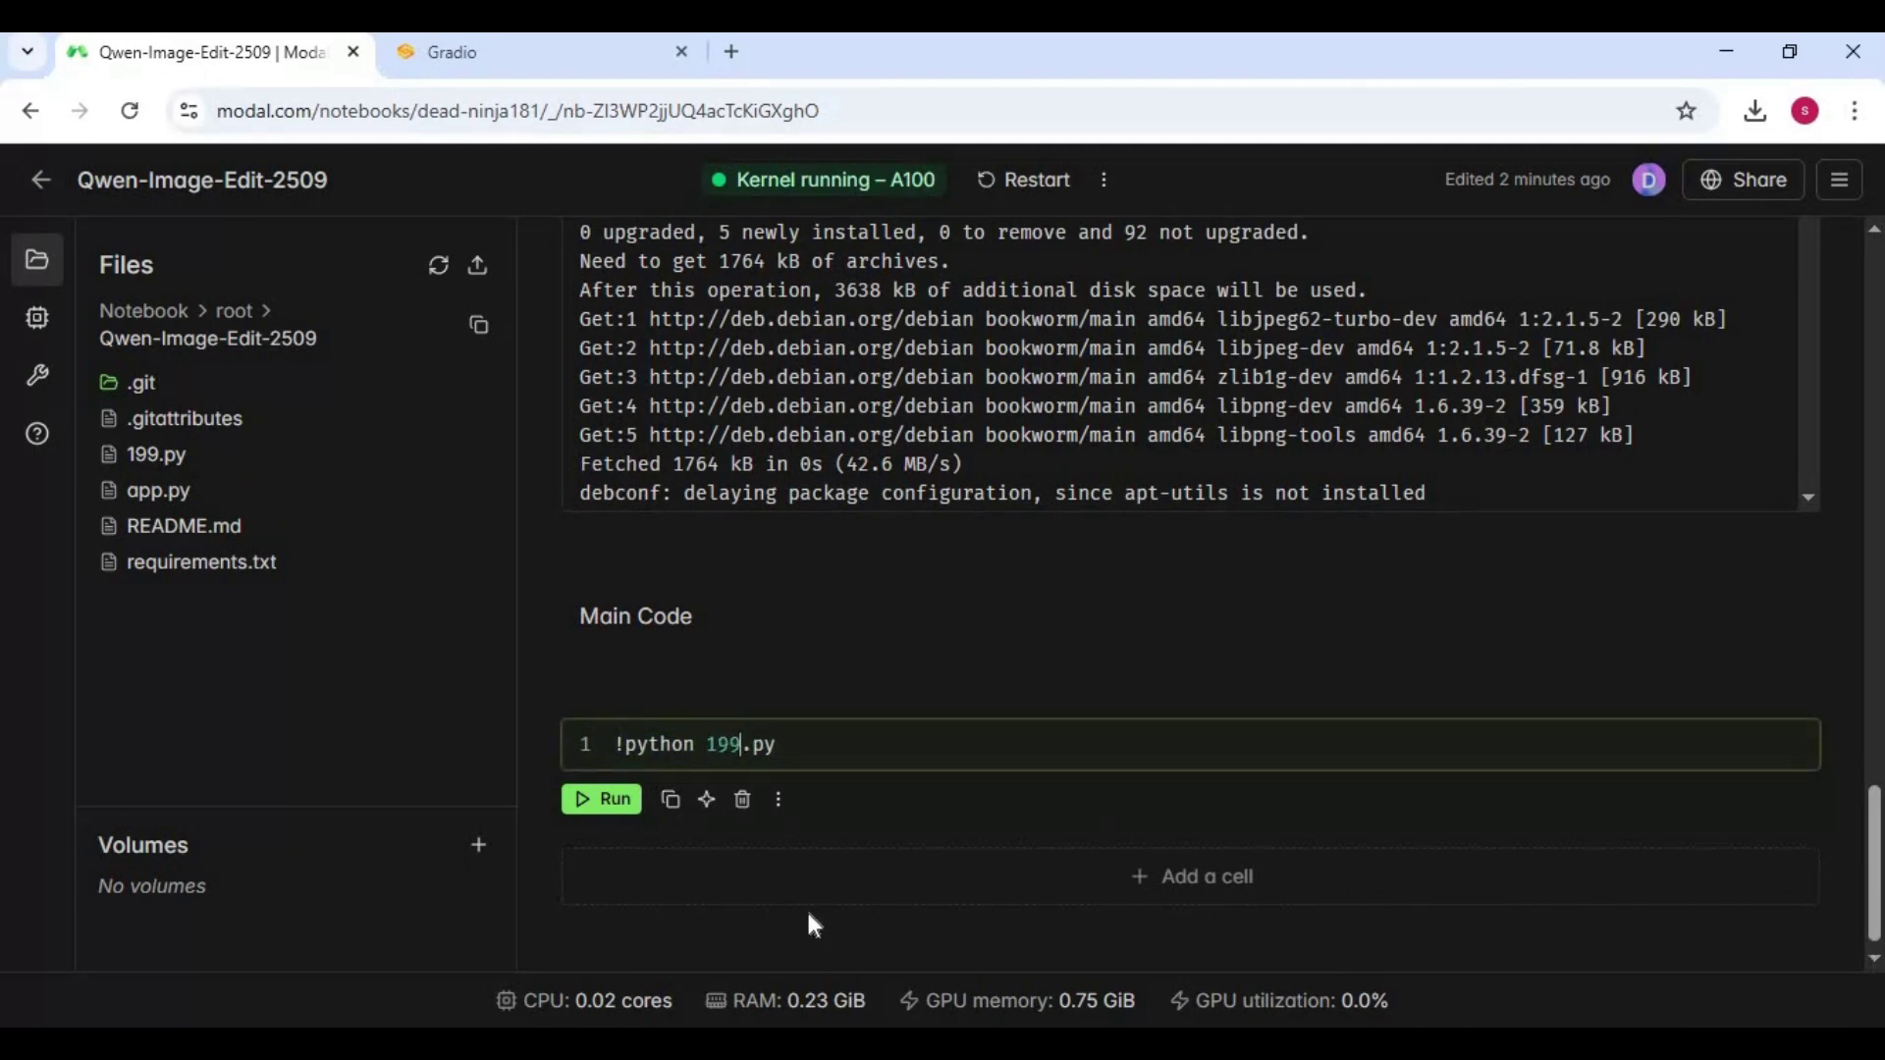
{"action": "left_click", "coordinate": [601, 803]}
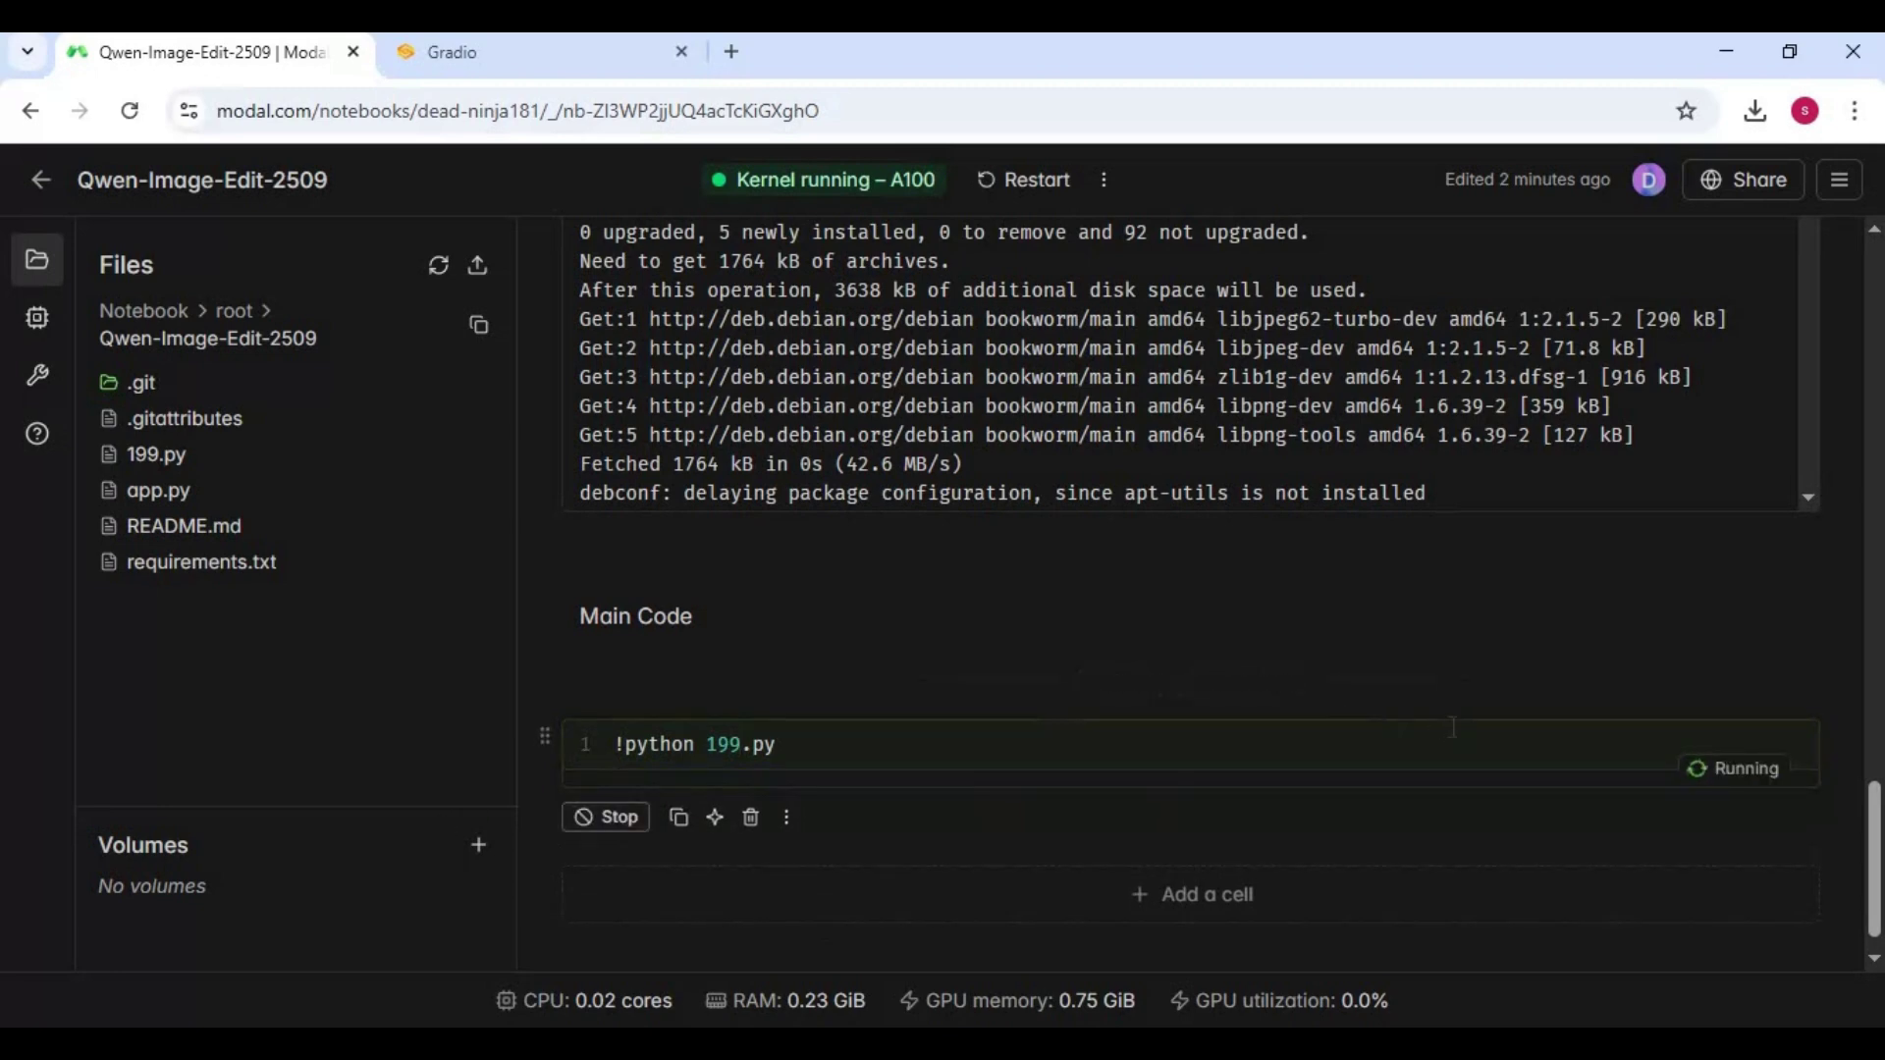
Copy the public gradio.live share URL from the script output and open a new browser tab.
{"action": "scroll", "coordinate": [1453, 727], "scroll_direction": "down", "scroll_amount": 1}
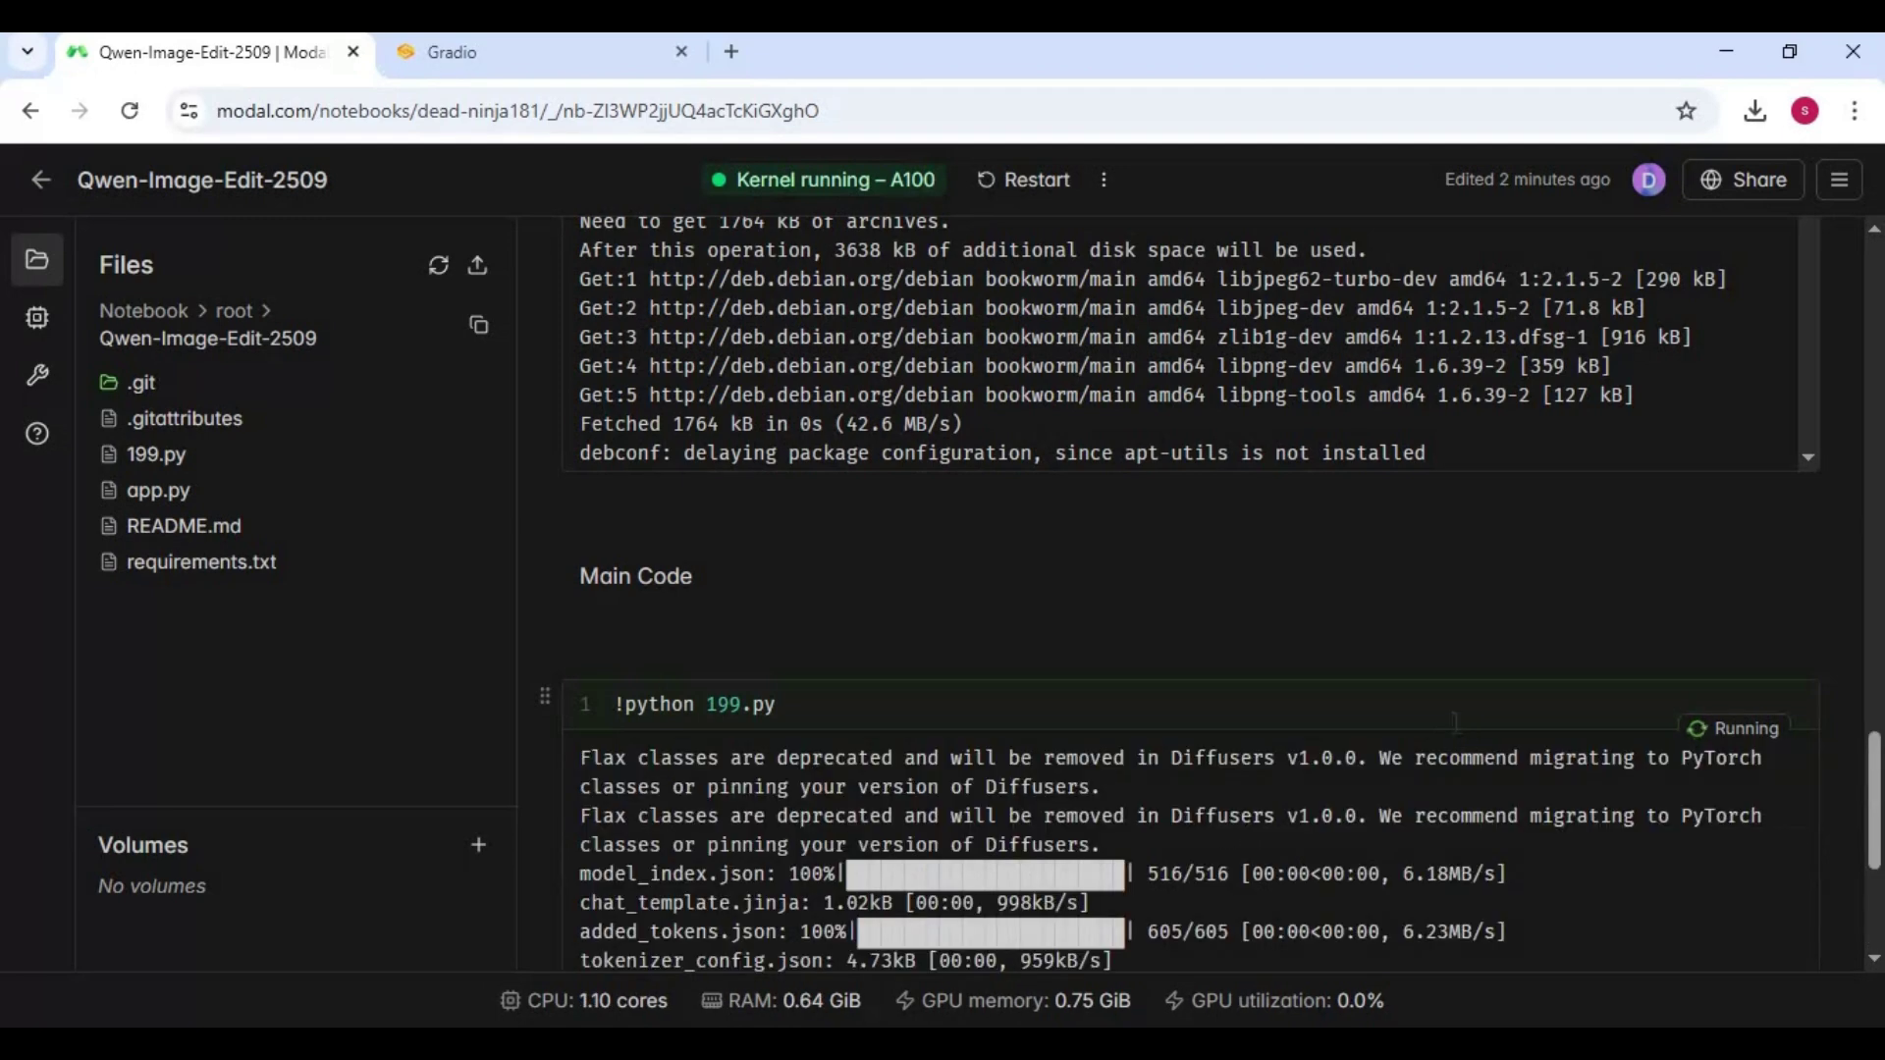
{"action": "scroll", "coordinate": [1455, 722], "scroll_direction": "down", "scroll_amount": 3}
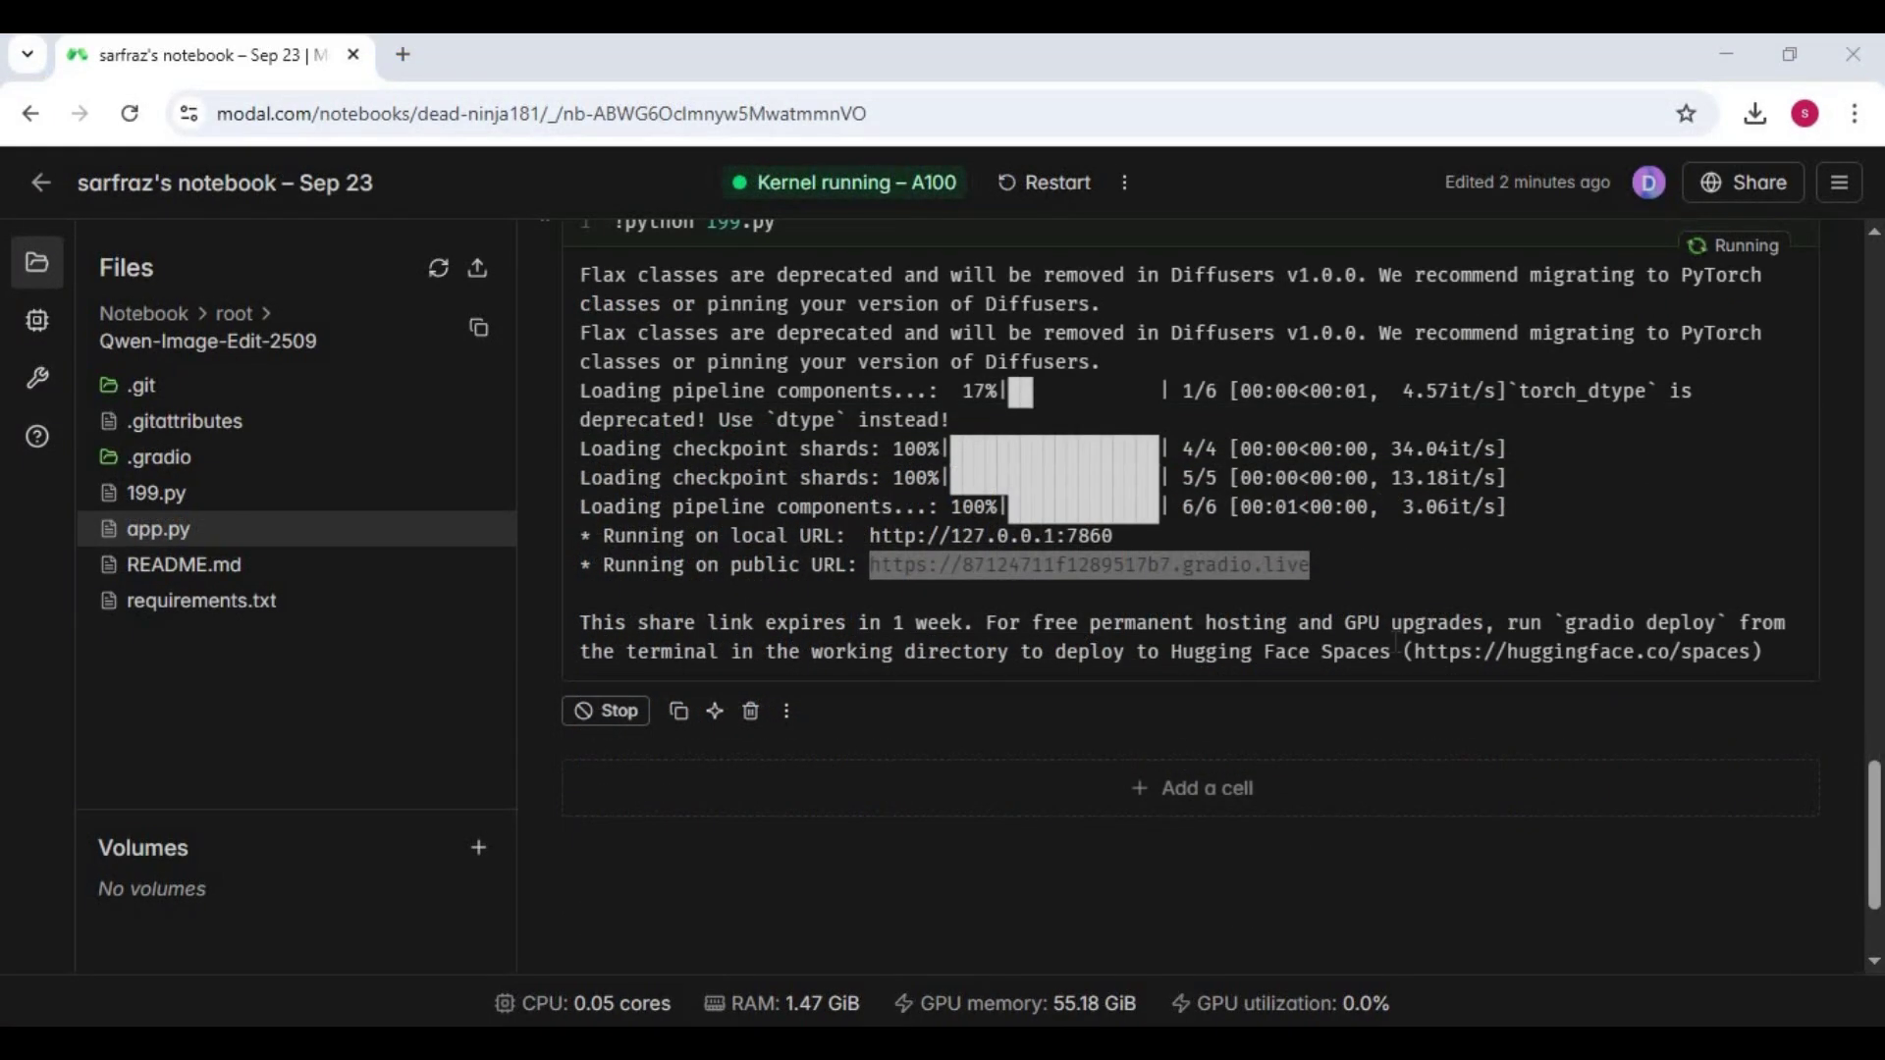
{"action": "left_click", "coordinate": [1345, 572]}
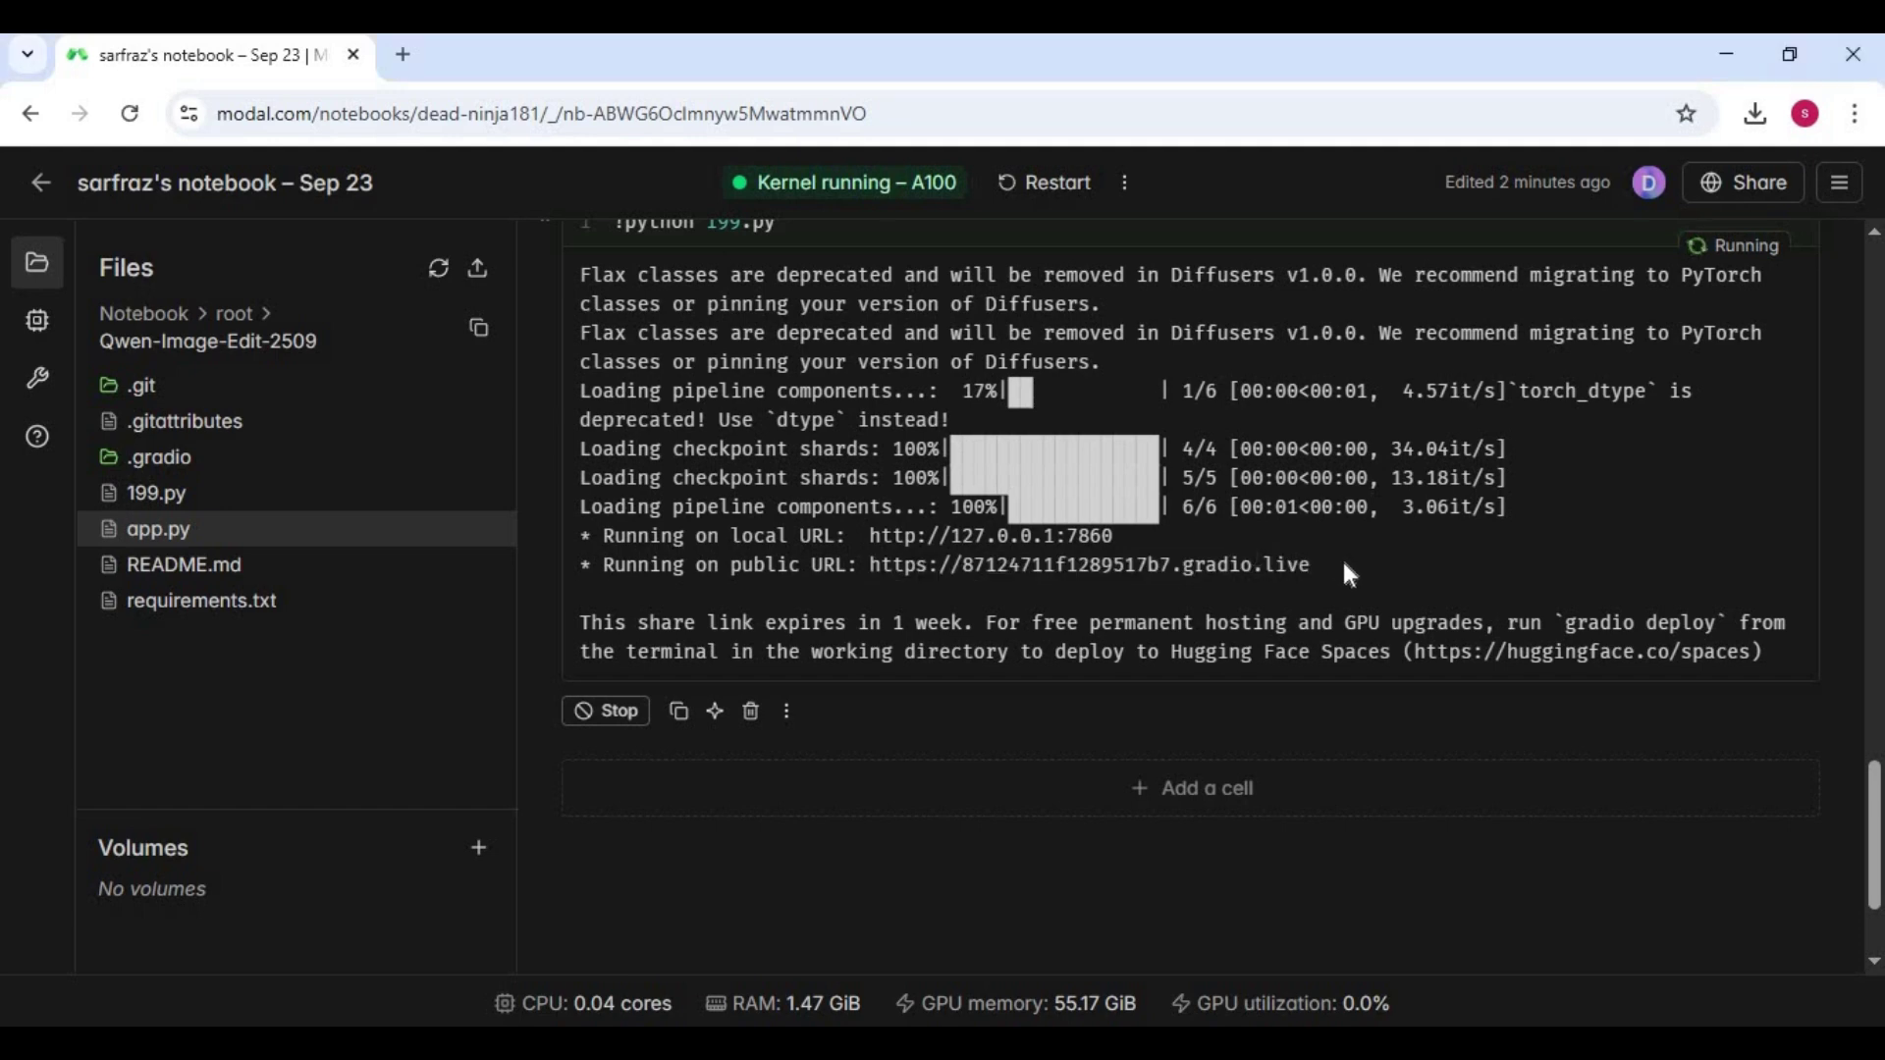
{"action": "left_click_drag", "start_coordinate": [1311, 566], "coordinate": [868, 567]}
{"action": "key", "text": "ctrl+c"}
{"action": "left_click", "coordinate": [403, 55]}
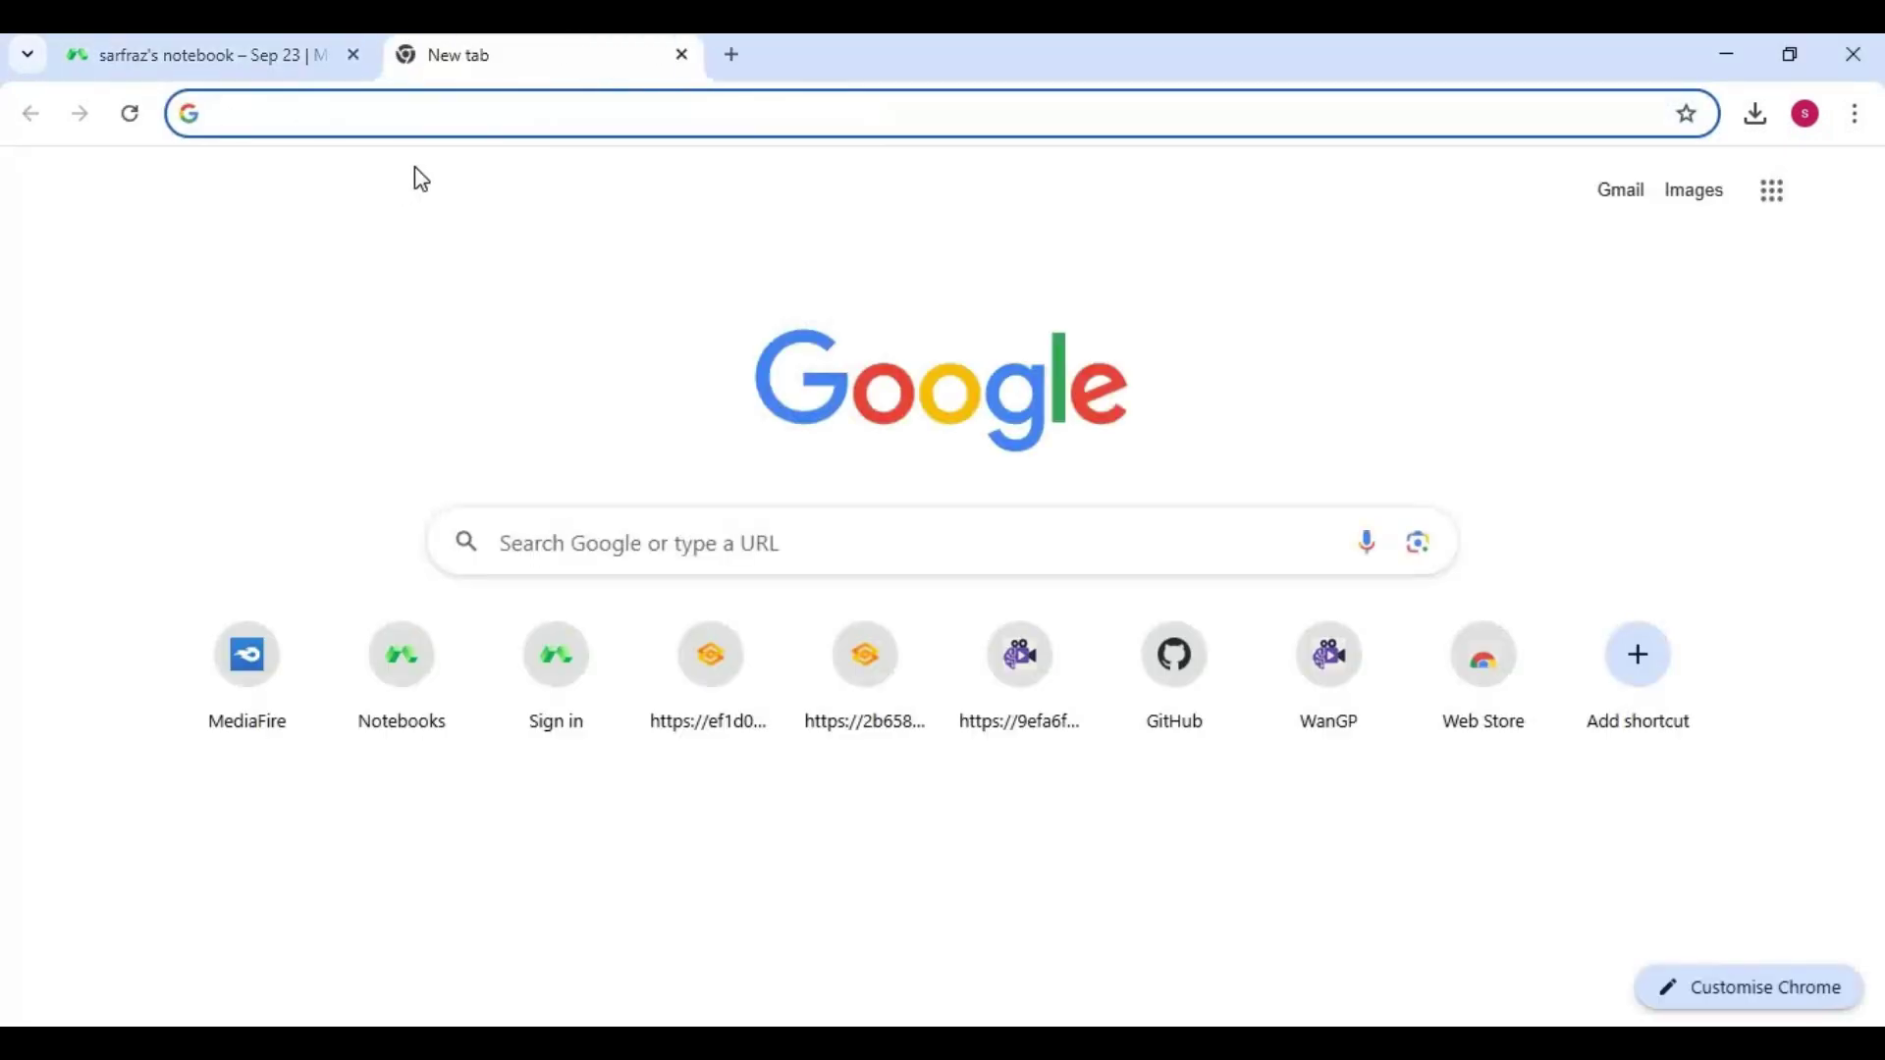
Paste the gradio.live link to load the app, then open the input-image file picker.
{"action": "key", "text": "ctrl+v"}
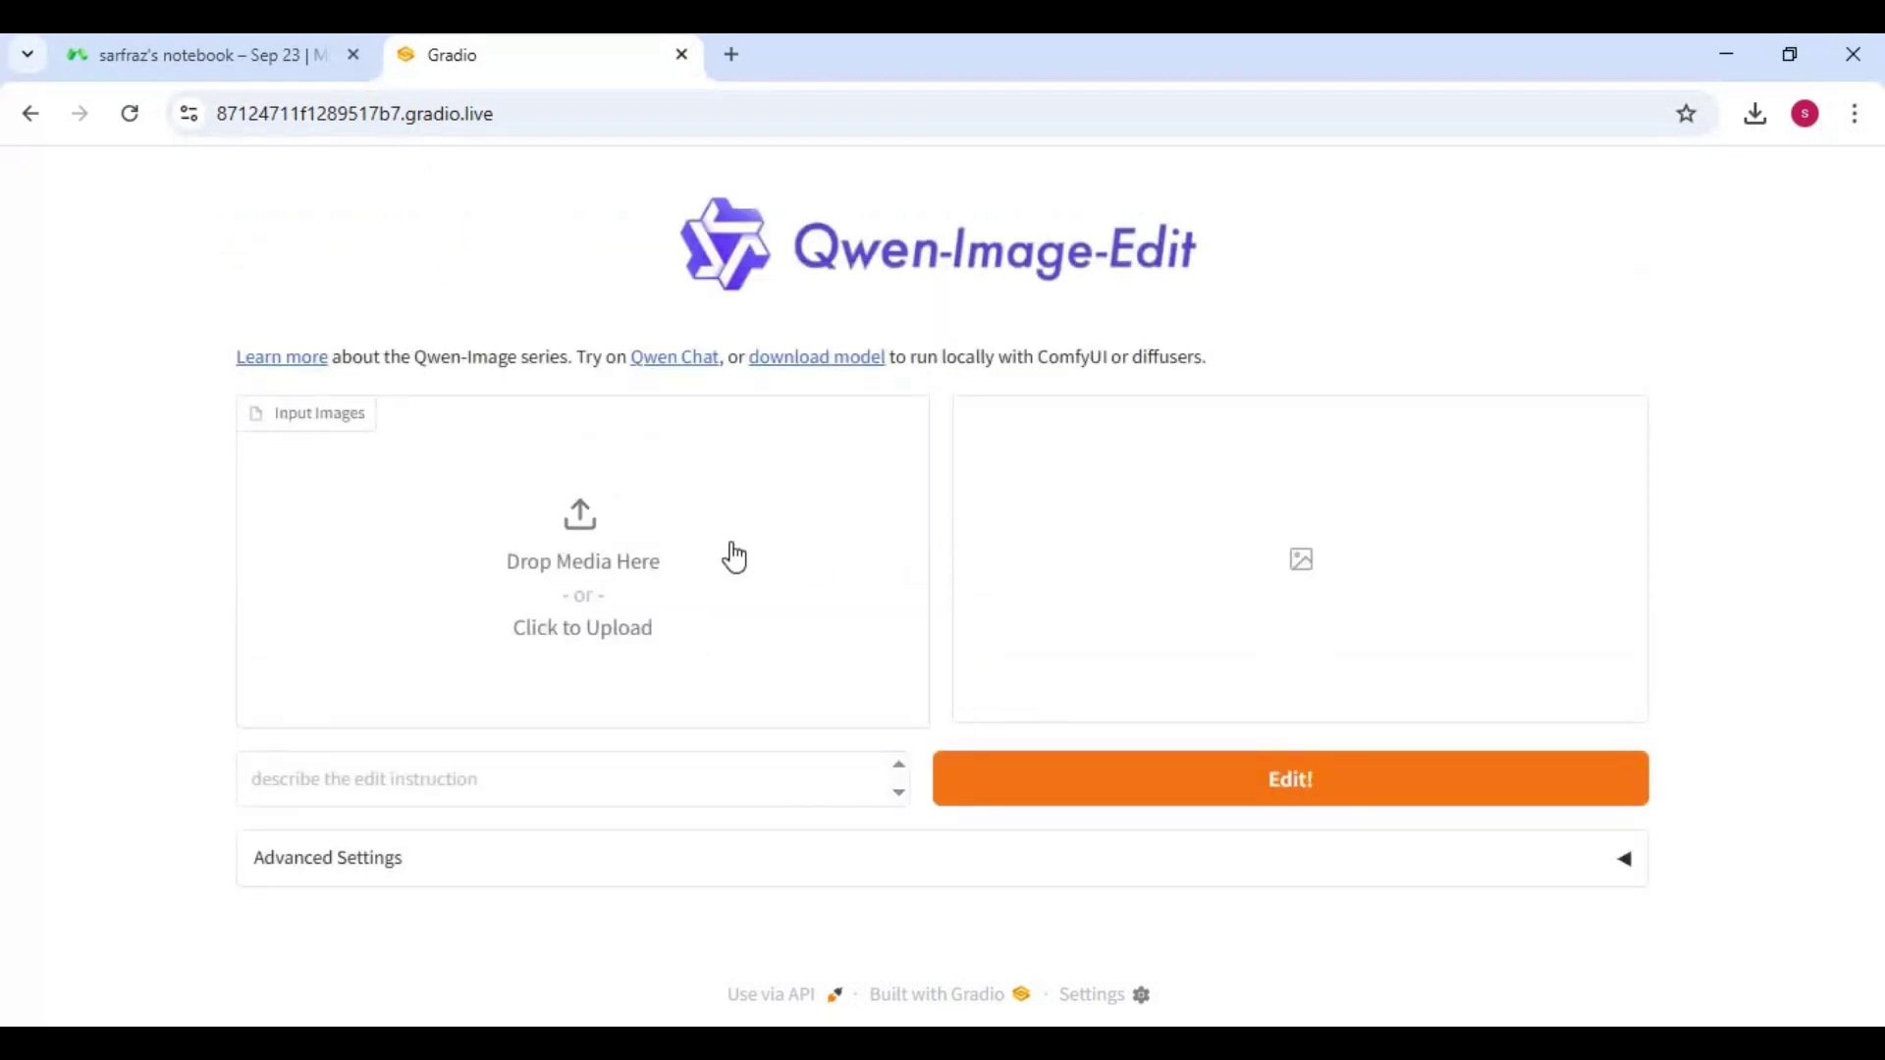
{"action": "left_click", "coordinate": [585, 598]}
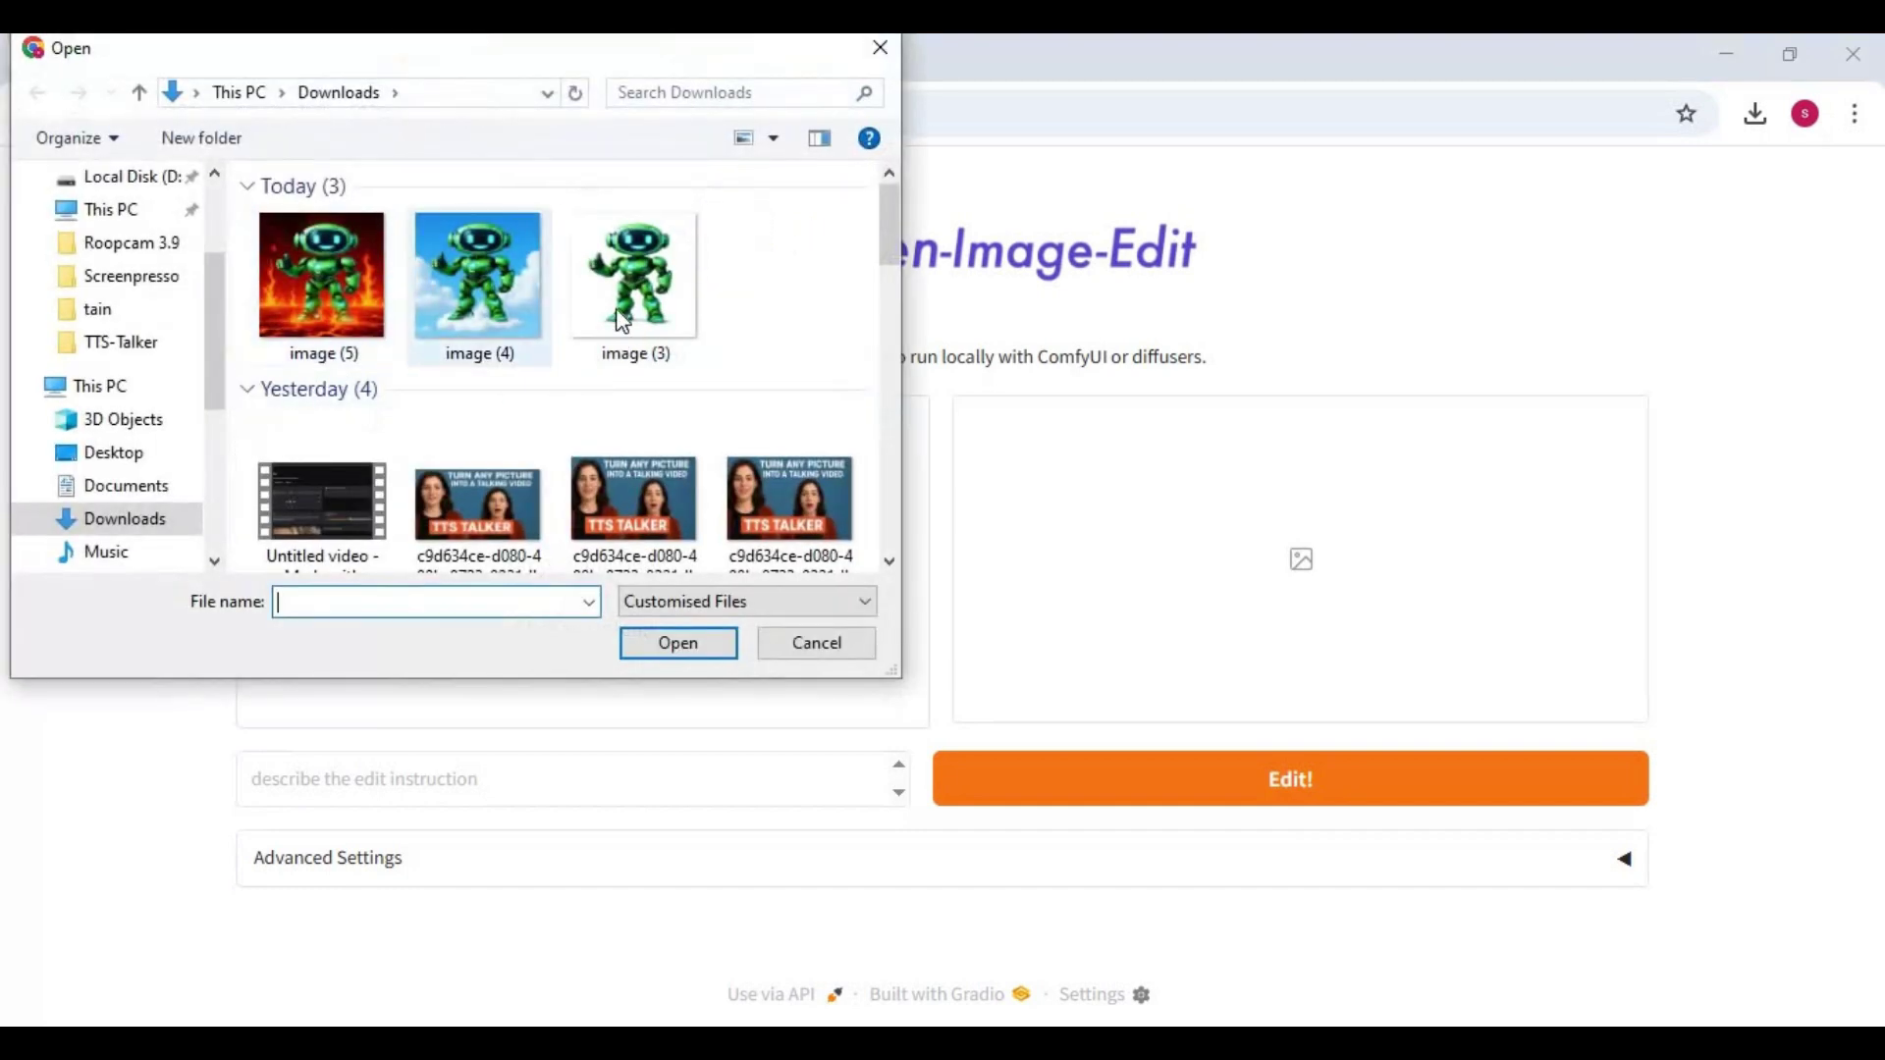
Load image (3), the green robot, and enter the prompt 'turn robot volor from green to red'.
{"action": "double_click", "coordinate": [635, 277]}
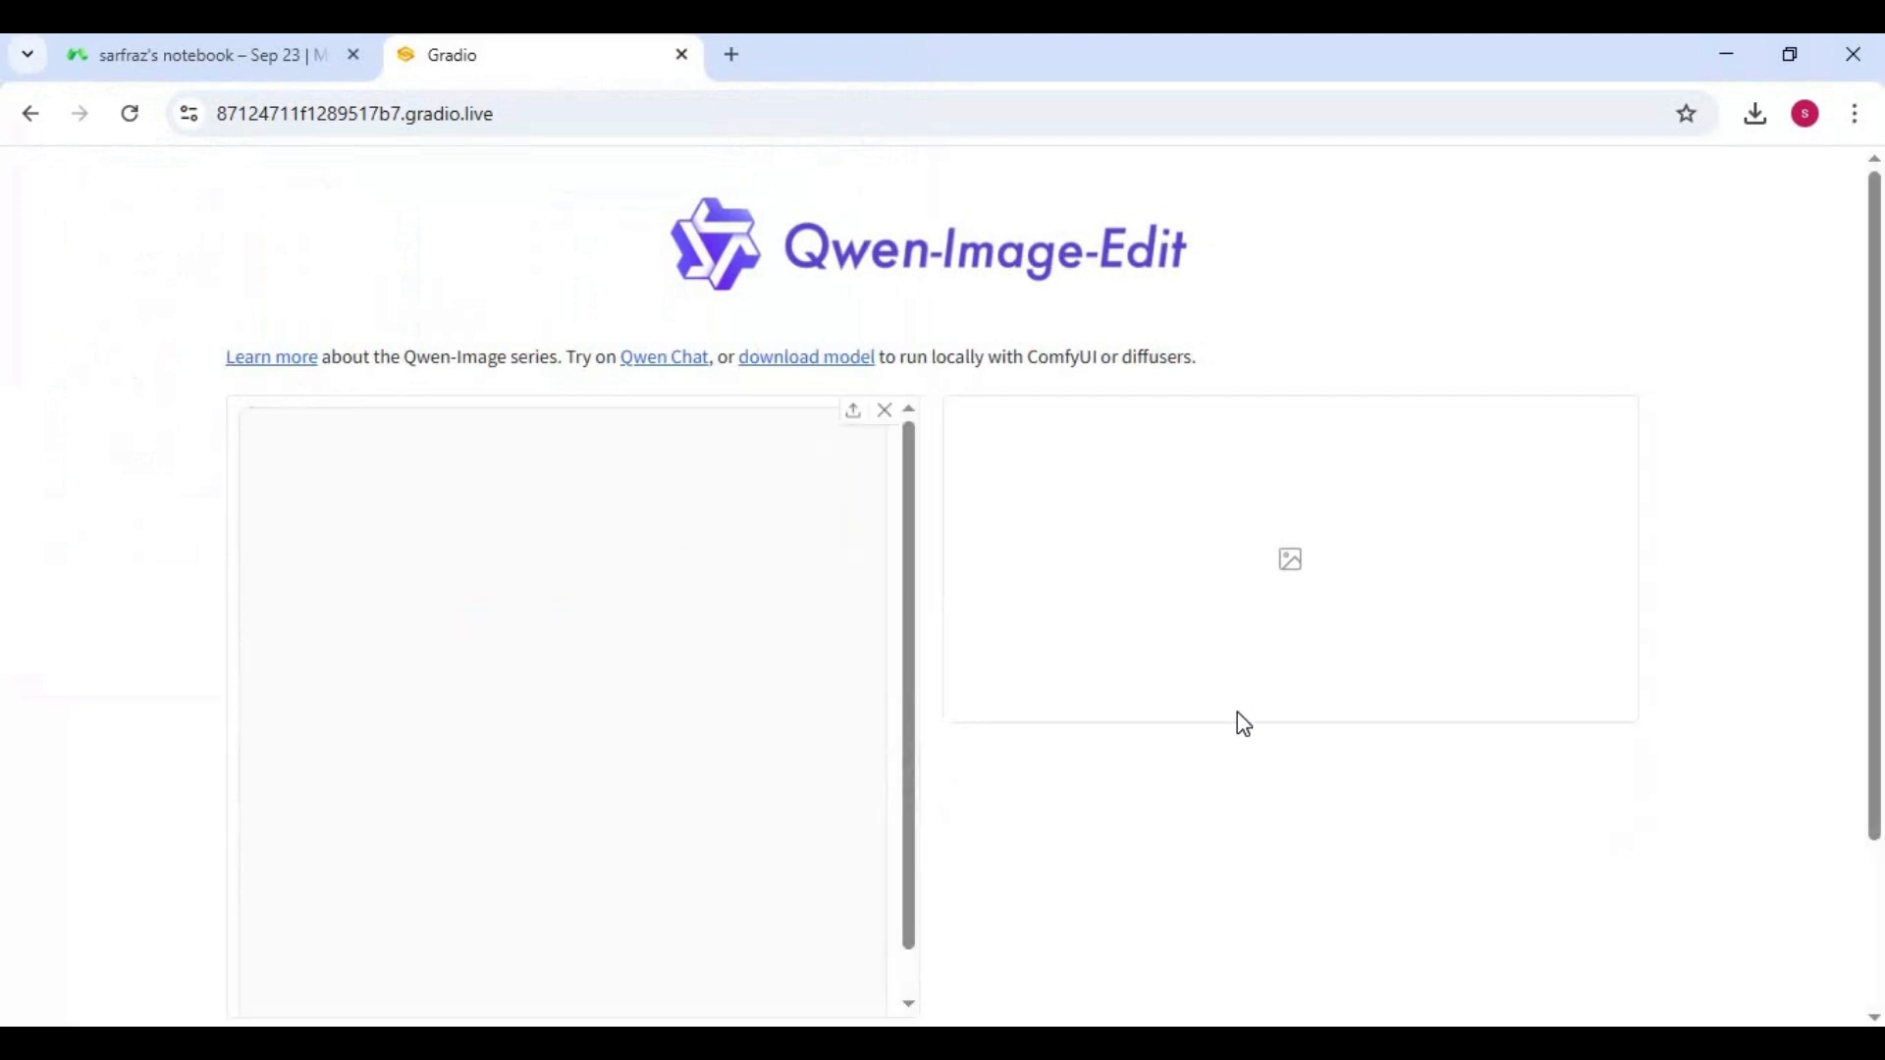
{"action": "scroll", "coordinate": [1270, 707], "scroll_direction": "down", "scroll_amount": 2}
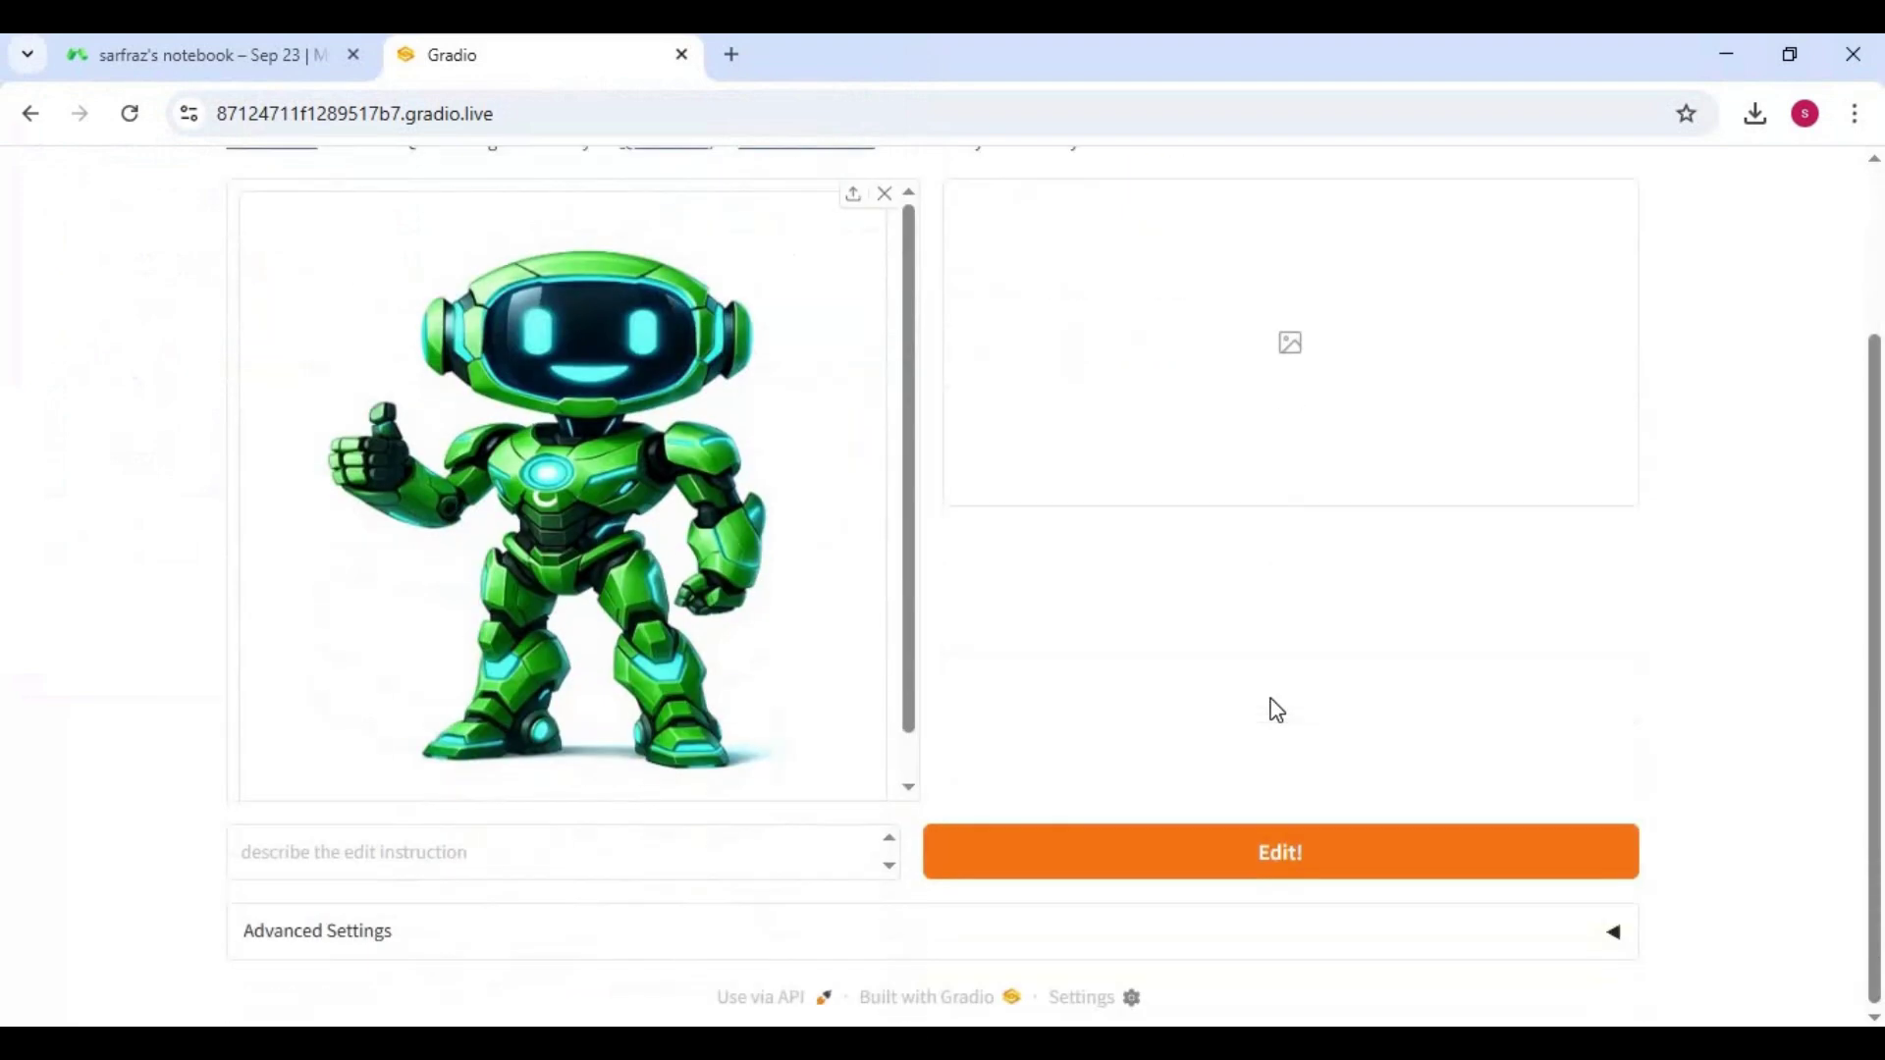
{"action": "left_click", "coordinate": [391, 850]}
{"action": "type", "text": "tur"}
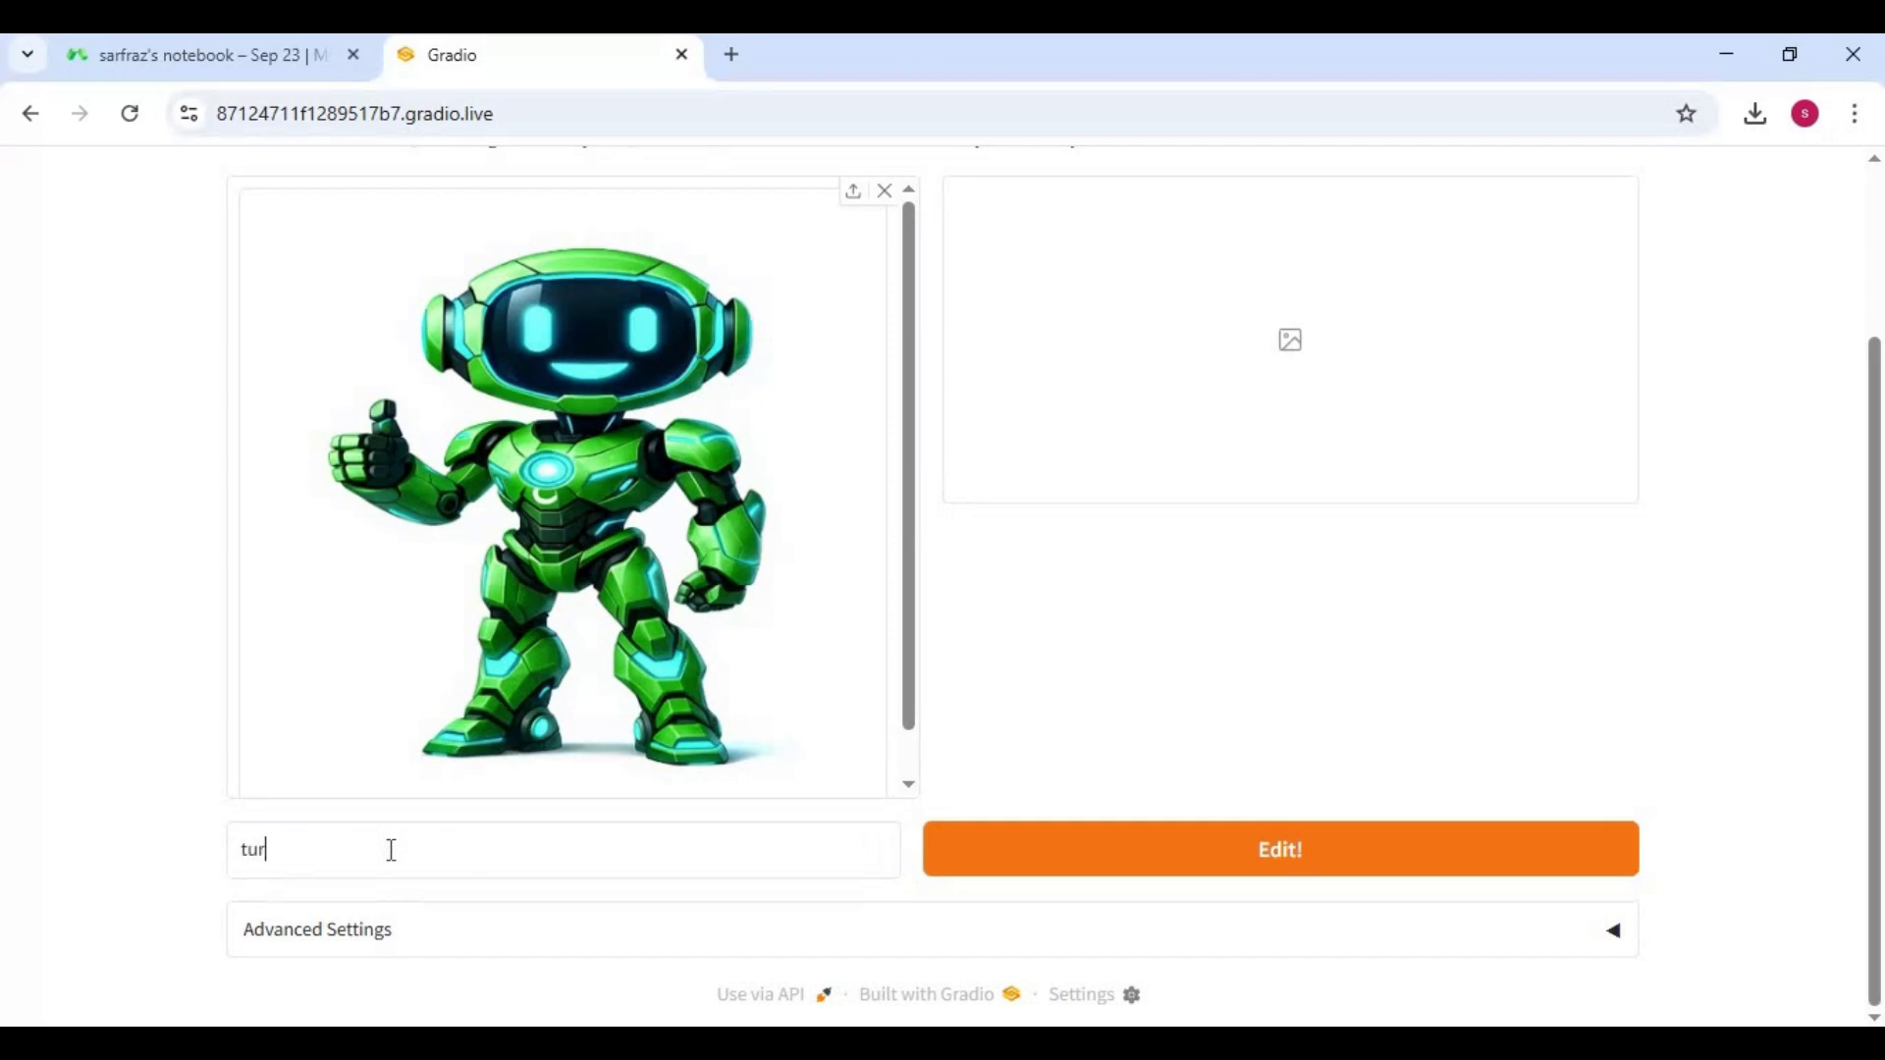
{"action": "type", "text": "n robo"}
{"action": "type", "text": "t v"}
{"action": "type", "text": "olo"}
{"action": "type", "text": "r f"}
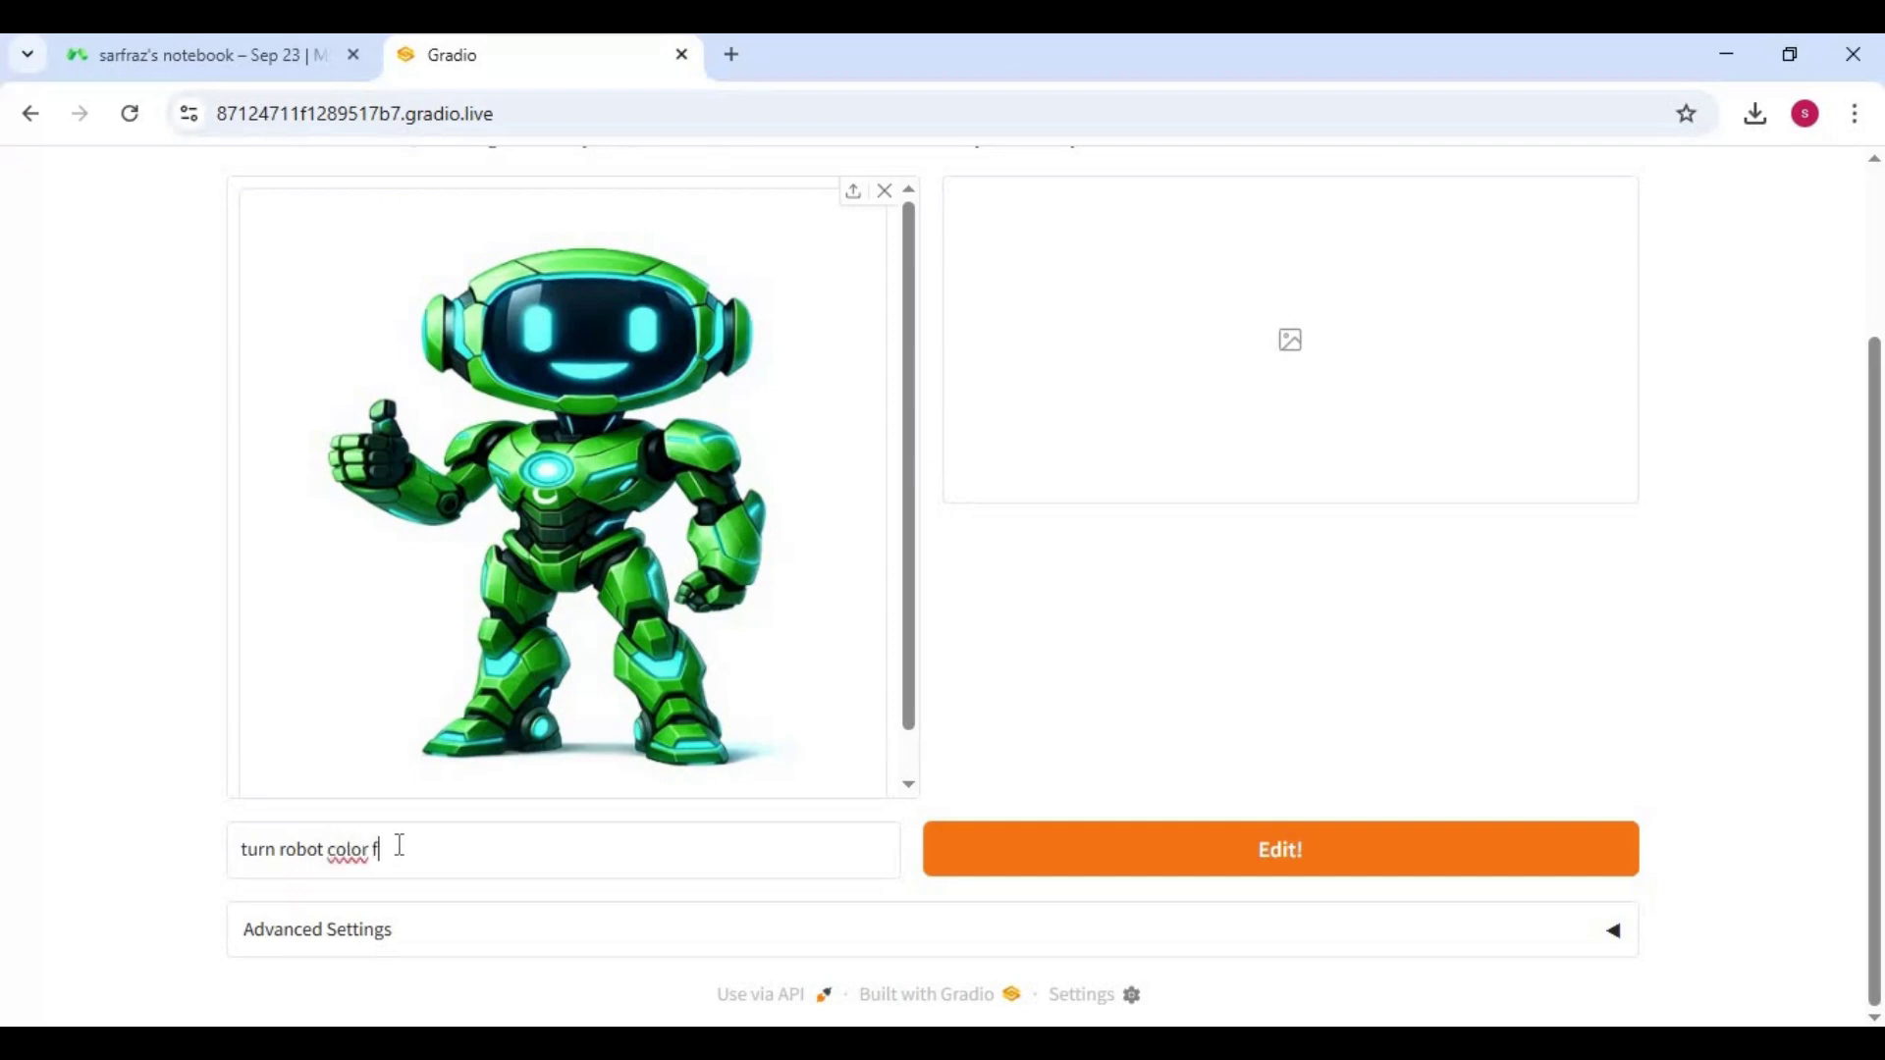
{"action": "type", "text": "rom green to red"}
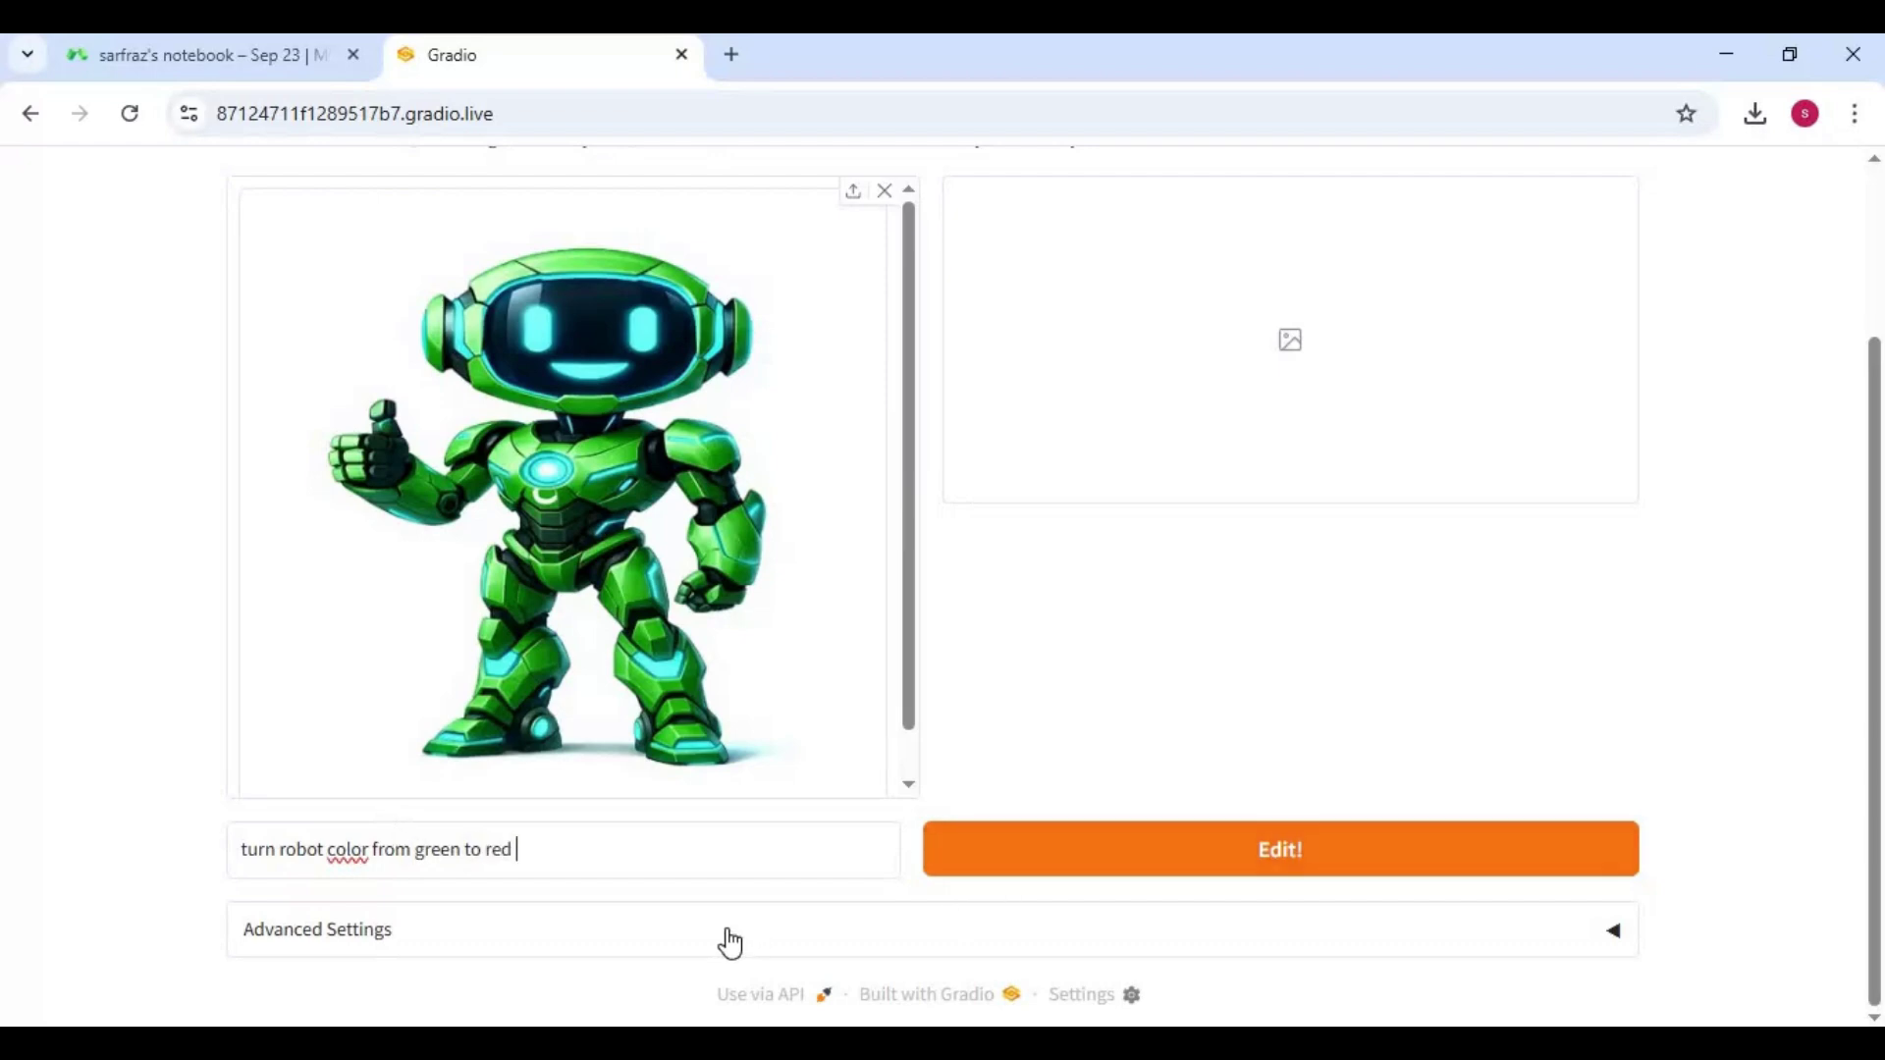
{"action": "left_click", "coordinate": [834, 932]}
{"action": "scroll", "coordinate": [869, 893], "scroll_direction": "down", "scroll_amount": 3}
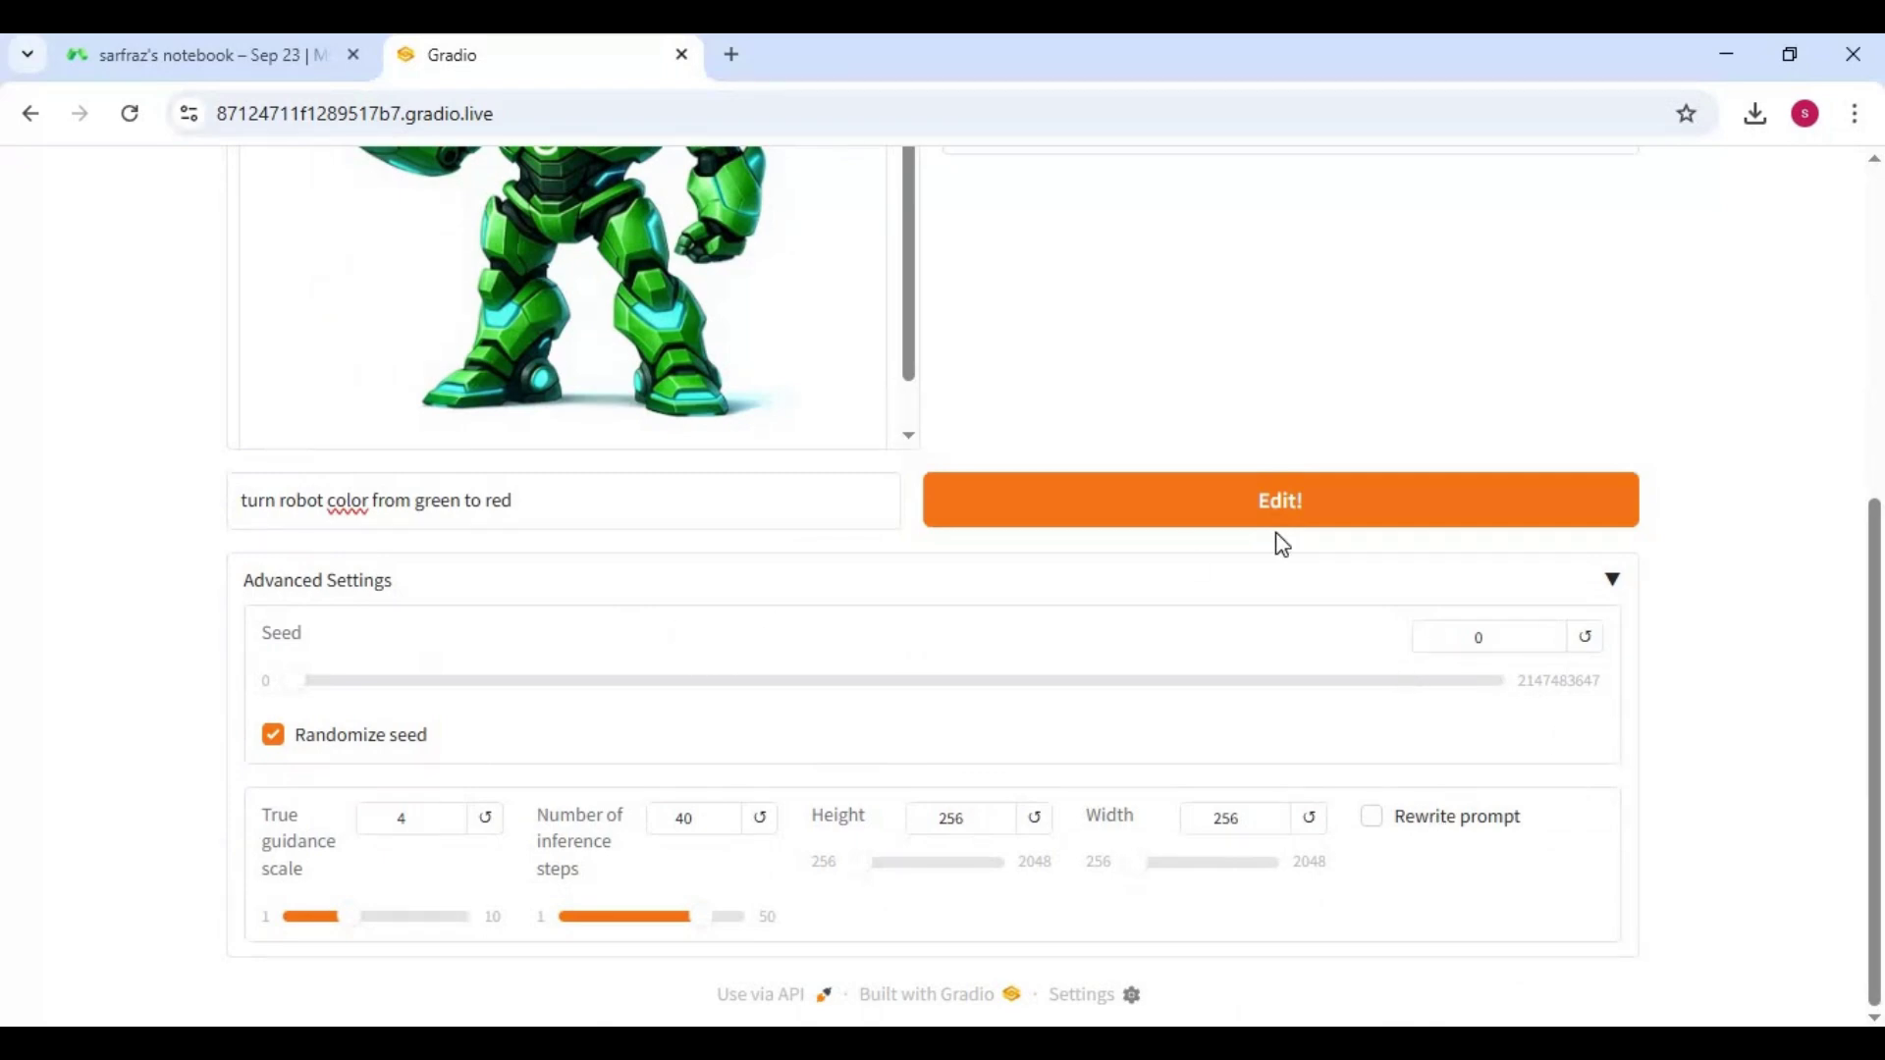
Run Edit! to produce the red-recoloured version of the robot.
{"action": "left_click", "coordinate": [1309, 511]}
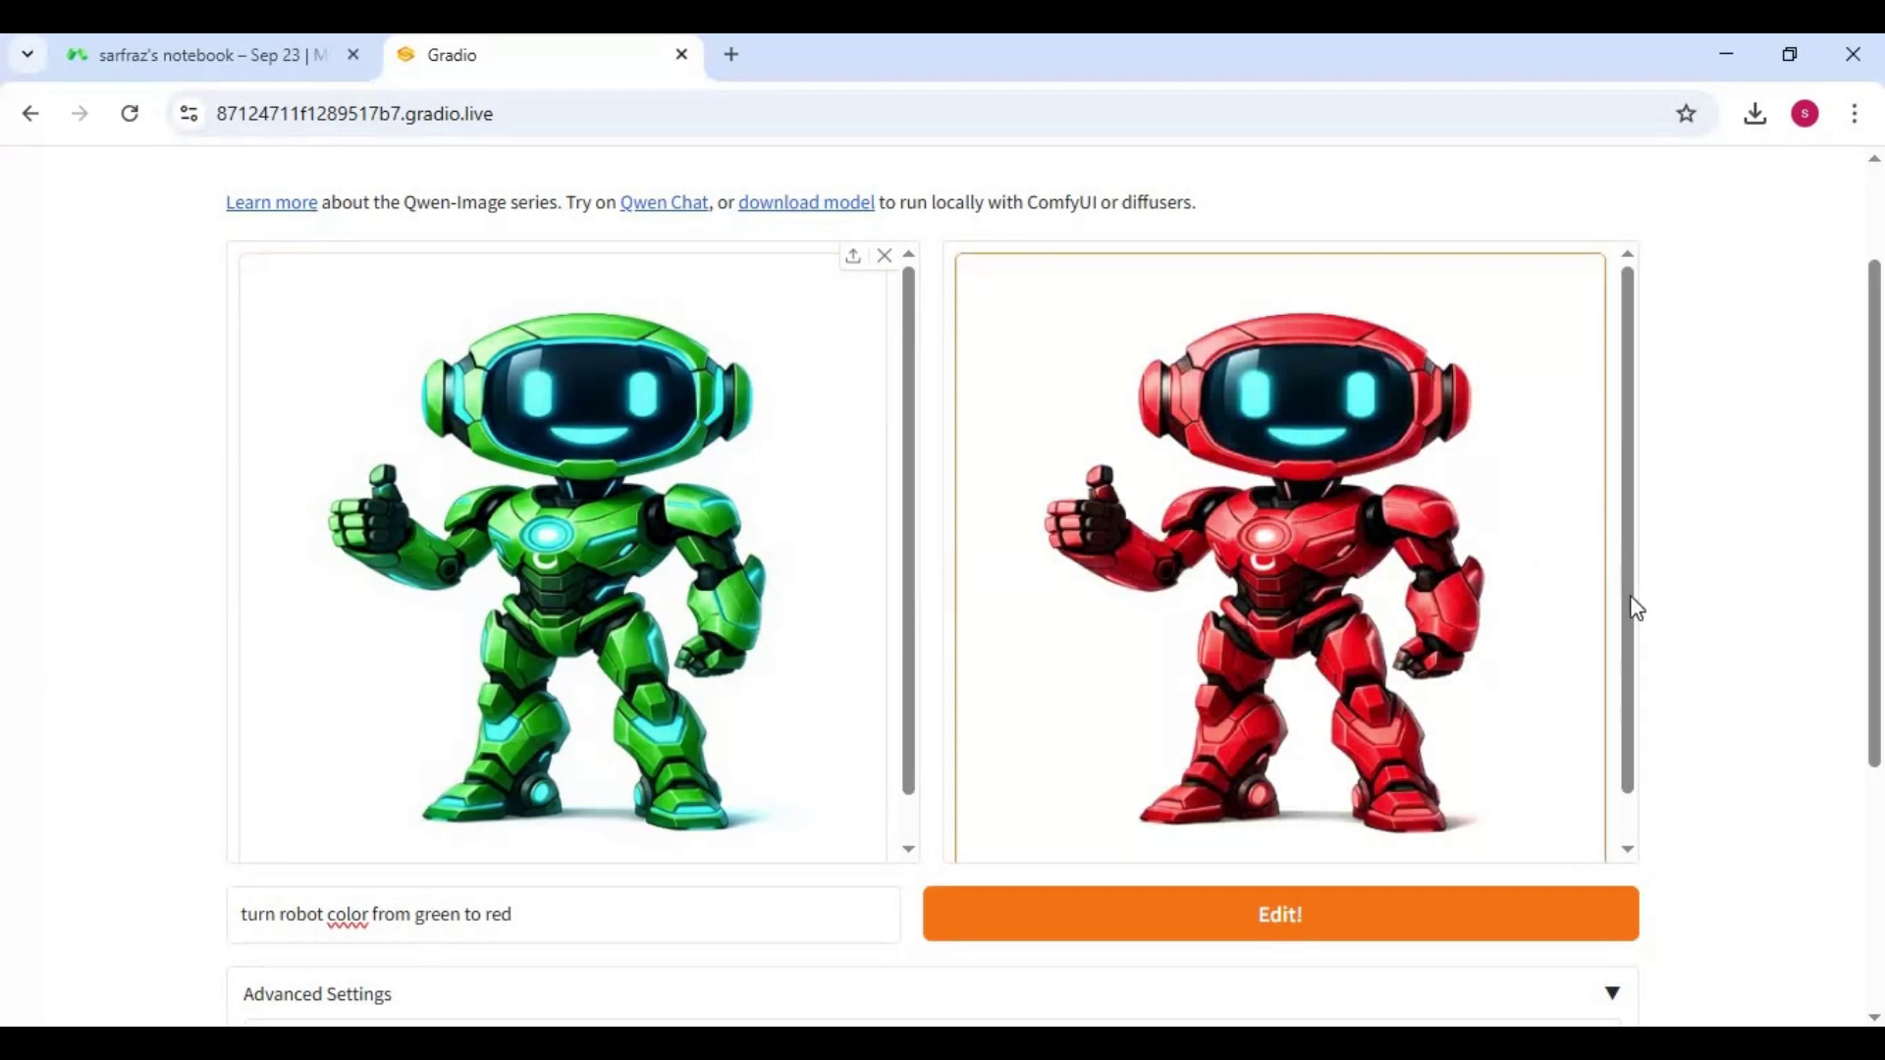
{"action": "scroll", "coordinate": [1629, 760], "scroll_direction": "down", "scroll_amount": 1}
{"action": "scroll", "coordinate": [1639, 625], "scroll_direction": "up", "scroll_amount": 1}
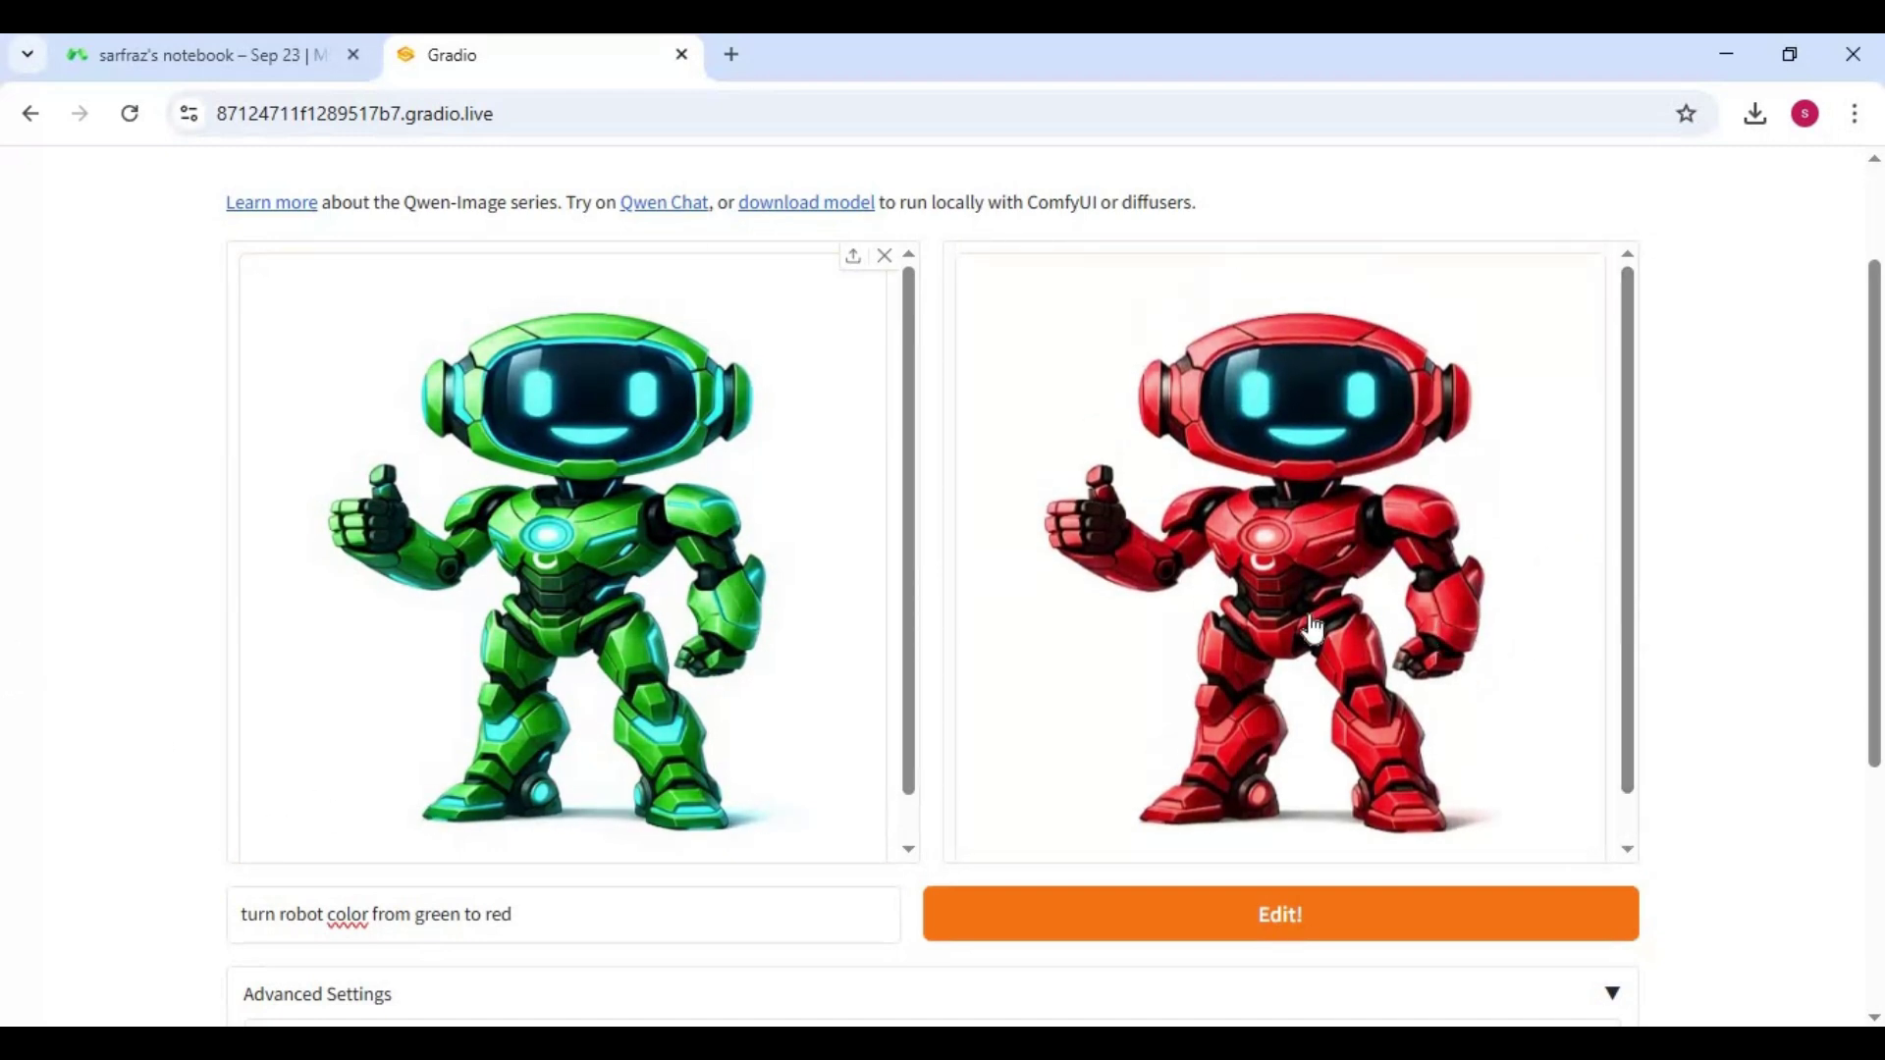